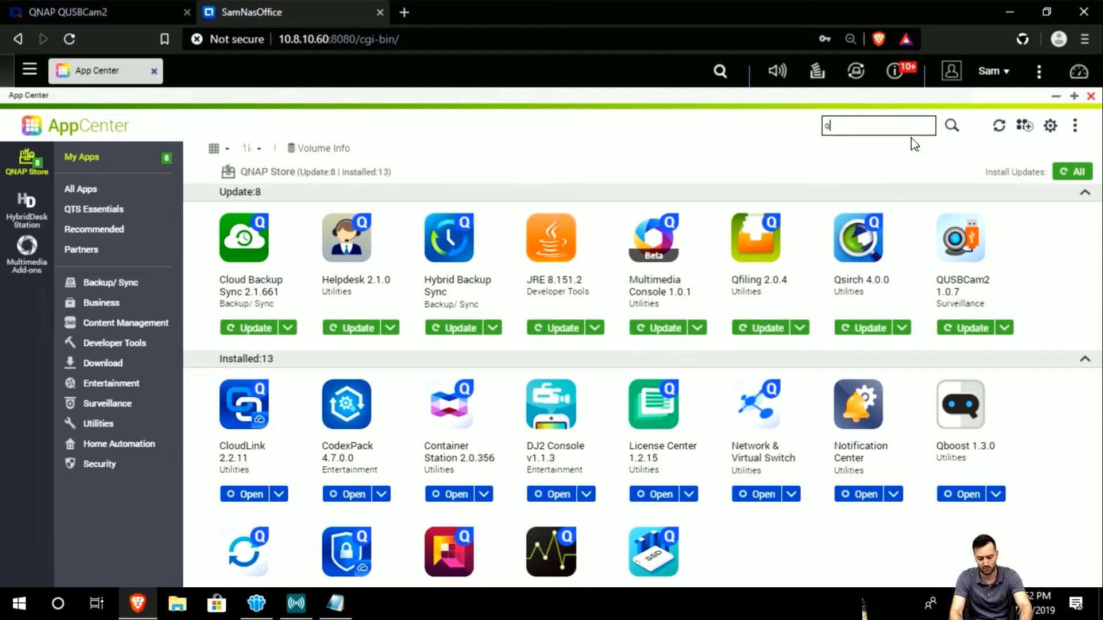
Find QUSBCam2 by searching 'cam2' in App Center, open it, close App Center, and maximize QUSBCam2.
text(cam2)
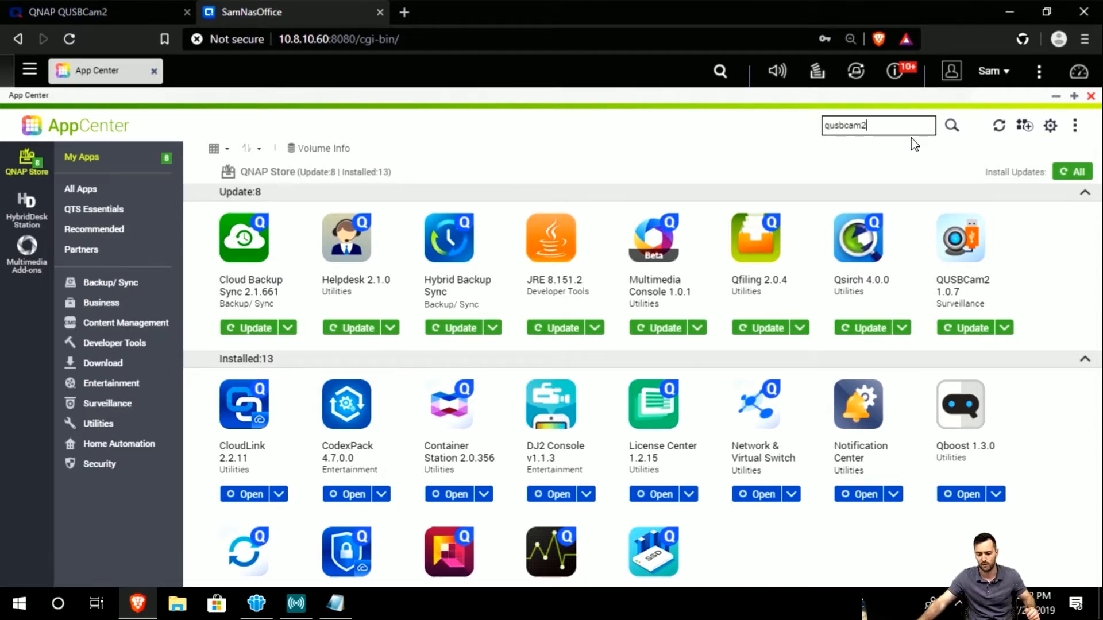
key(Return)
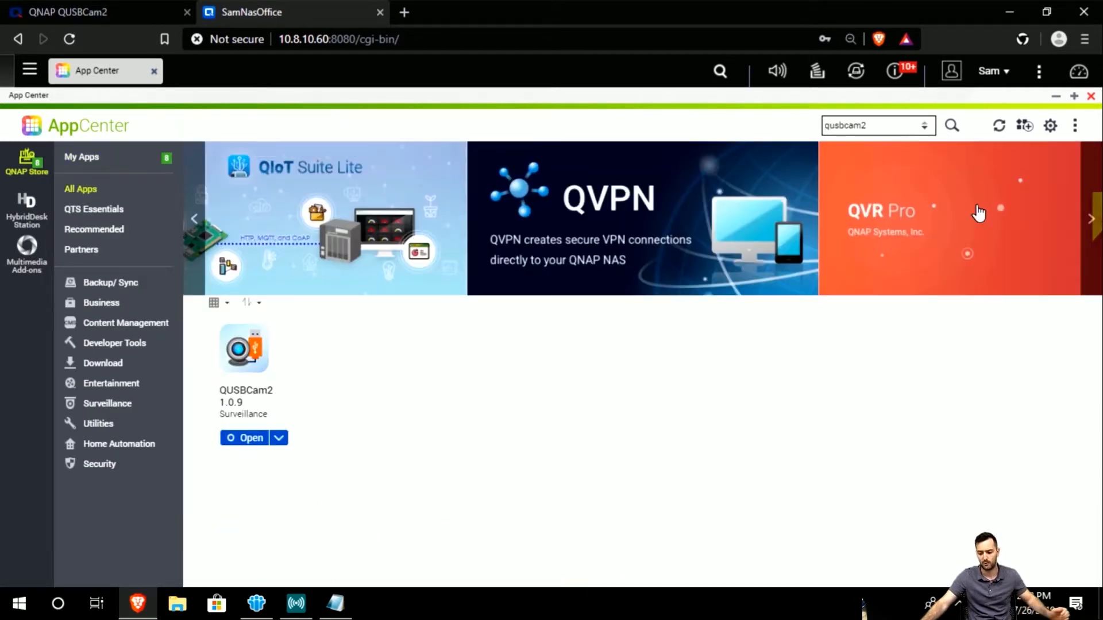
click(251, 438)
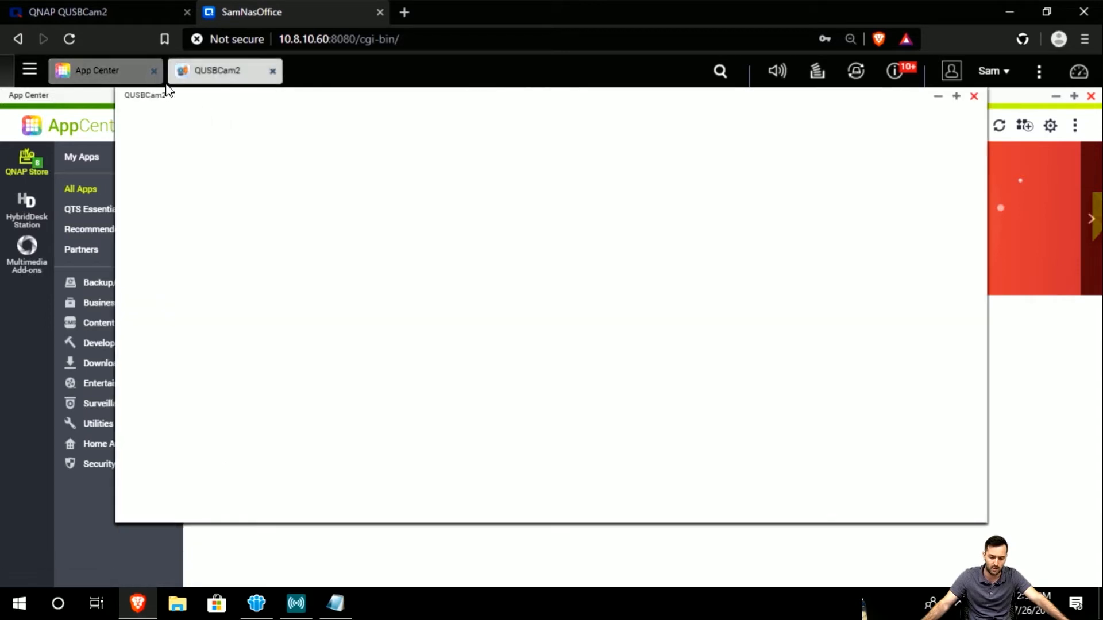
click(154, 71)
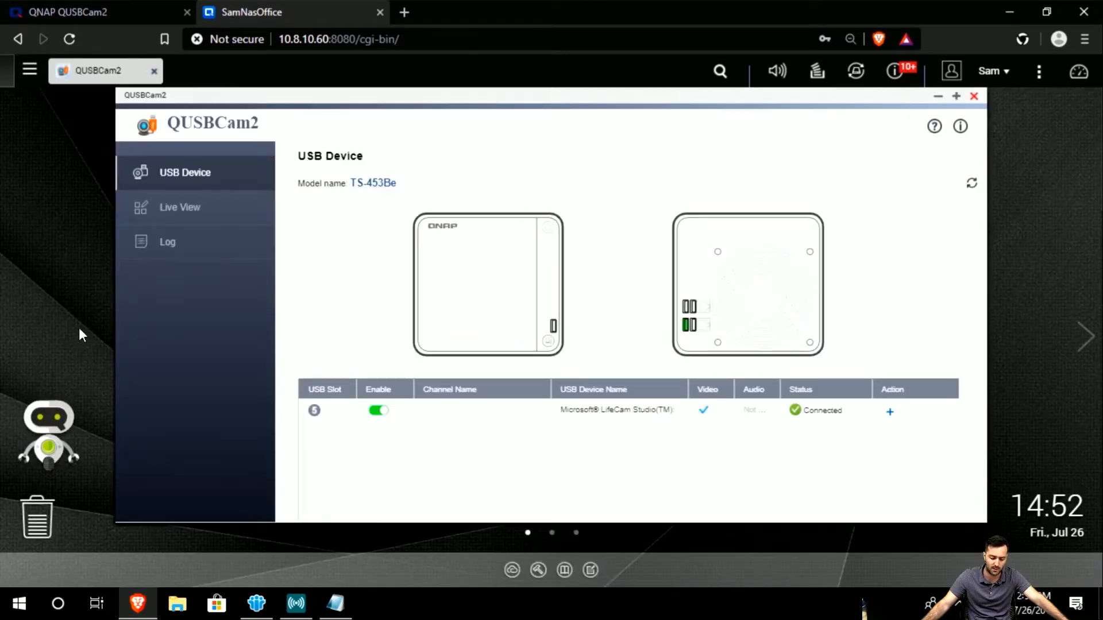
double_click(450, 97)
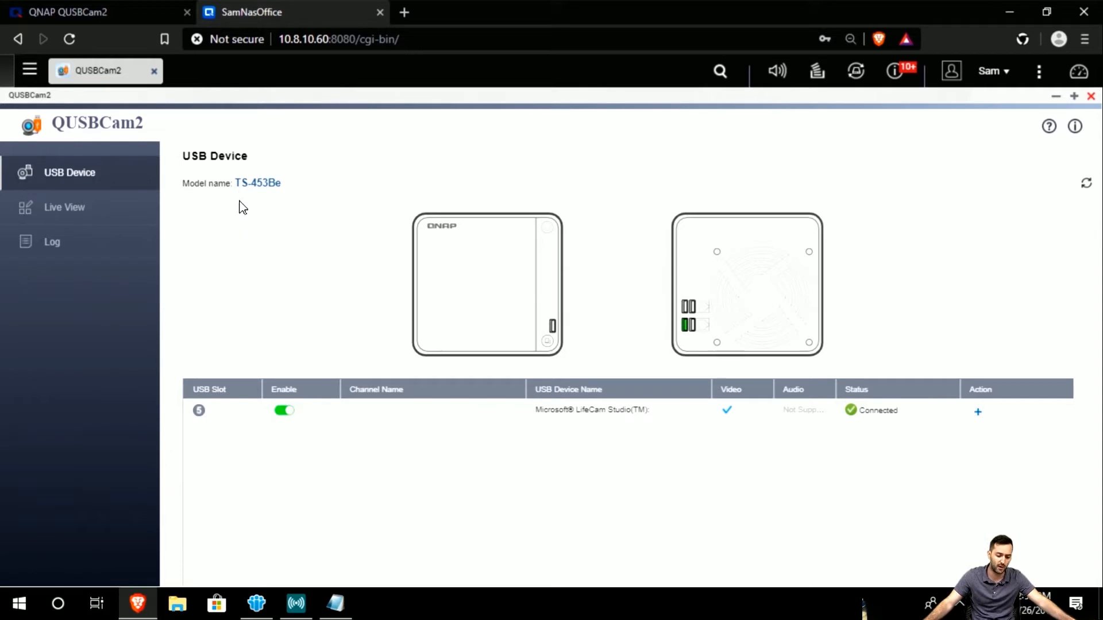
click(136, 8)
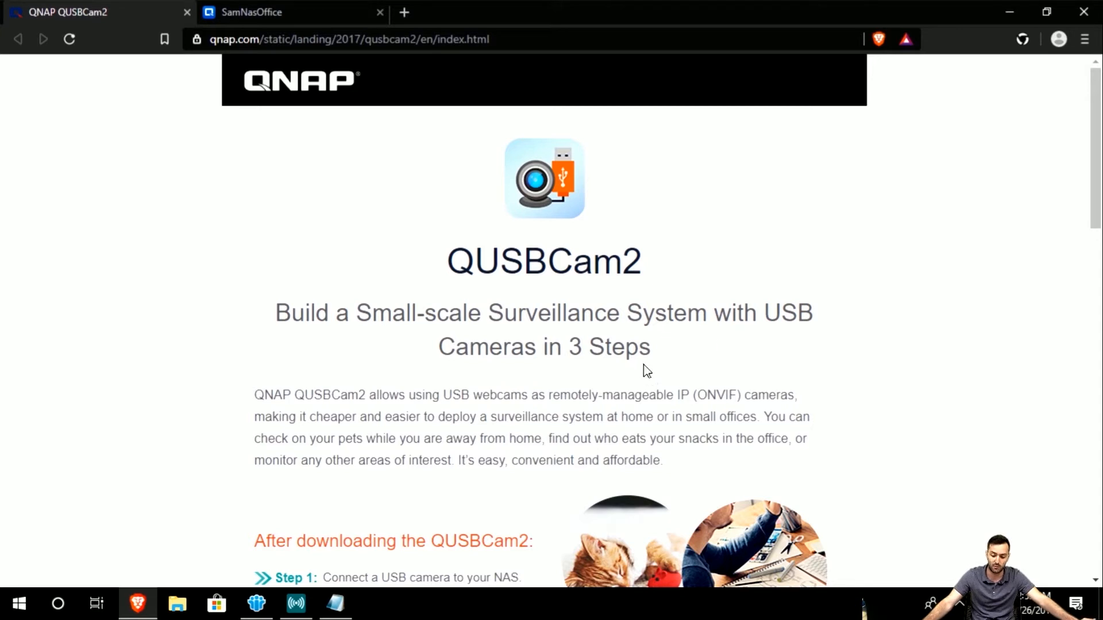
scroll(606, 389, down, 1)
scroll(567, 406, down, 4)
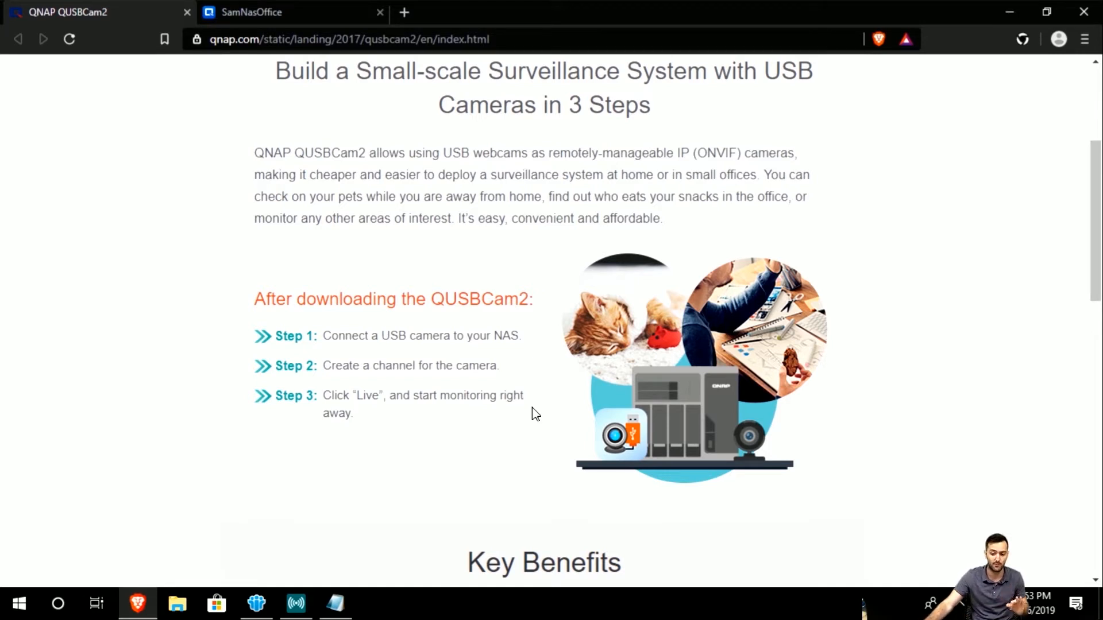
scroll(535, 414, down, 7)
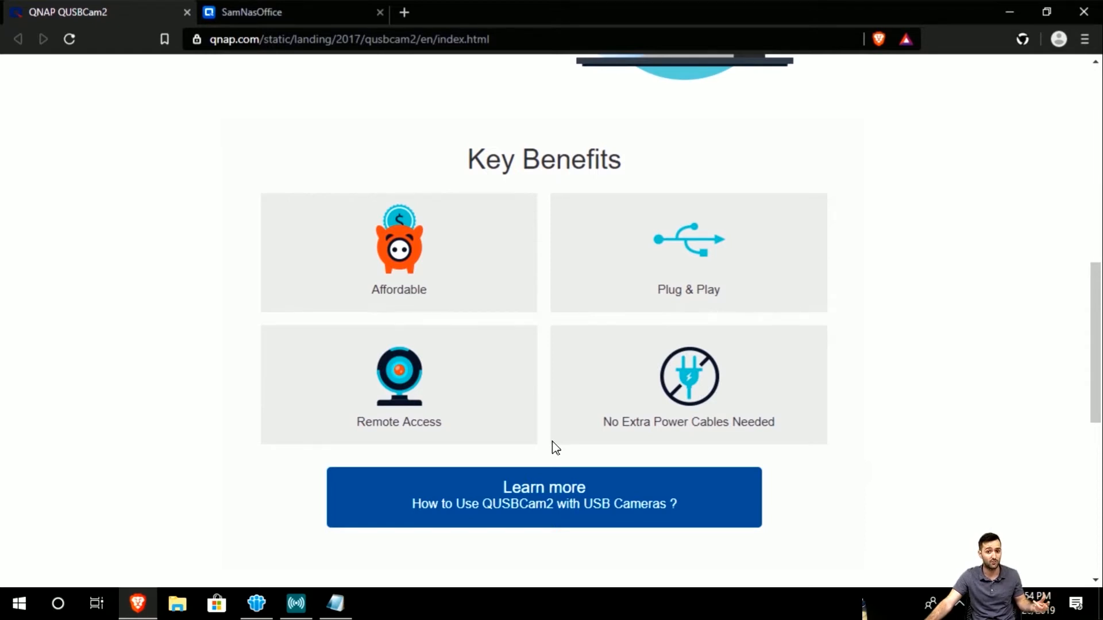
scroll(555, 448, down, 4)
scroll(555, 454, down, 4)
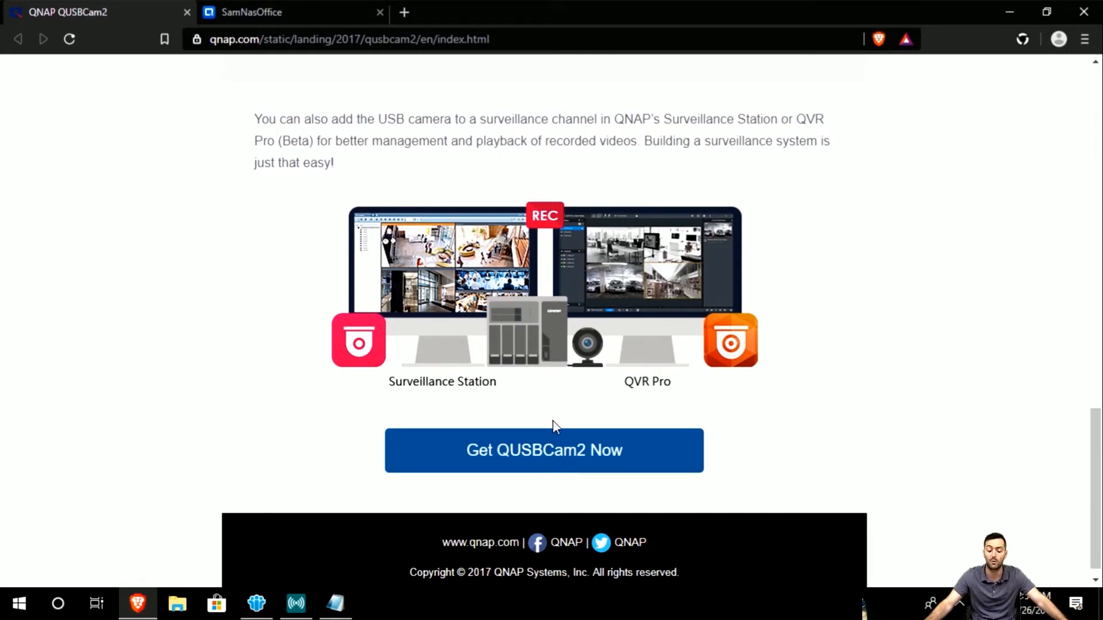
click(299, 4)
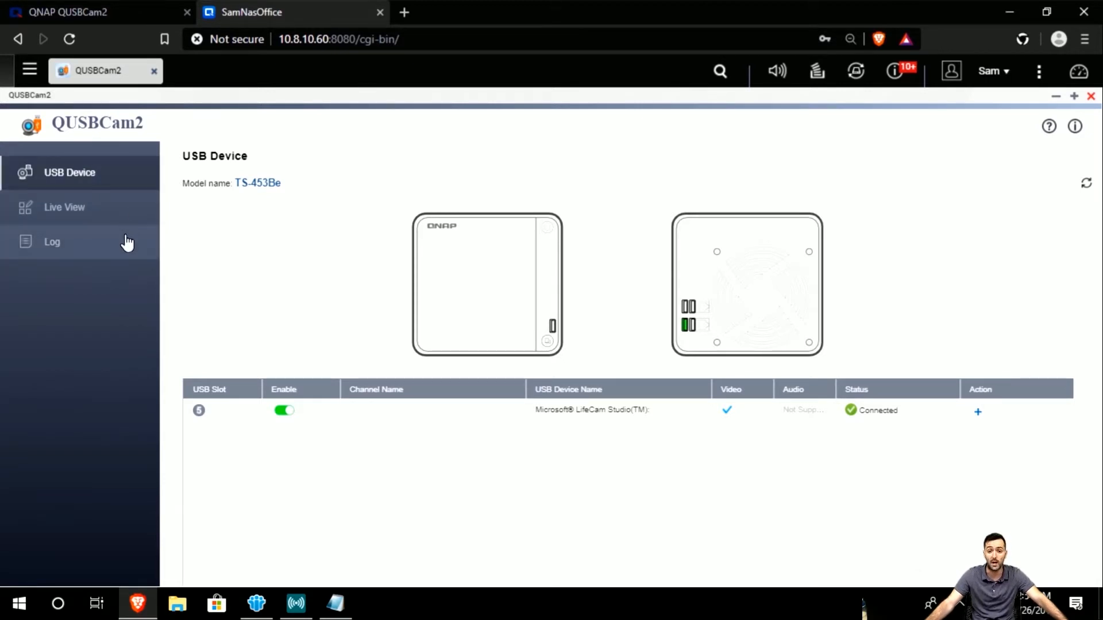
click(98, 224)
click(102, 254)
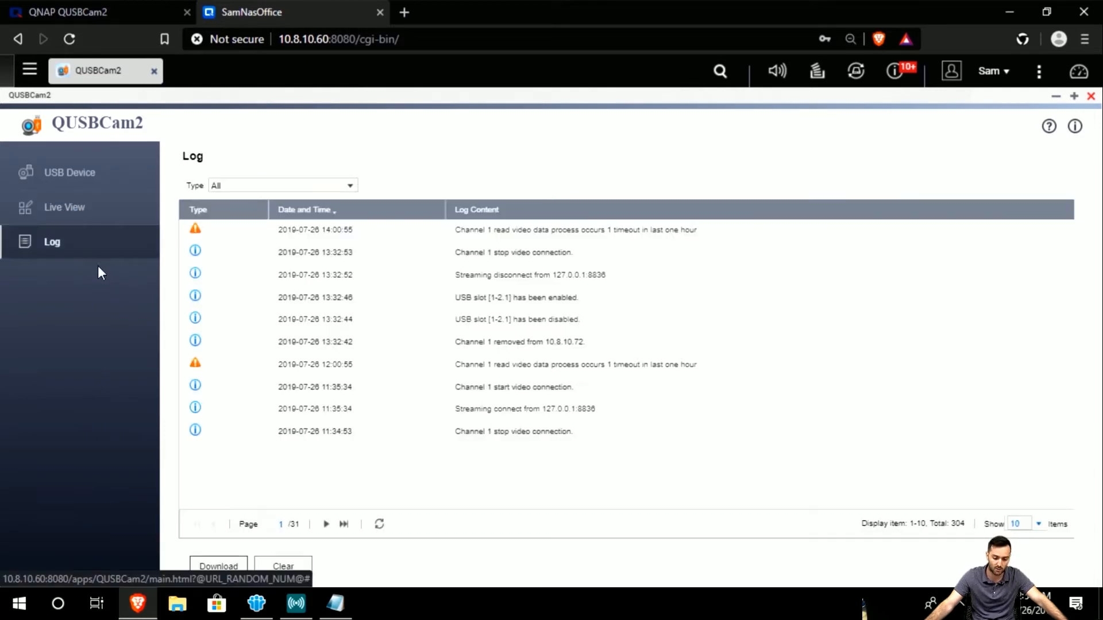
click(87, 176)
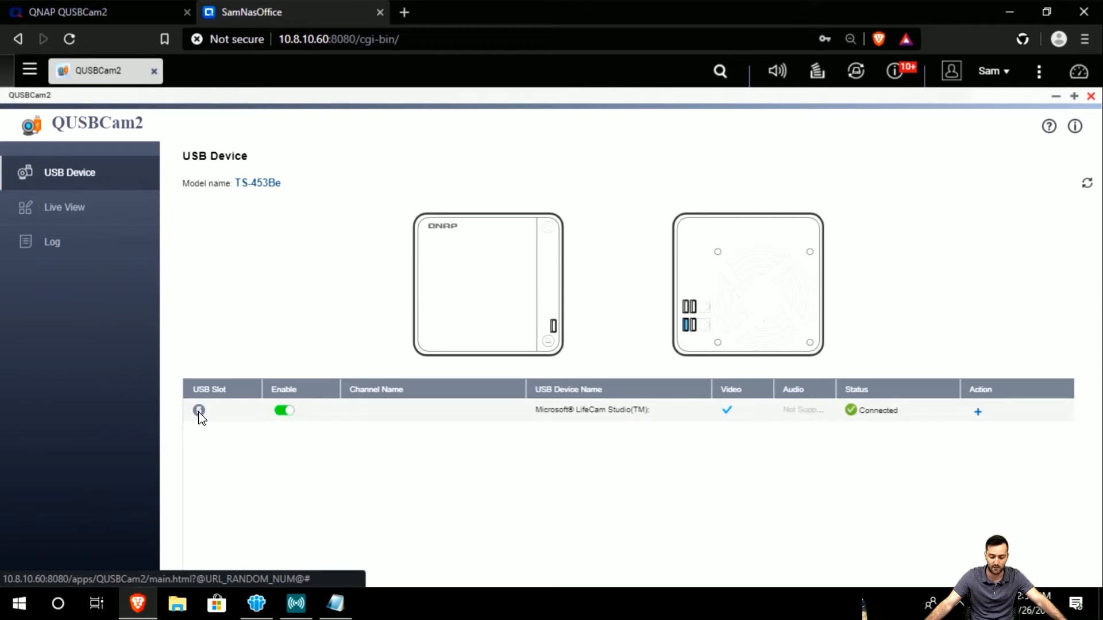
Toggle the LifeCam's Enable switch off and on, cancel Add USB Device, and go to Live View.
click(284, 411)
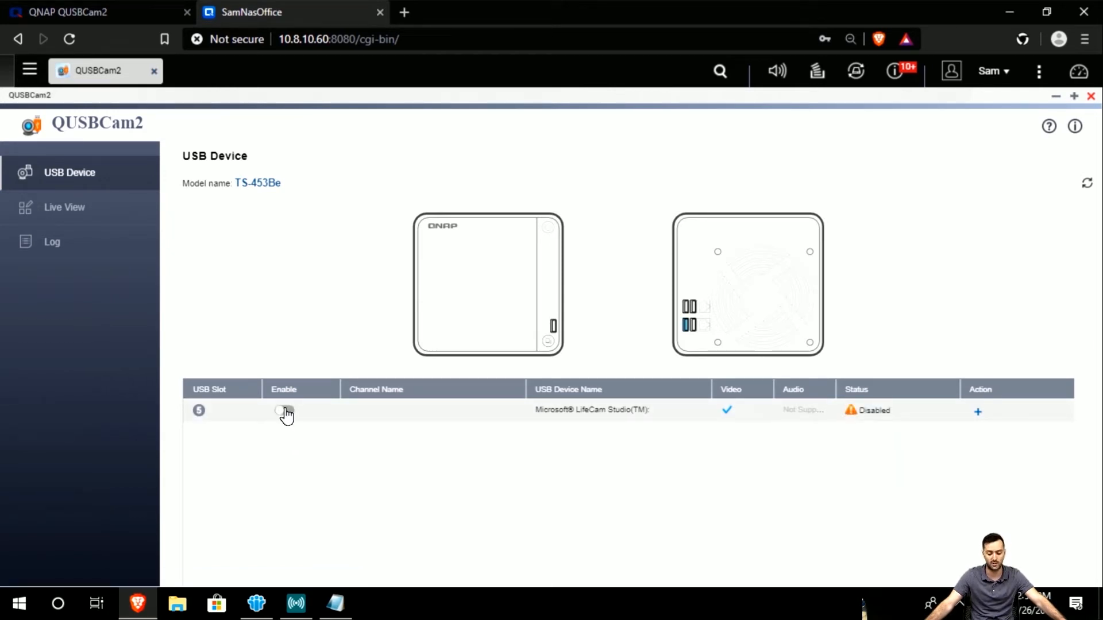
click(286, 412)
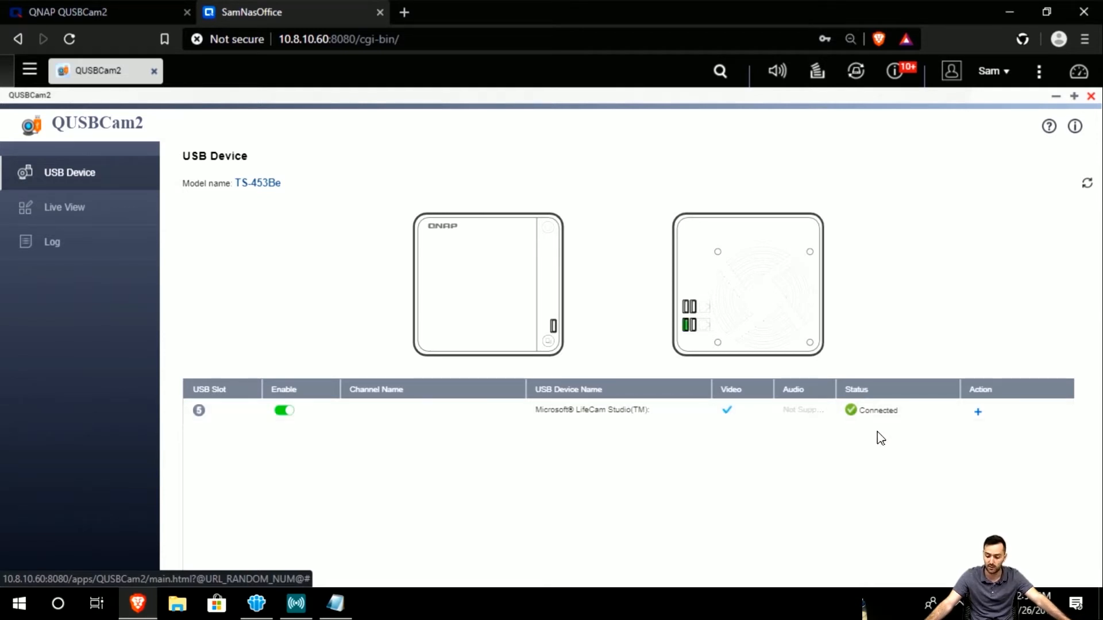
click(984, 411)
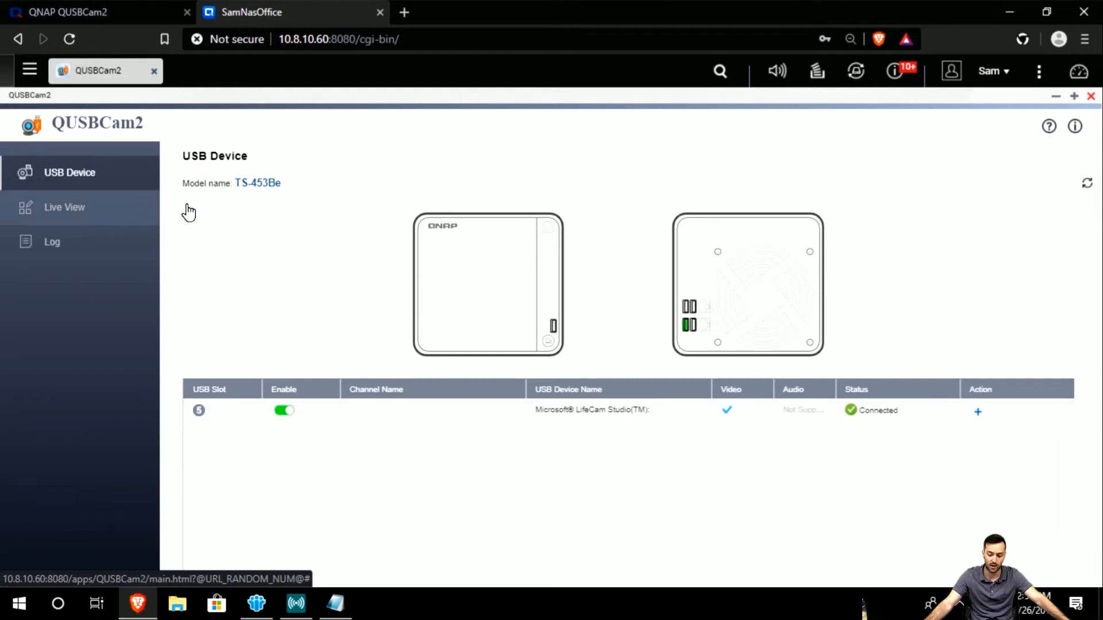
click(978, 414)
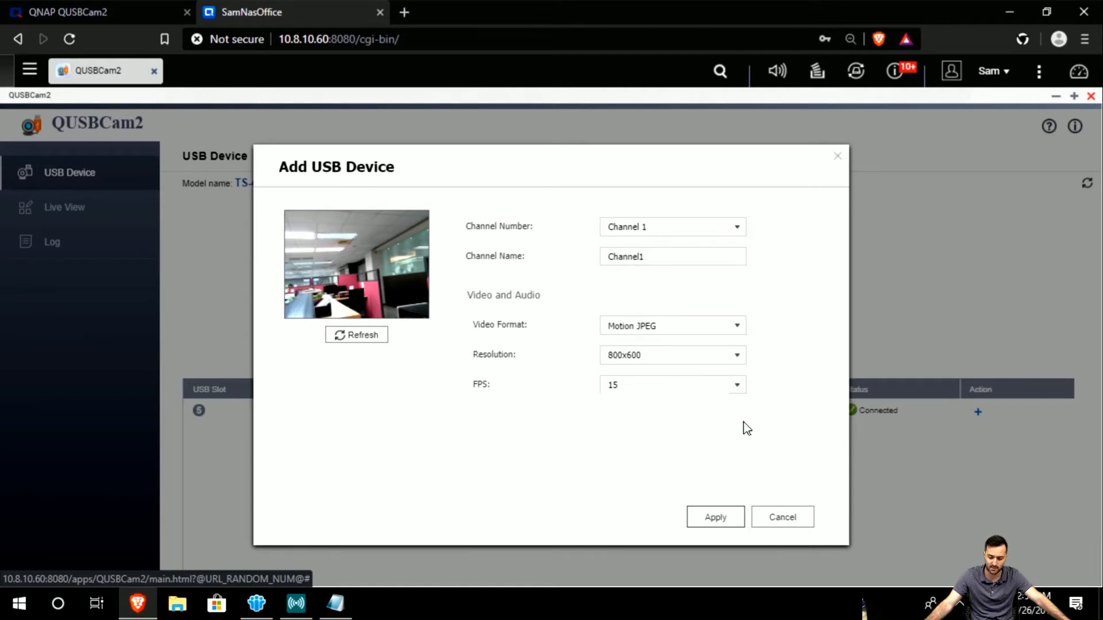
click(795, 519)
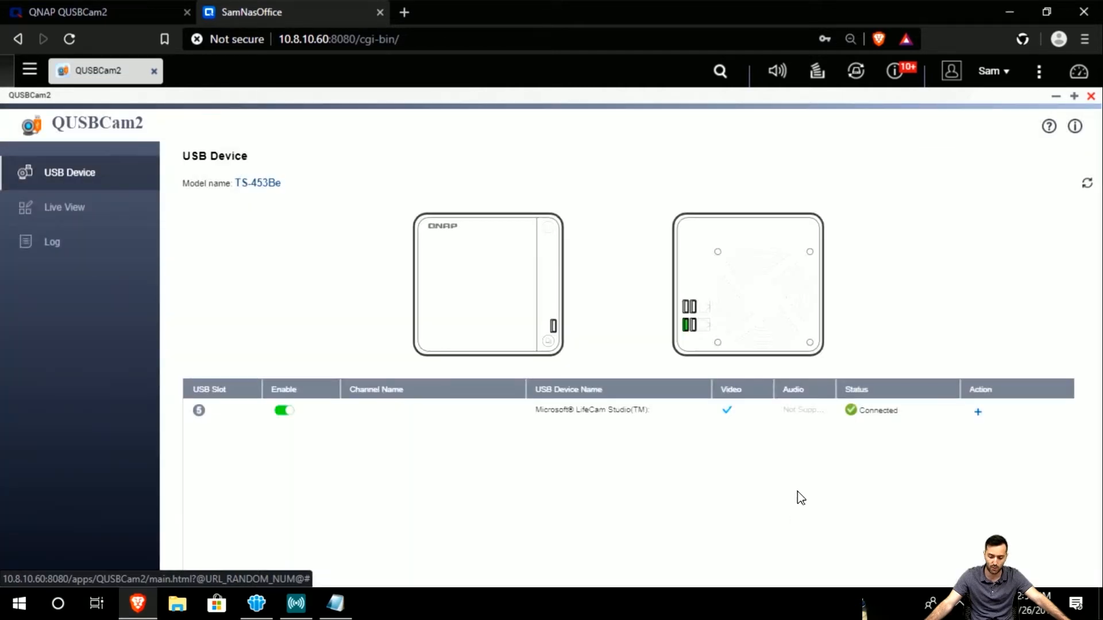
click(92, 208)
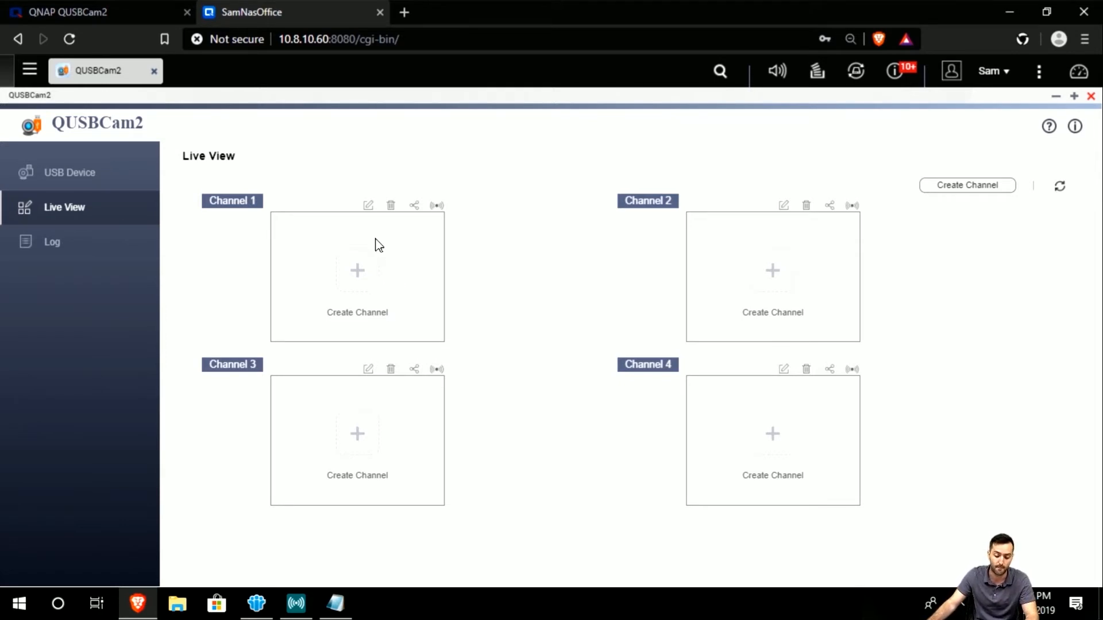
Start Channel 1 named 'QUSBCAM2Testing' with the LifeCam Studio as its source device.
click(376, 274)
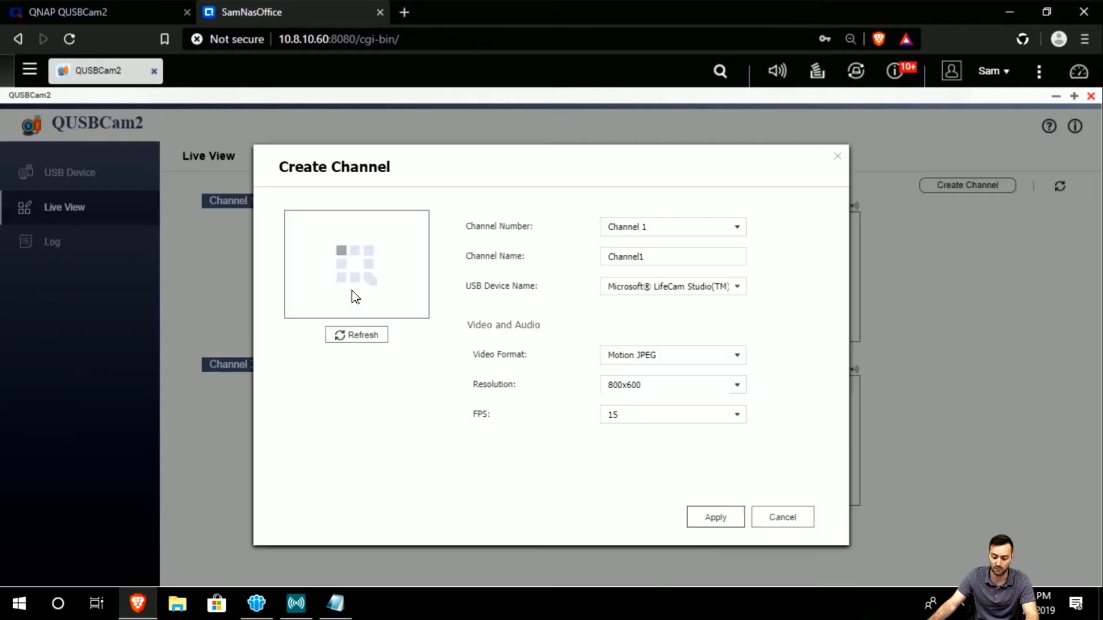
drag(322, 163, 312, 153)
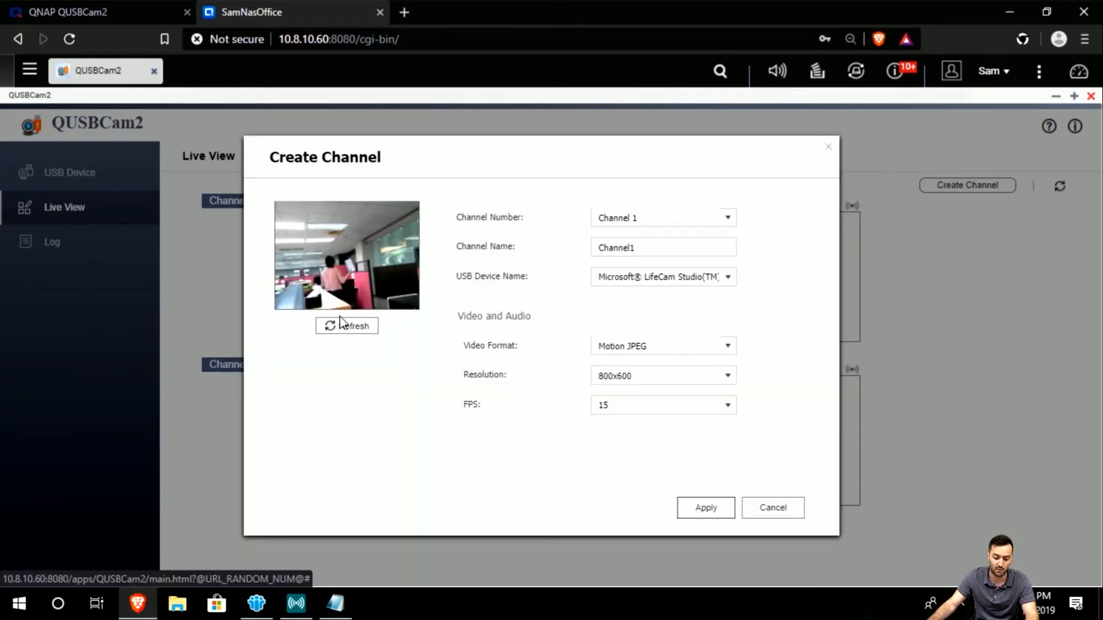
click(373, 326)
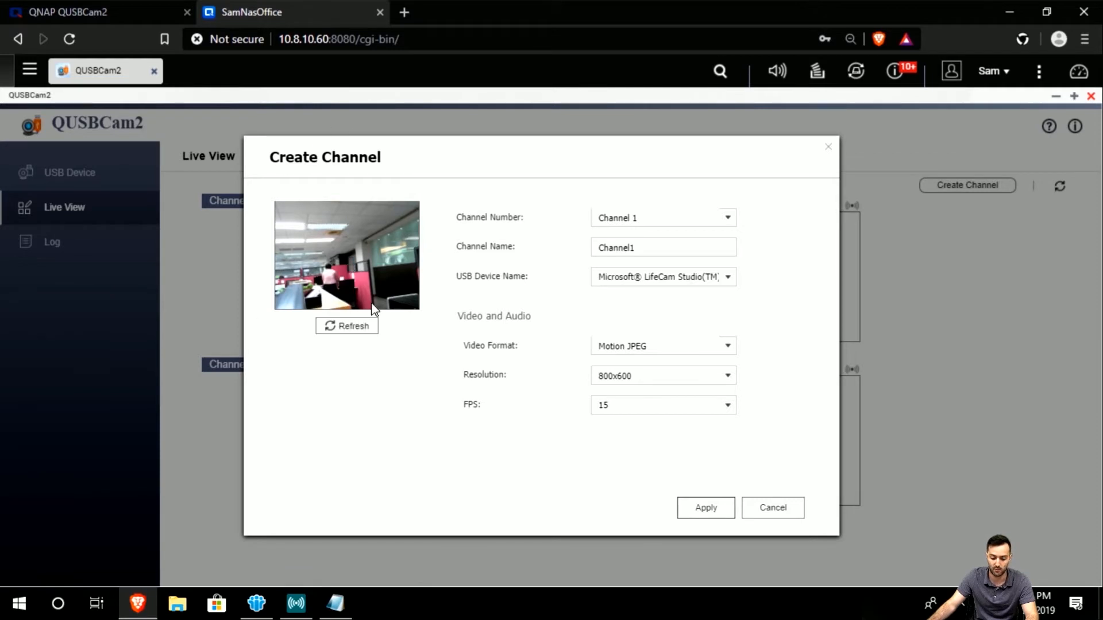
click(723, 222)
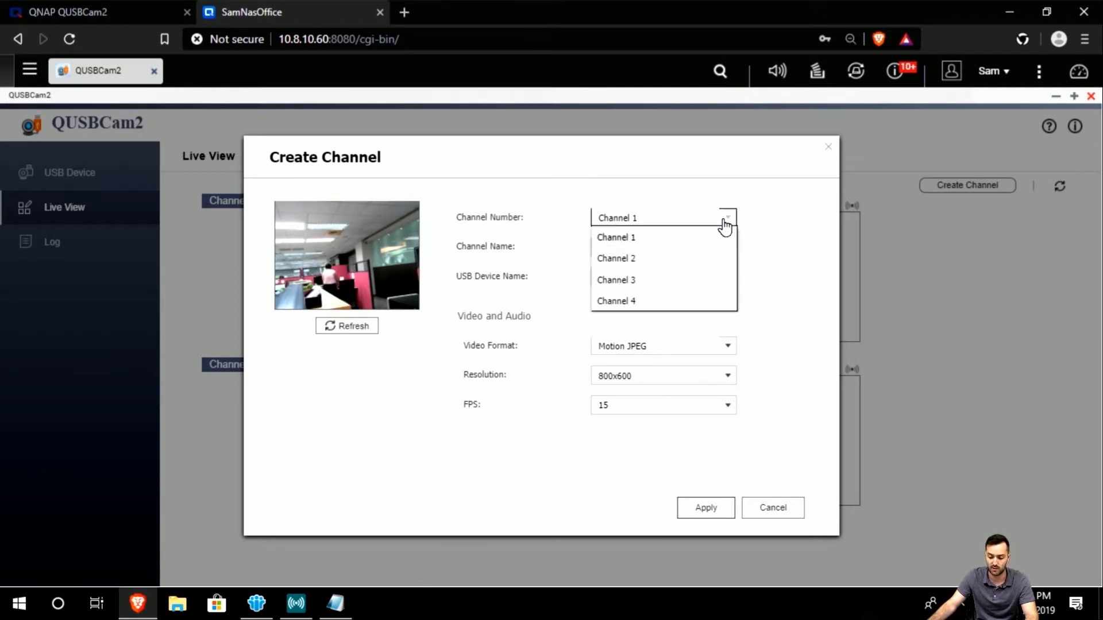
click(697, 237)
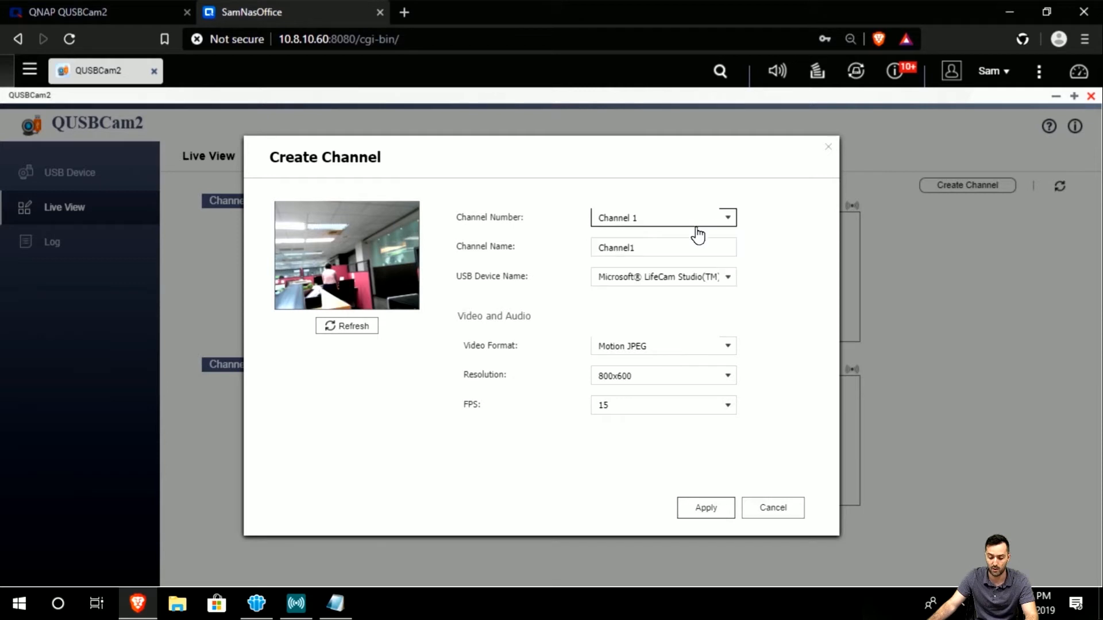
double_click(660, 247)
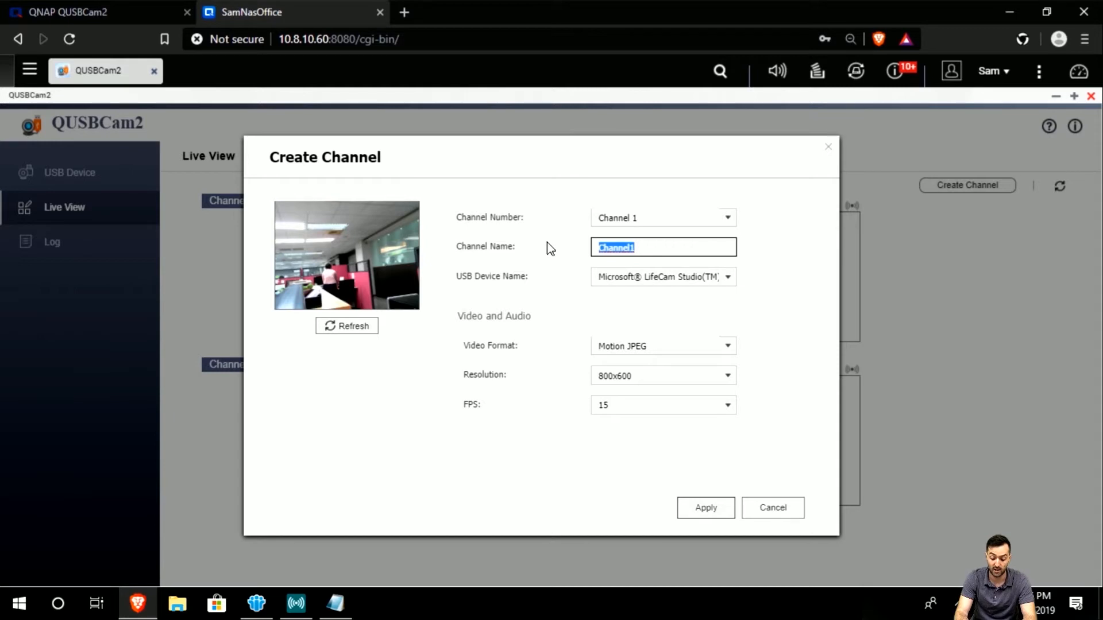
text(QUSBCAM)
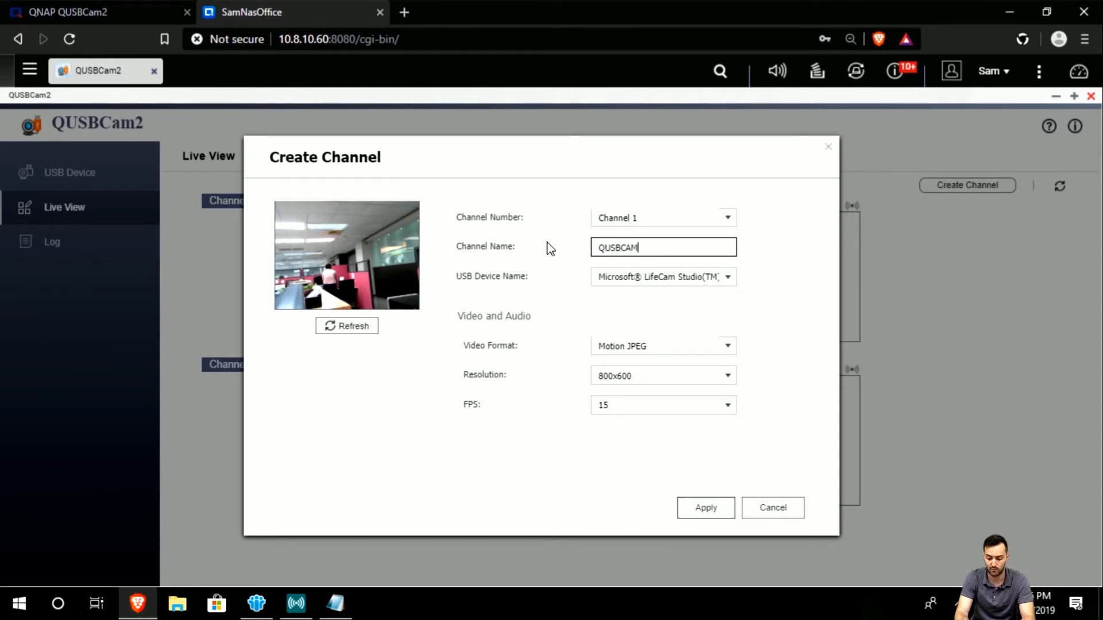
text(2Testing)
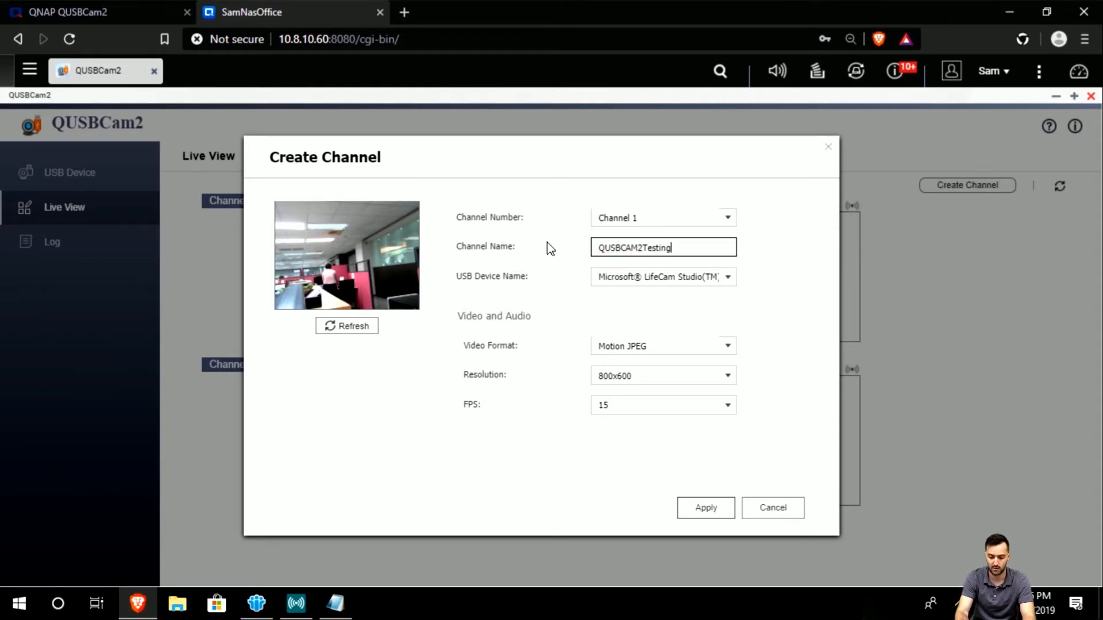
click(683, 279)
click(687, 298)
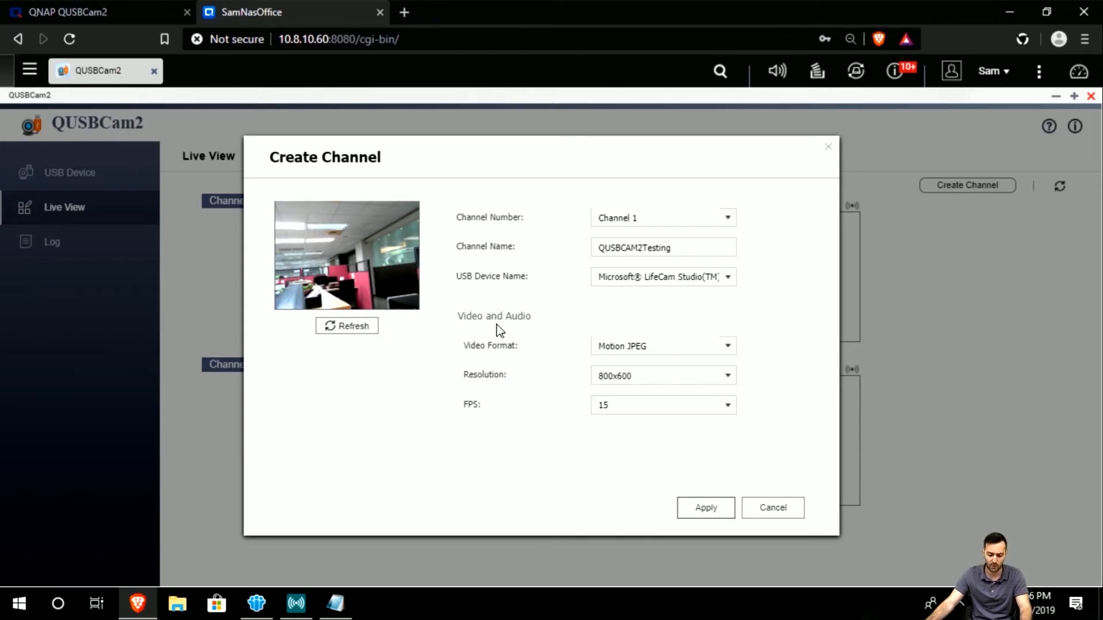
Choose Motion JPEG, 160x120 resolution and 15 FPS, then apply to create the channel.
click(732, 359)
click(731, 353)
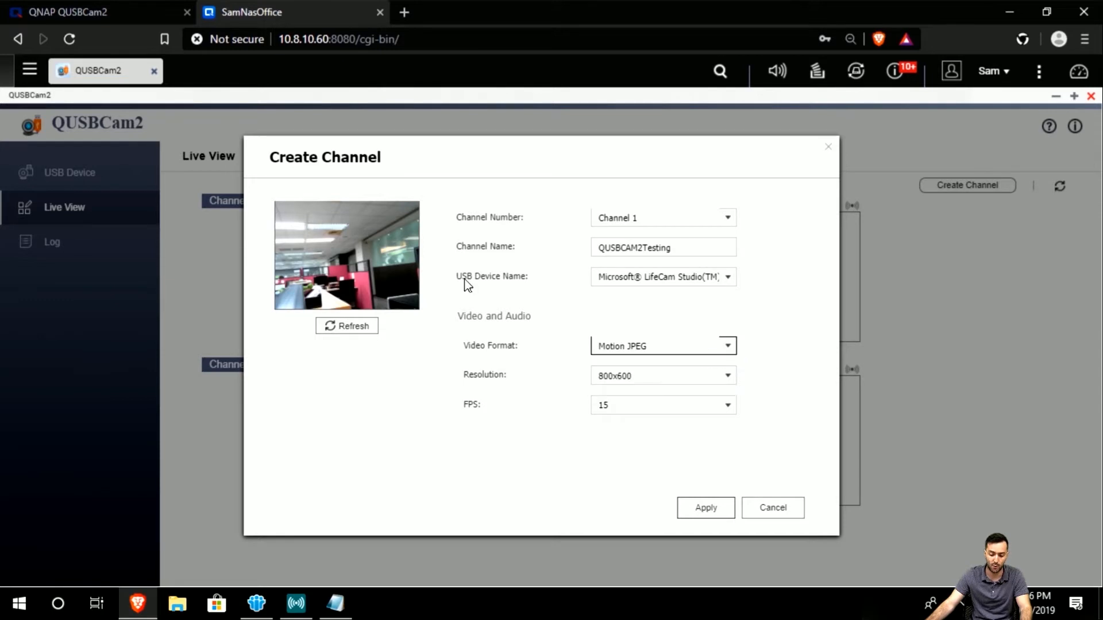
click(569, 350)
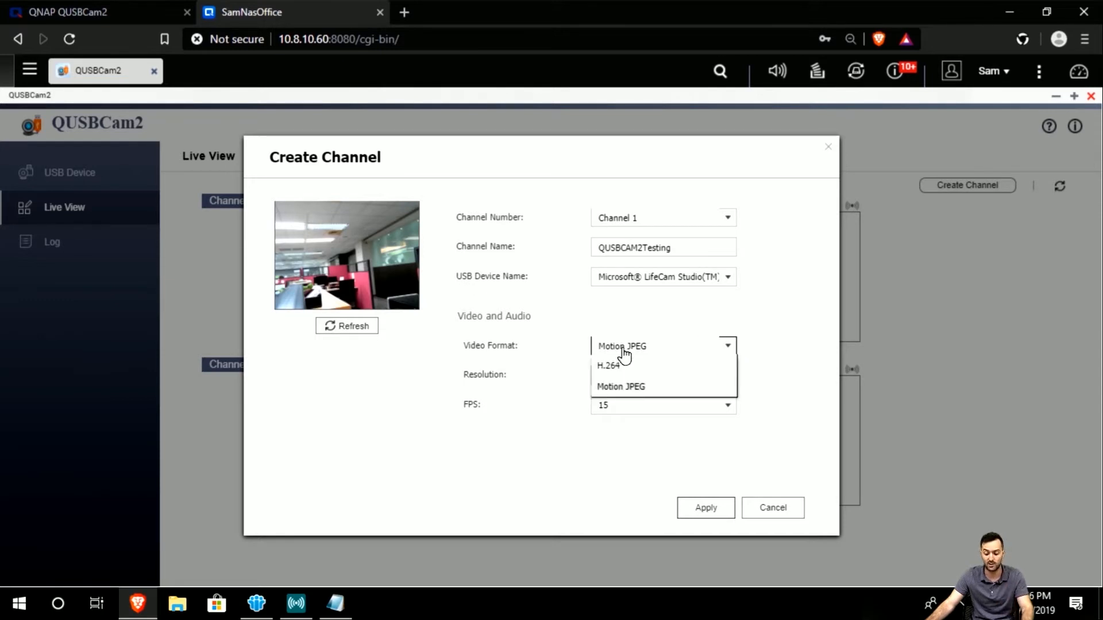
click(645, 386)
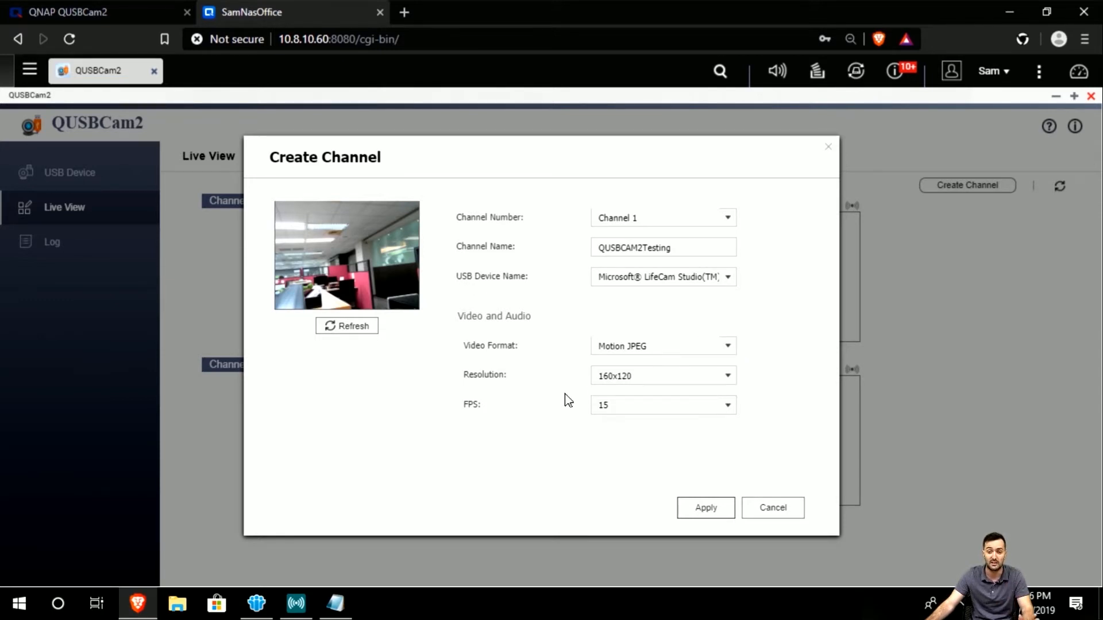
click(701, 382)
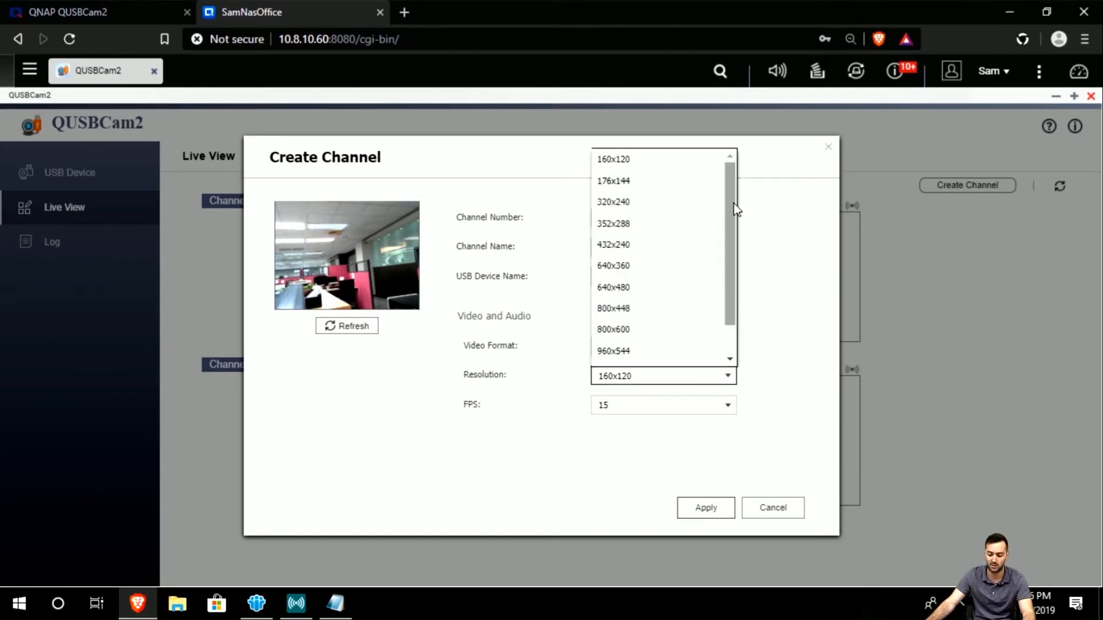
drag(734, 209, 738, 316)
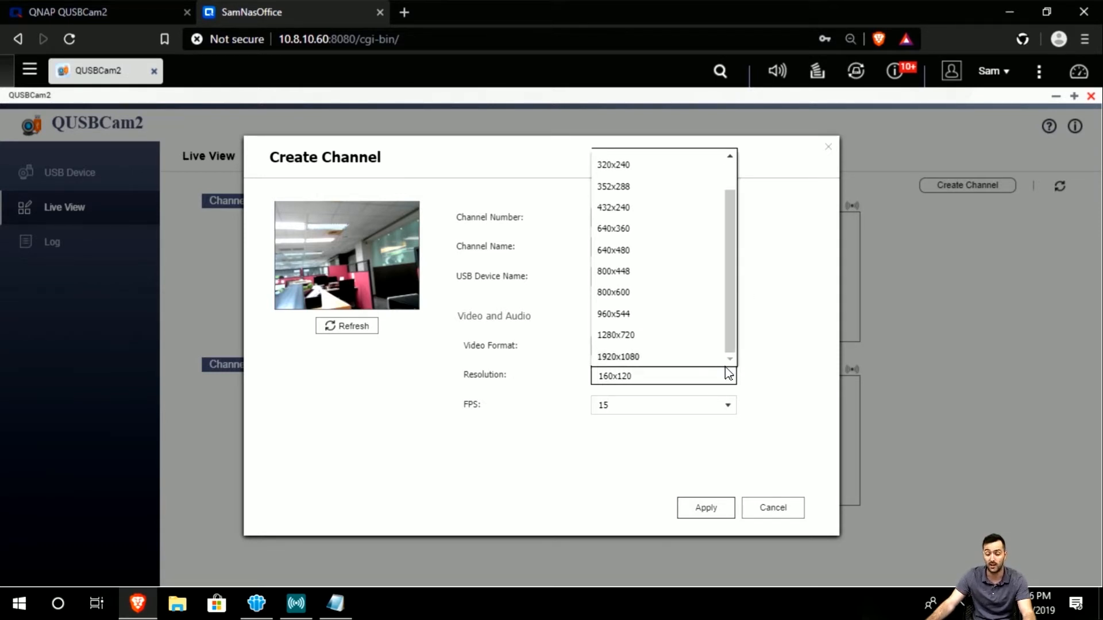
click(777, 363)
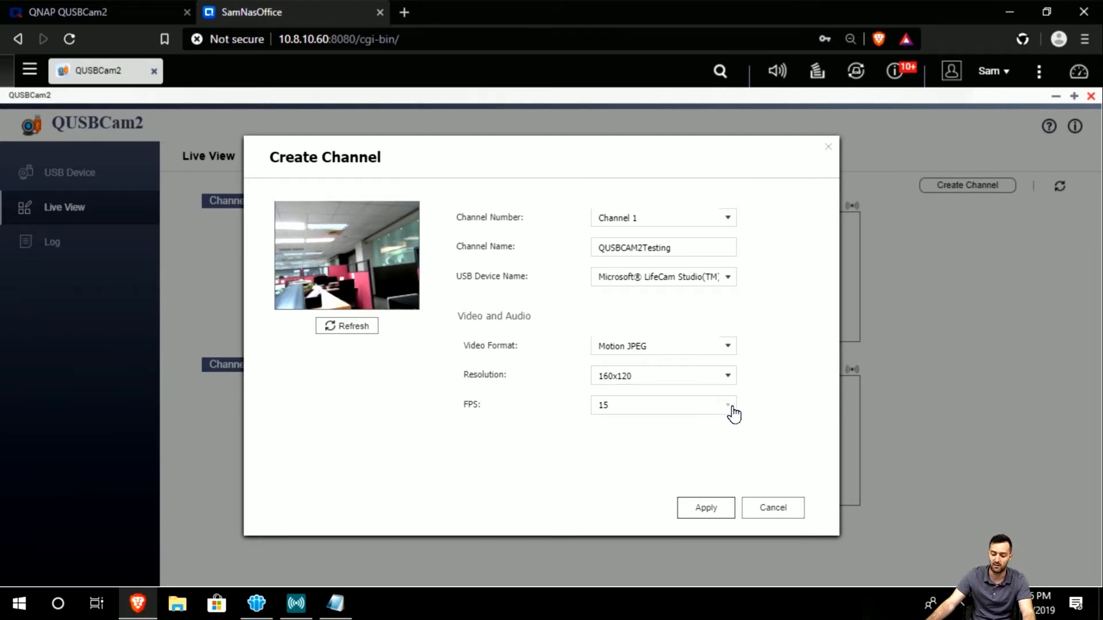
click(729, 409)
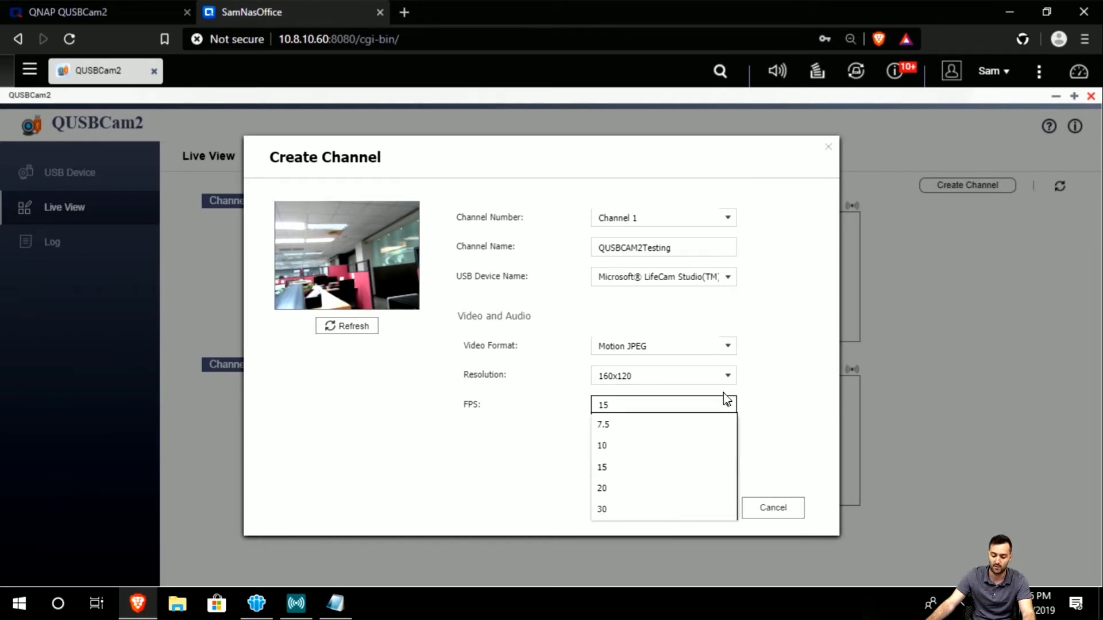
click(746, 412)
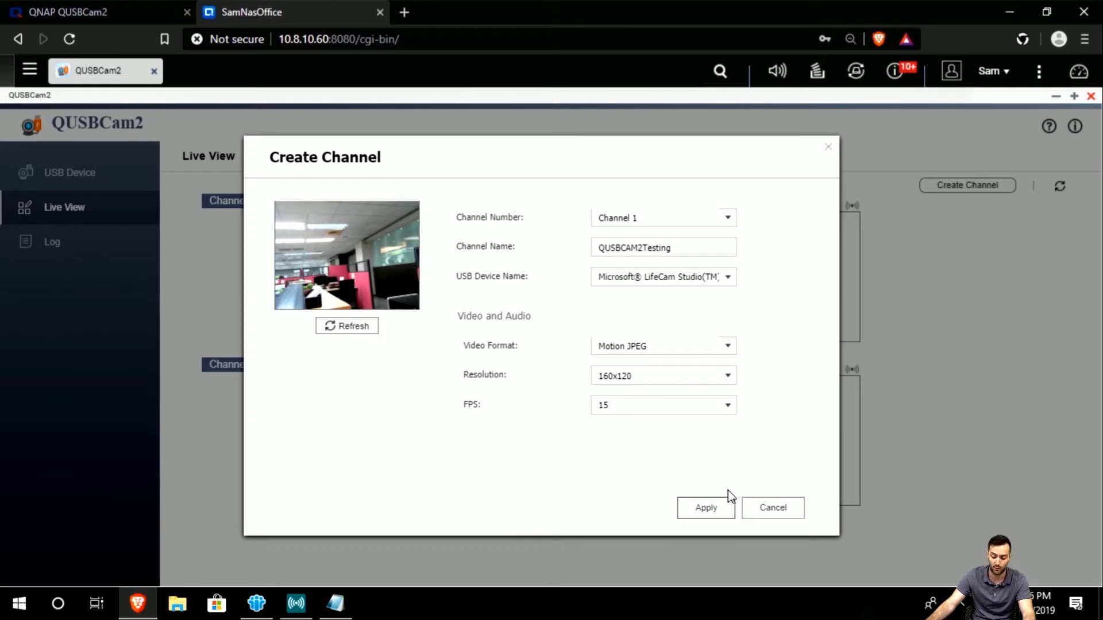
click(713, 511)
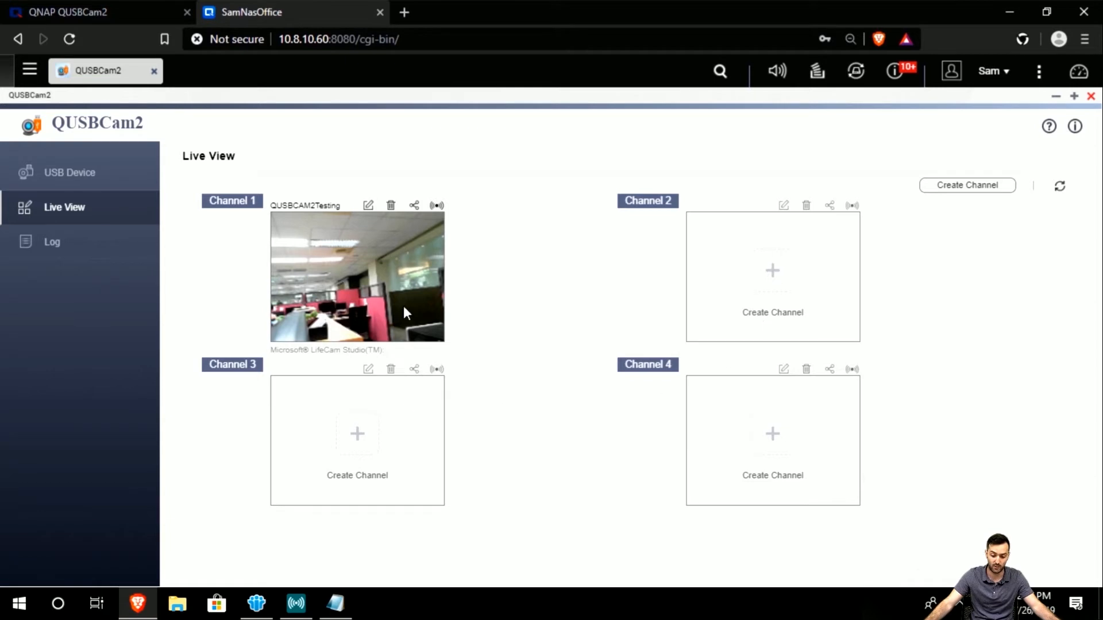
Reopen Channel 1's settings in Modify Channel and apply them unchanged.
right_click(319, 243)
click(303, 248)
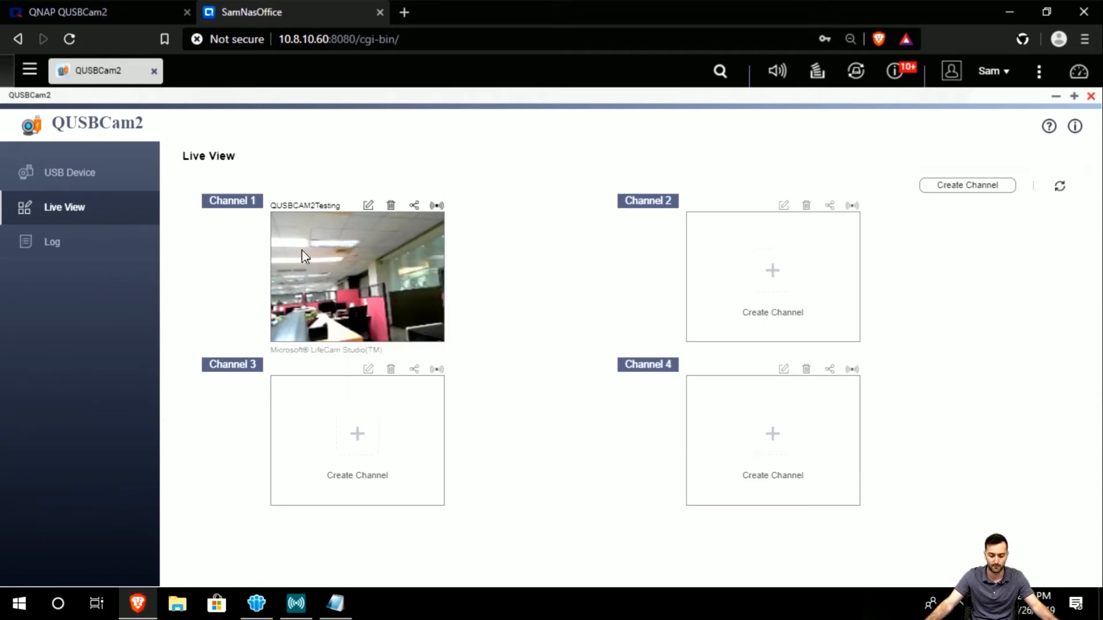
click(369, 206)
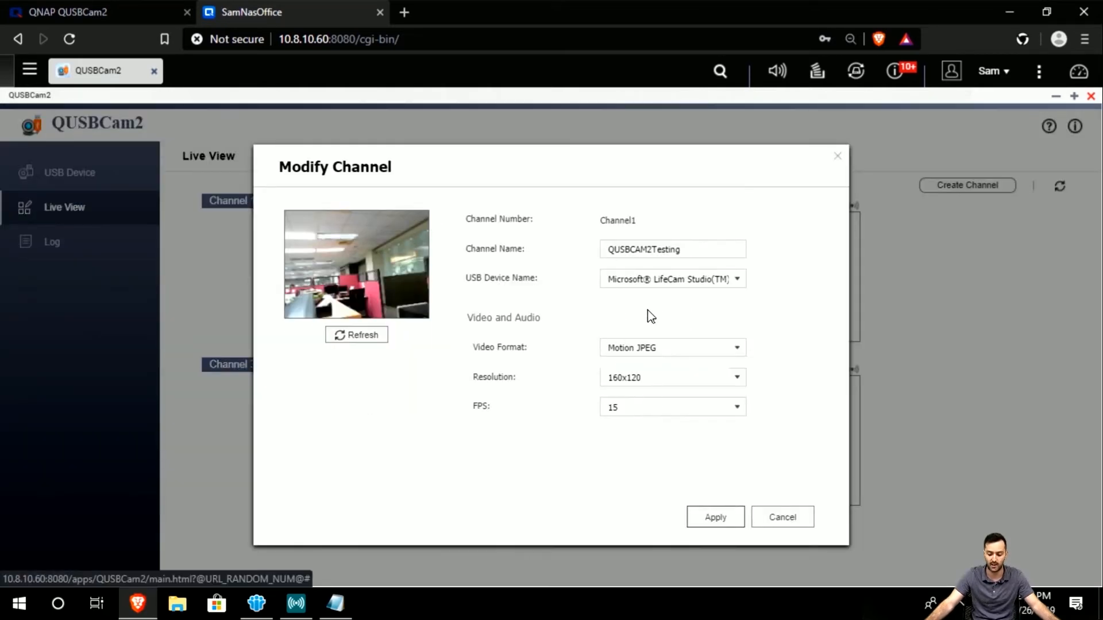
click(719, 519)
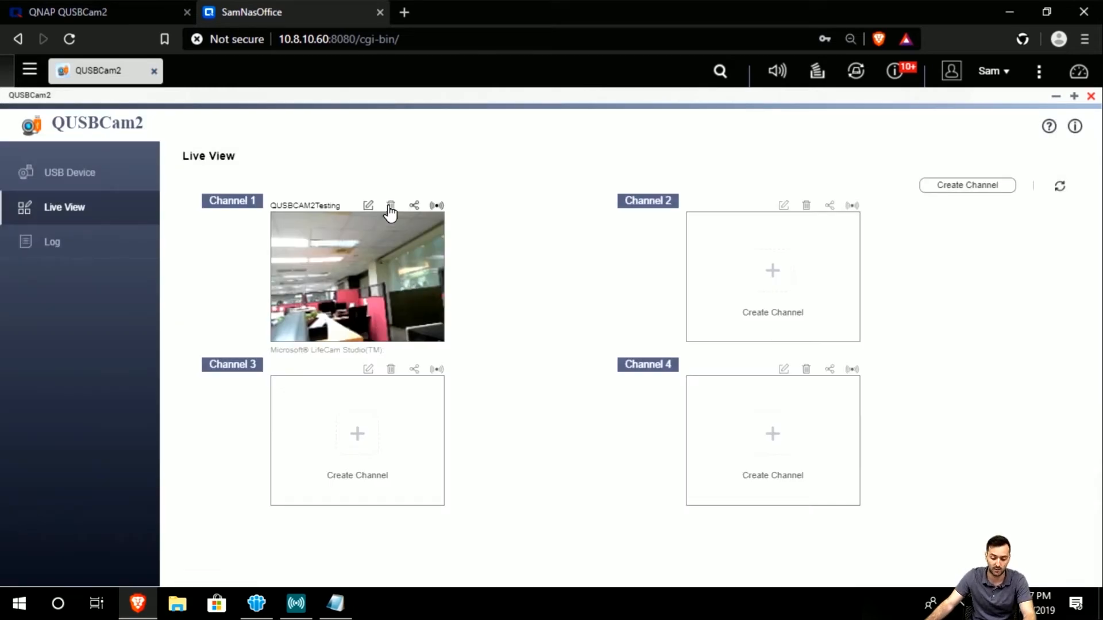
Toggle Channel 1's live streaming on, off, and back on.
click(435, 207)
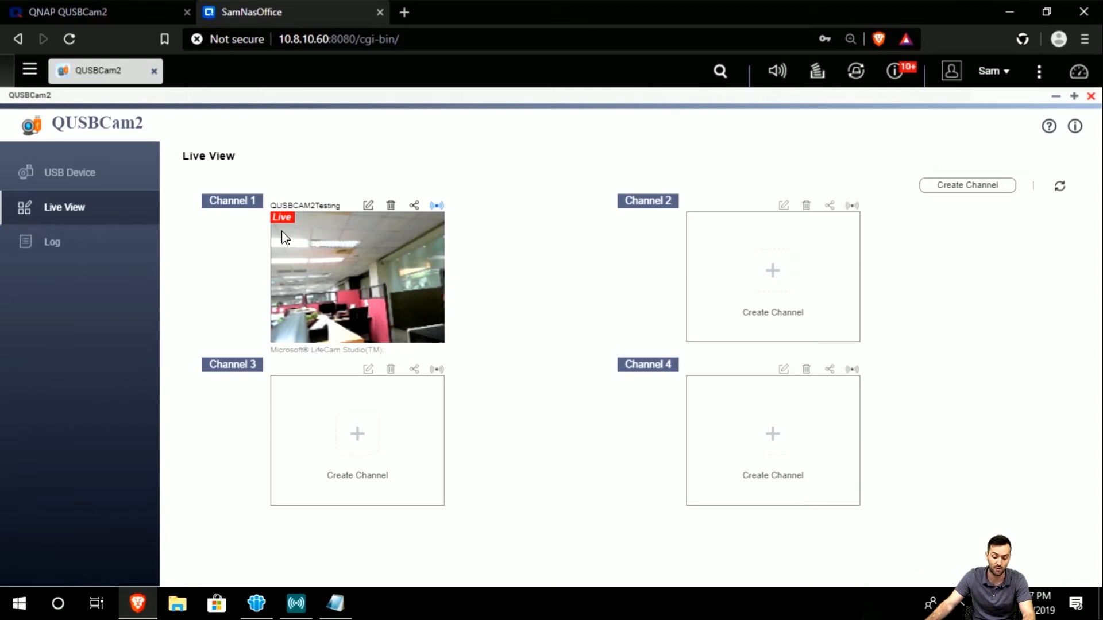
click(436, 206)
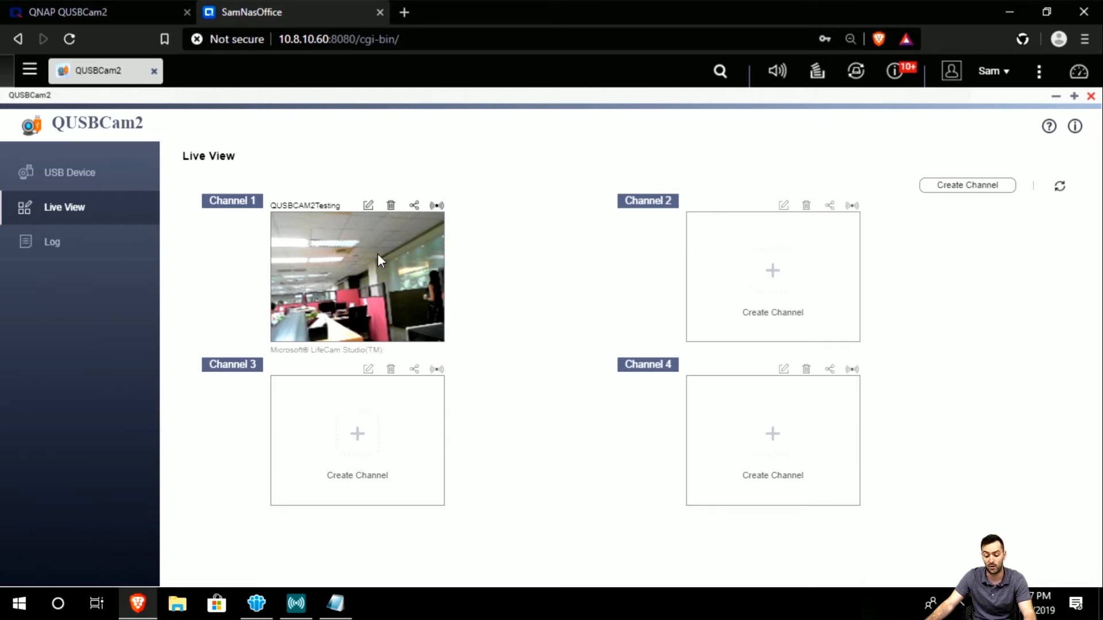
click(437, 206)
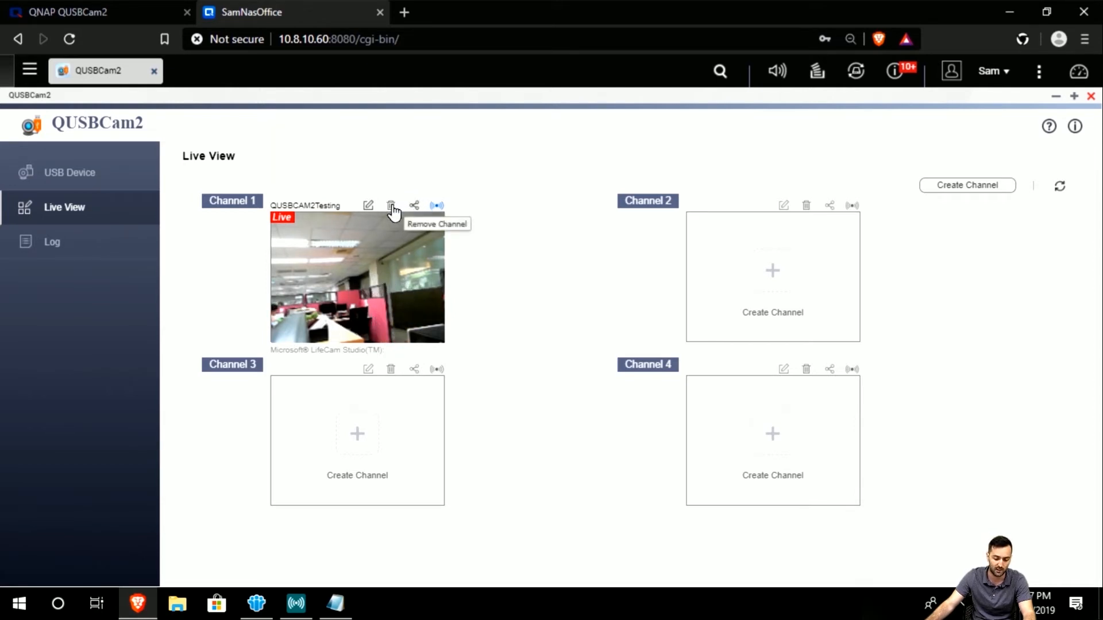
Enable sharing for Channel 1 without a validation code and apply.
click(415, 206)
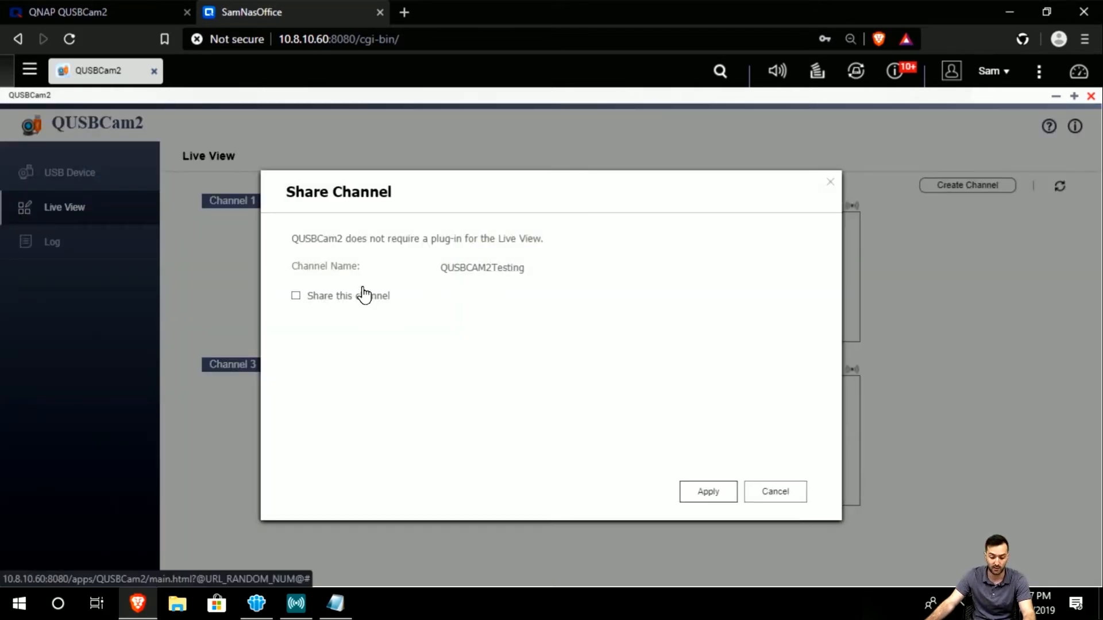
click(362, 307)
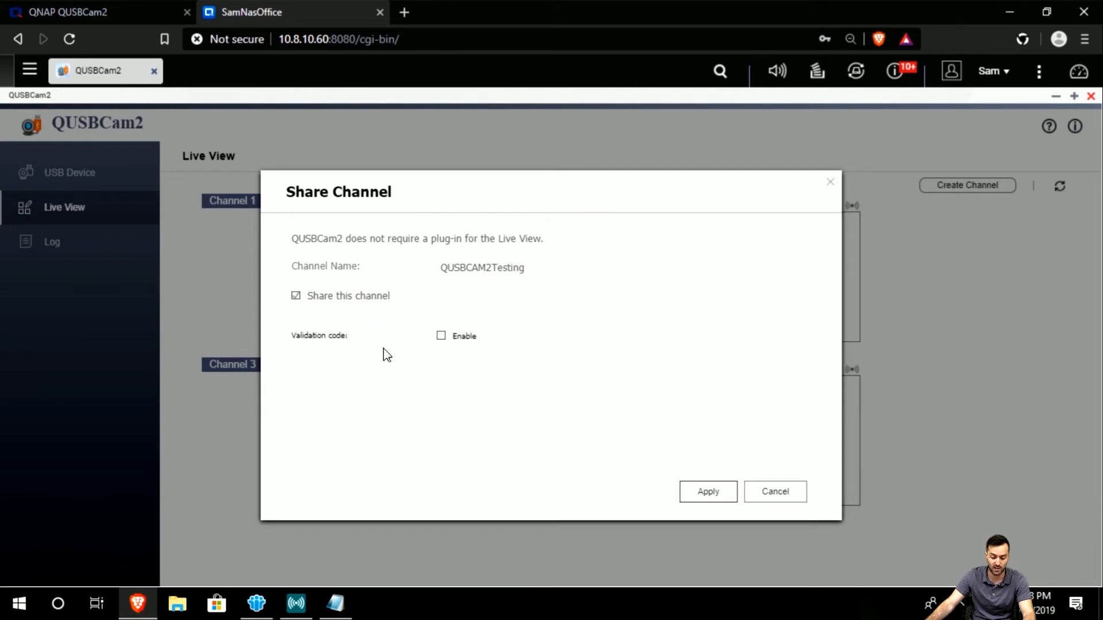
click(439, 339)
click(535, 337)
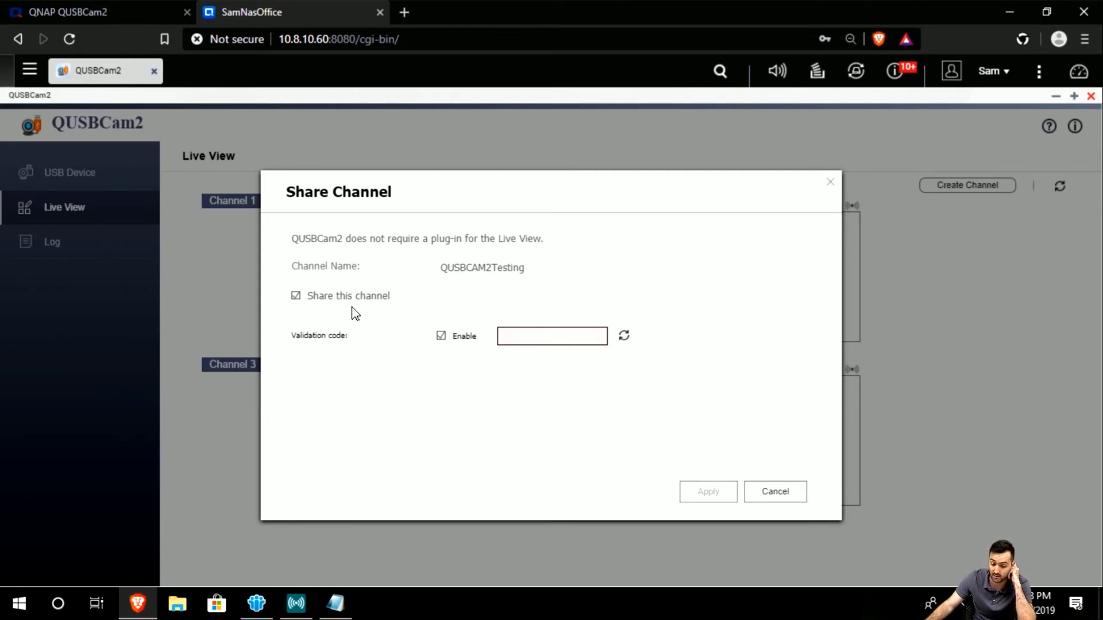
click(441, 337)
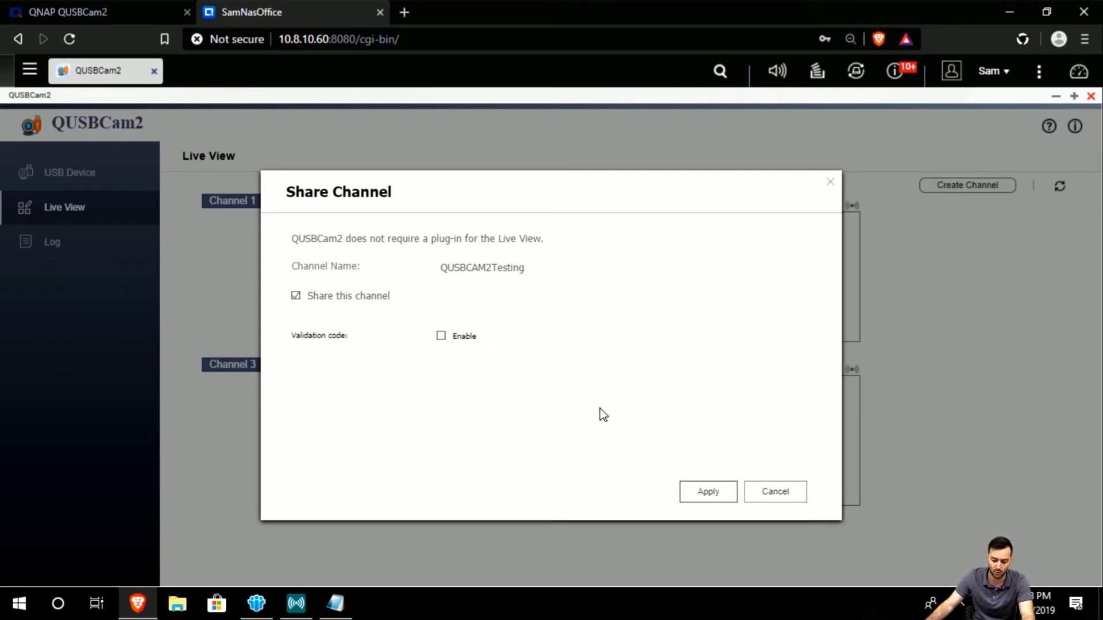
click(704, 492)
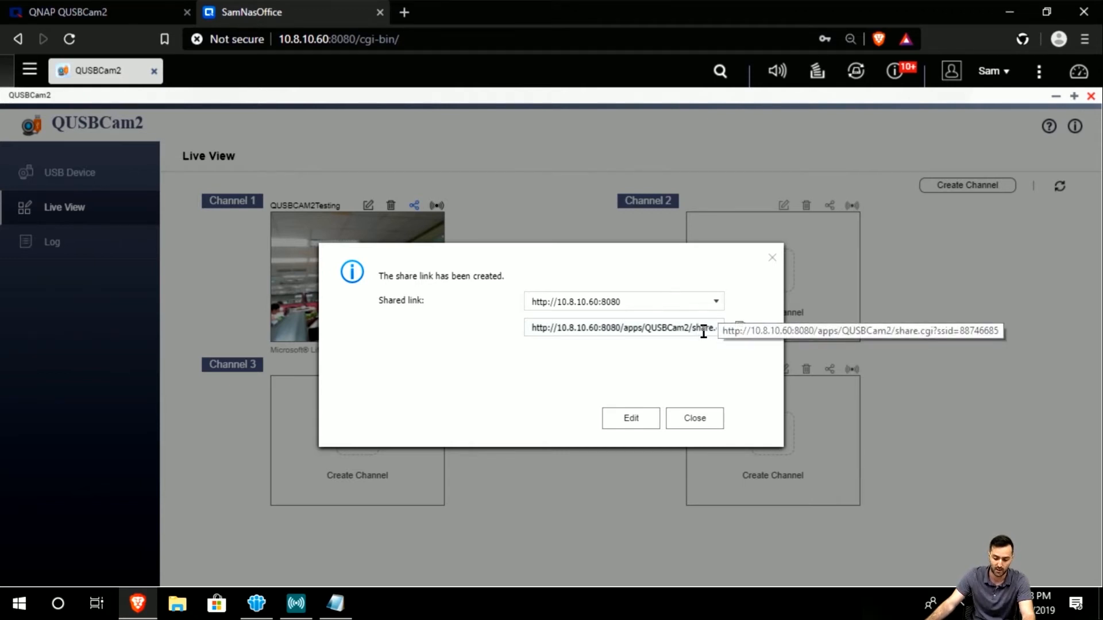
Copy Channel 1's share link, turn live streaming back on, and go to the Log page.
click(740, 327)
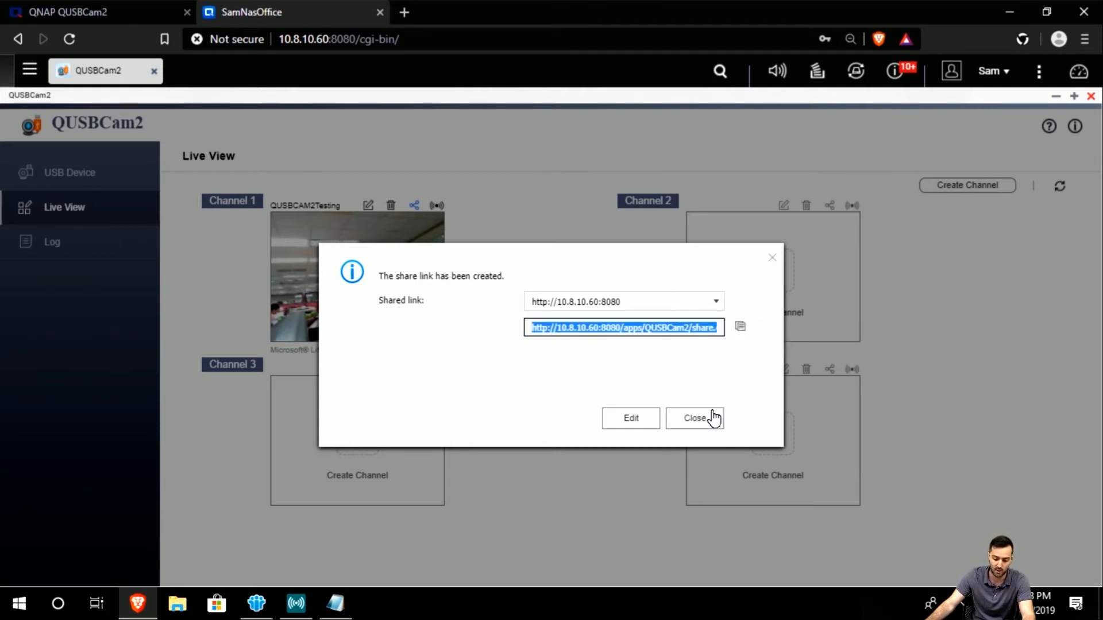
click(686, 426)
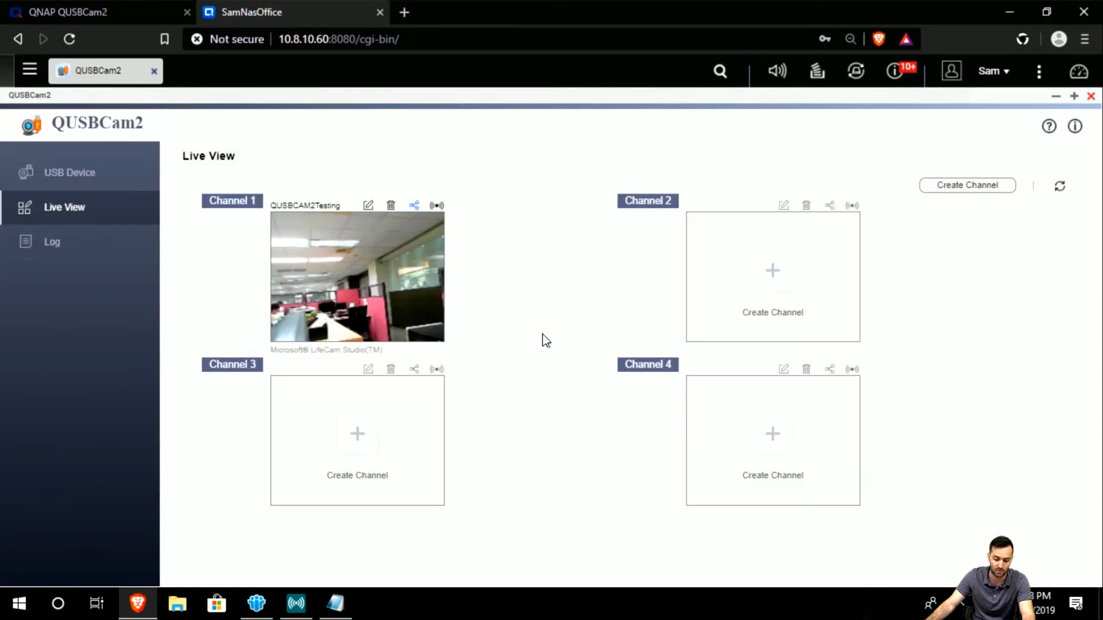
click(436, 206)
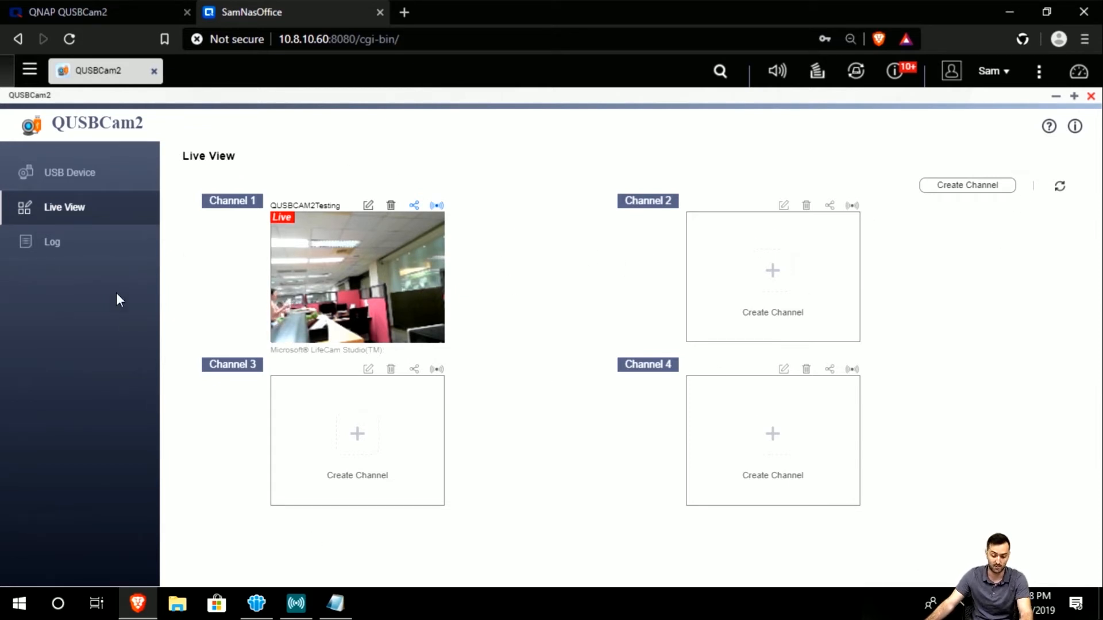
click(109, 253)
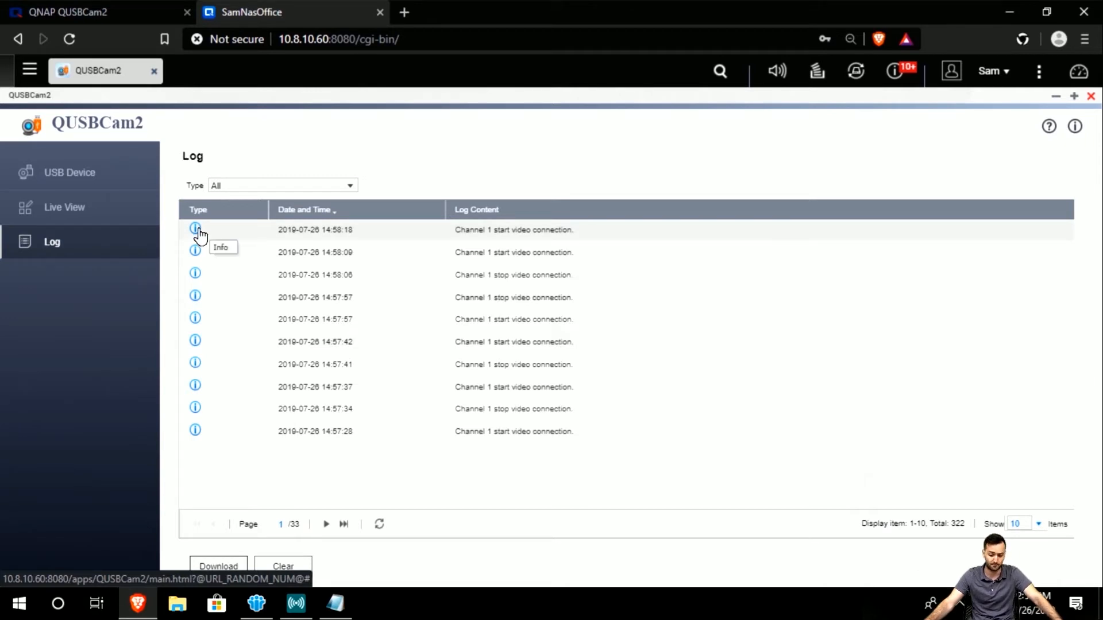
Filter the log to Info, then Warning, then back to all entries.
click(326, 186)
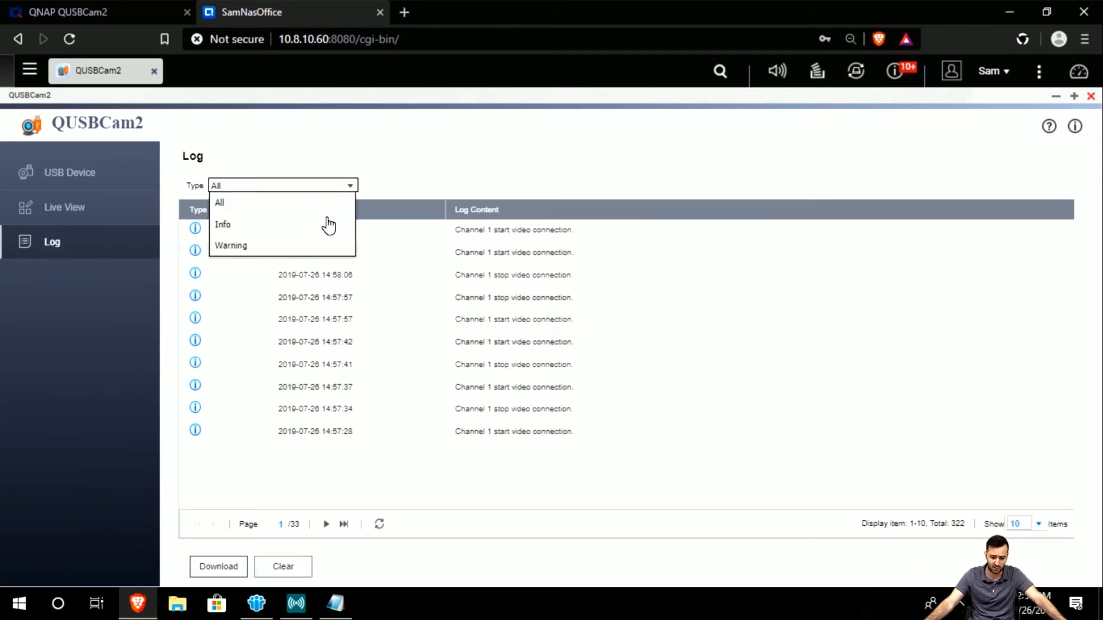
click(320, 225)
click(320, 186)
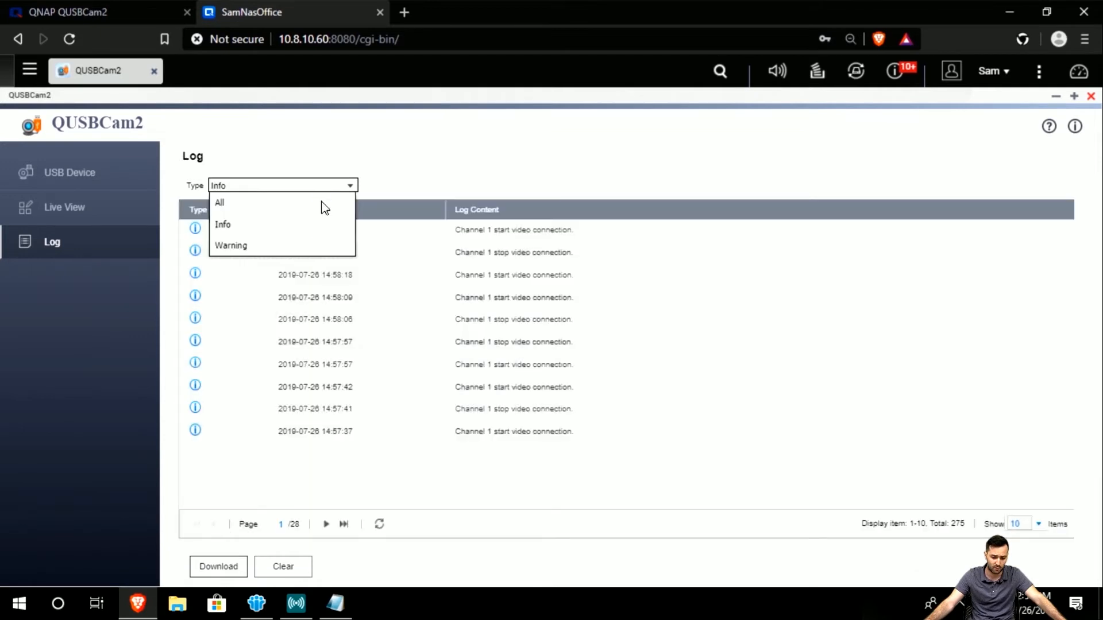
click(320, 246)
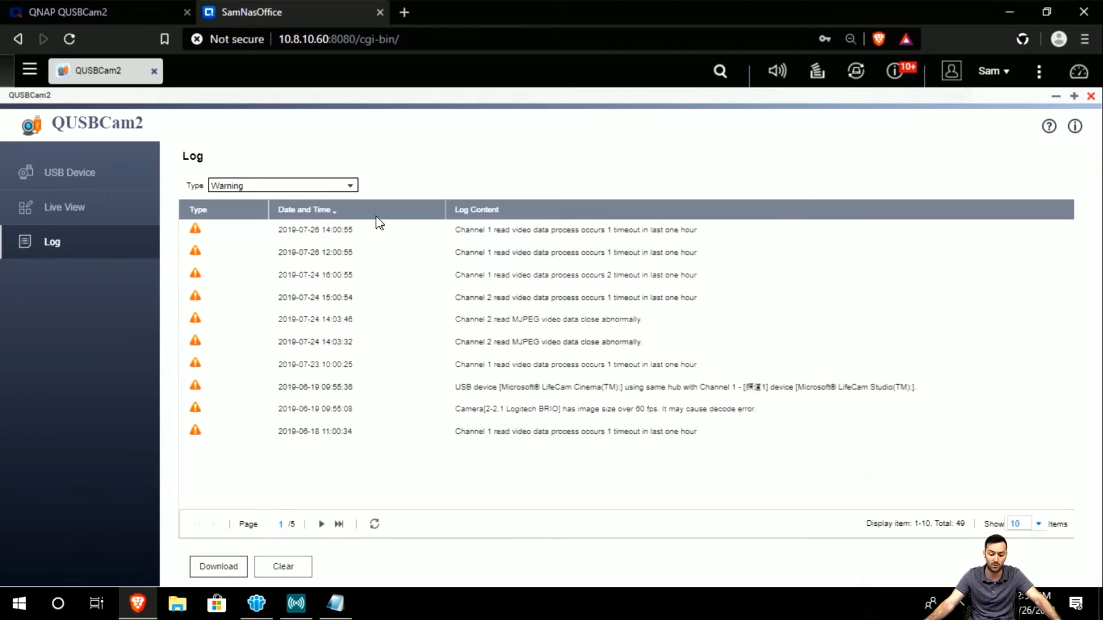
click(334, 190)
click(338, 206)
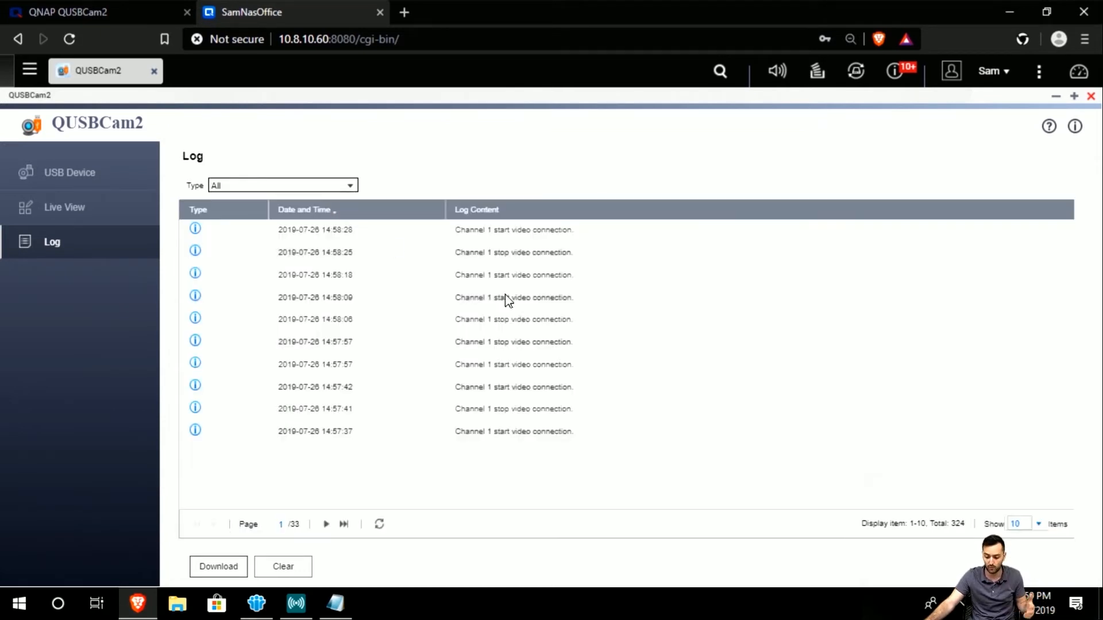
Download the log as QUSBCam2Log_20190726.csv to the Desktop.
click(236, 570)
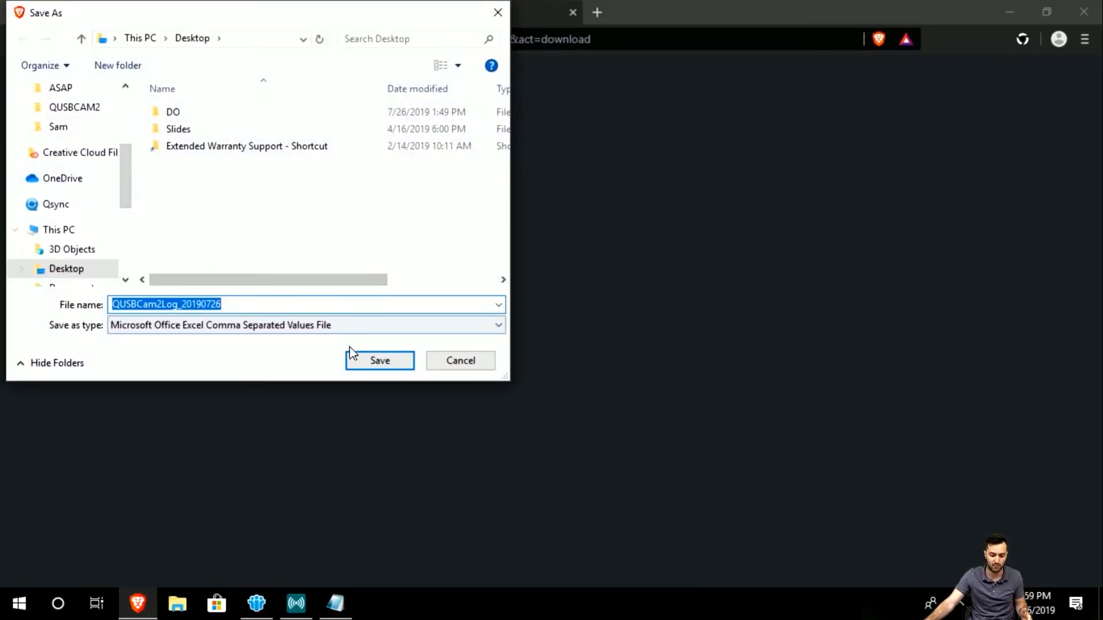
click(379, 360)
right_click(381, 461)
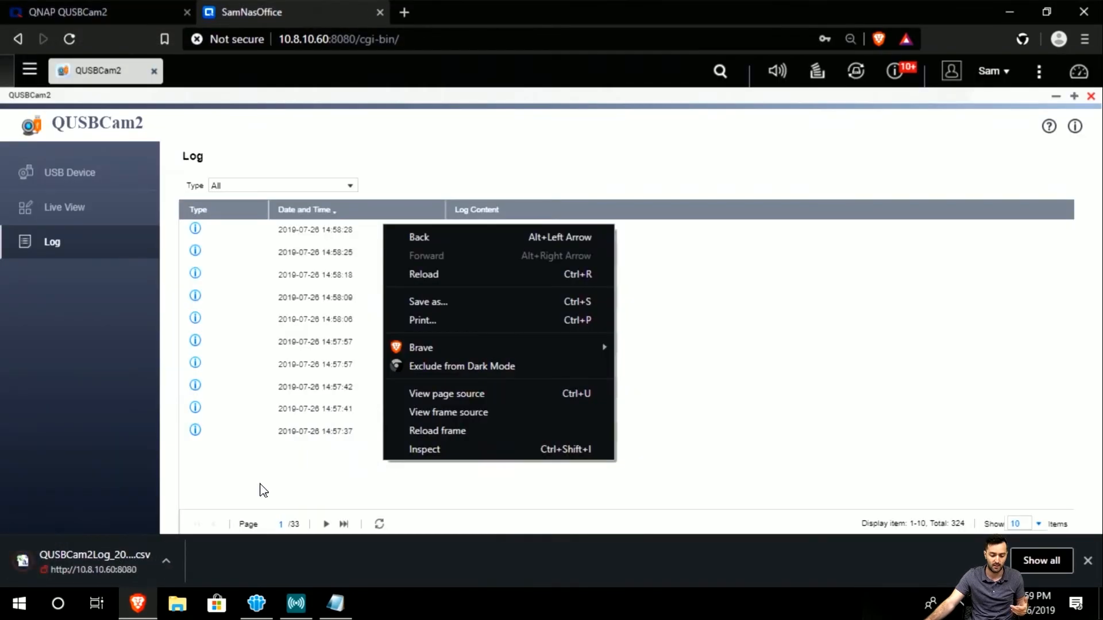
click(224, 571)
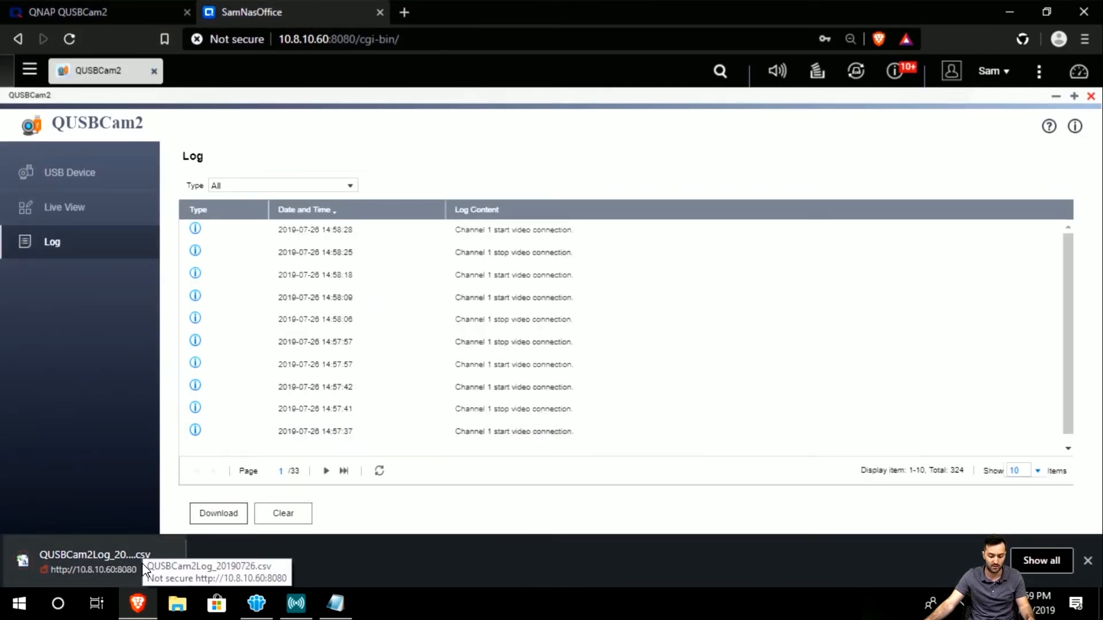
click(143, 569)
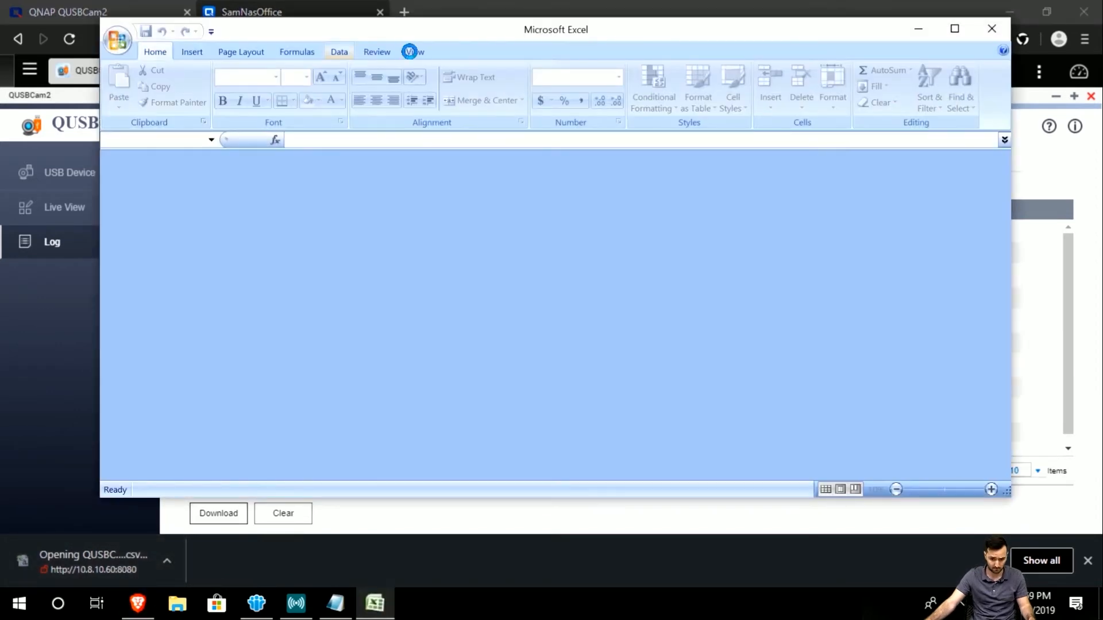
scroll(322, 316, down, 12)
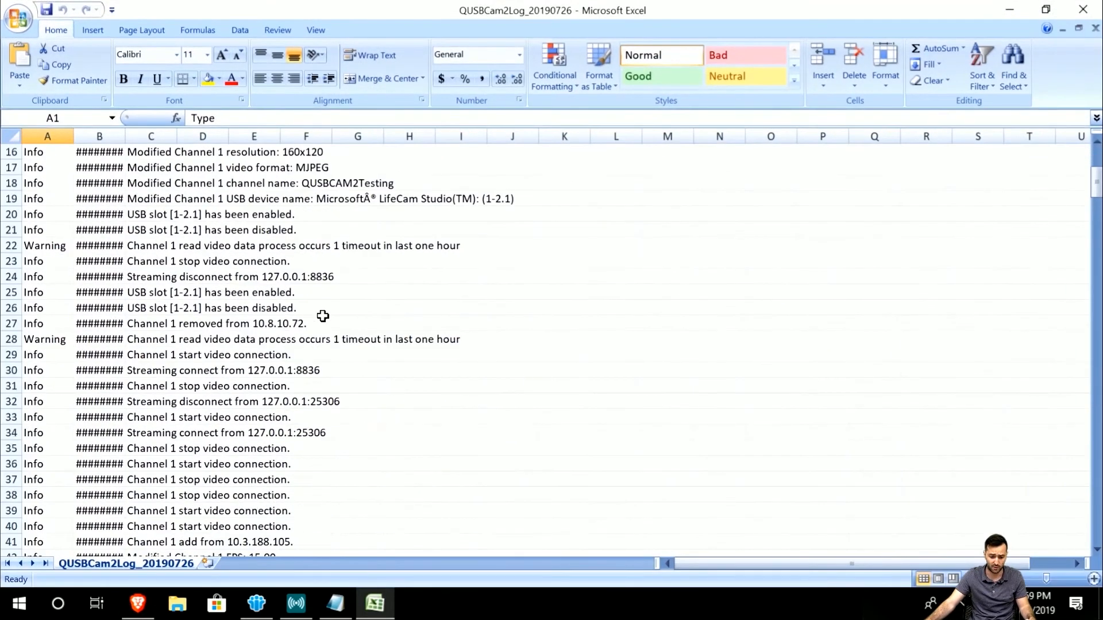
scroll(322, 317, down, 12)
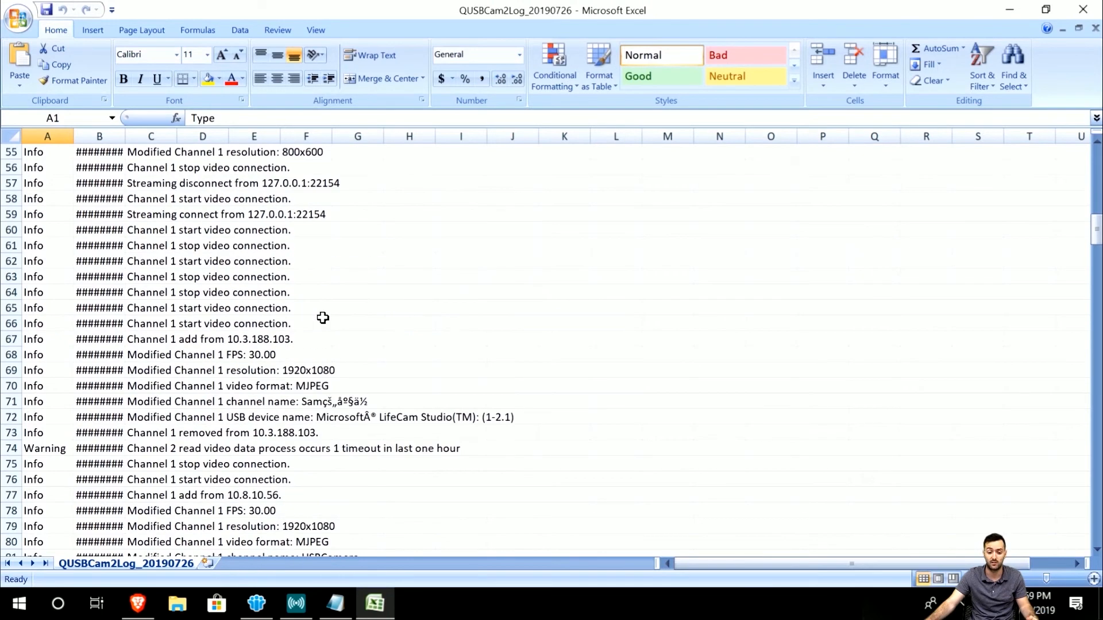
scroll(311, 345, down, 1)
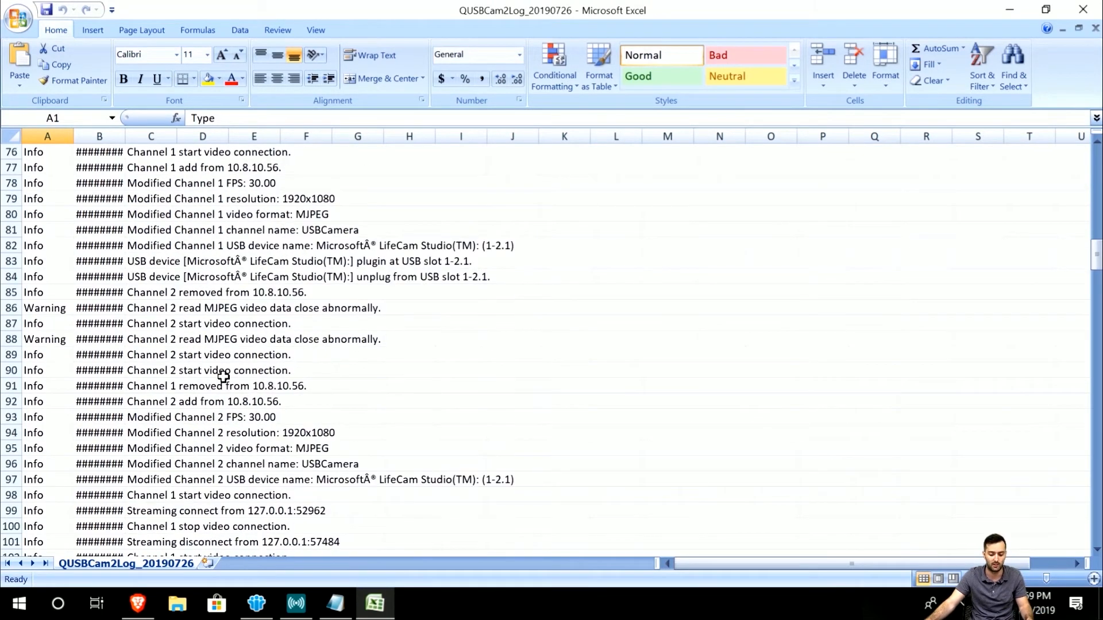
scroll(217, 382, down, 9)
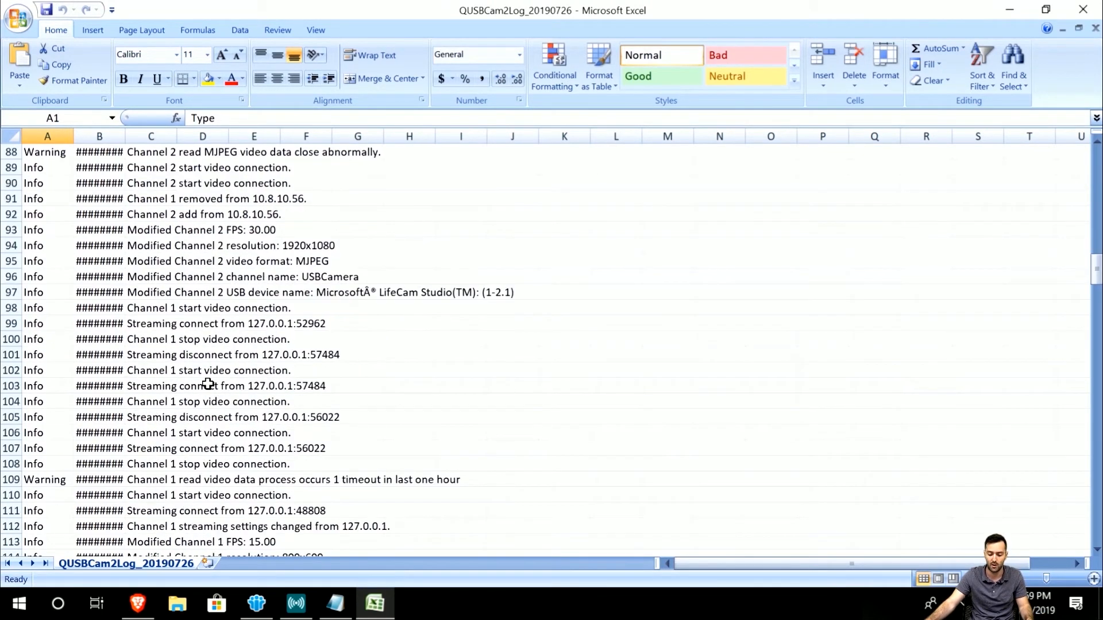
click(1083, 9)
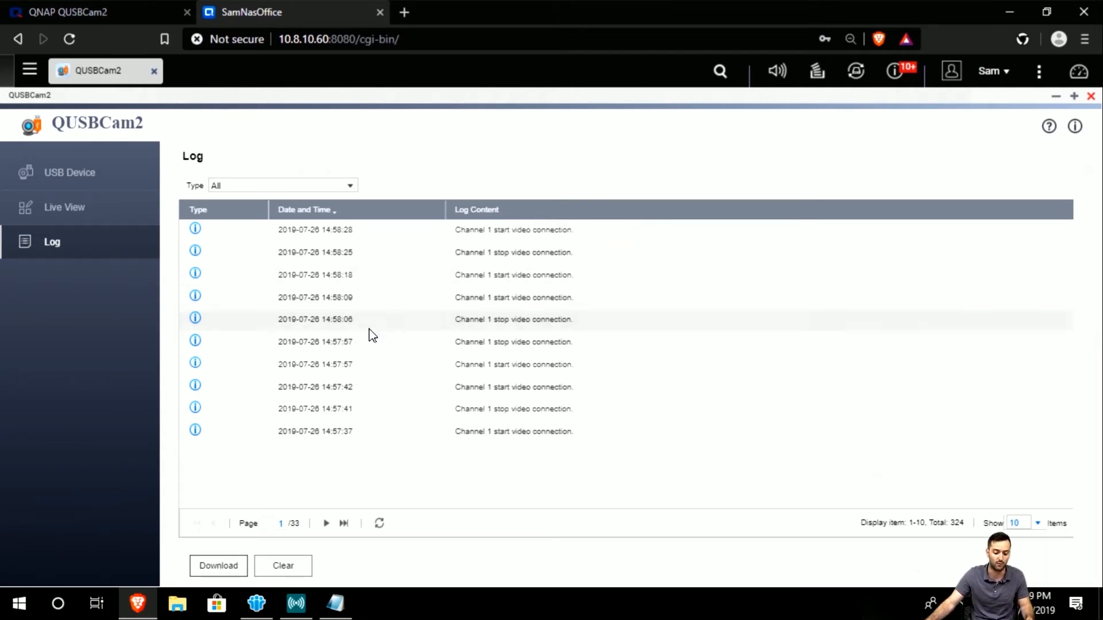
Check the USB Device page and Channel 1's live feed, then minimize QUSBCam2.
click(105, 173)
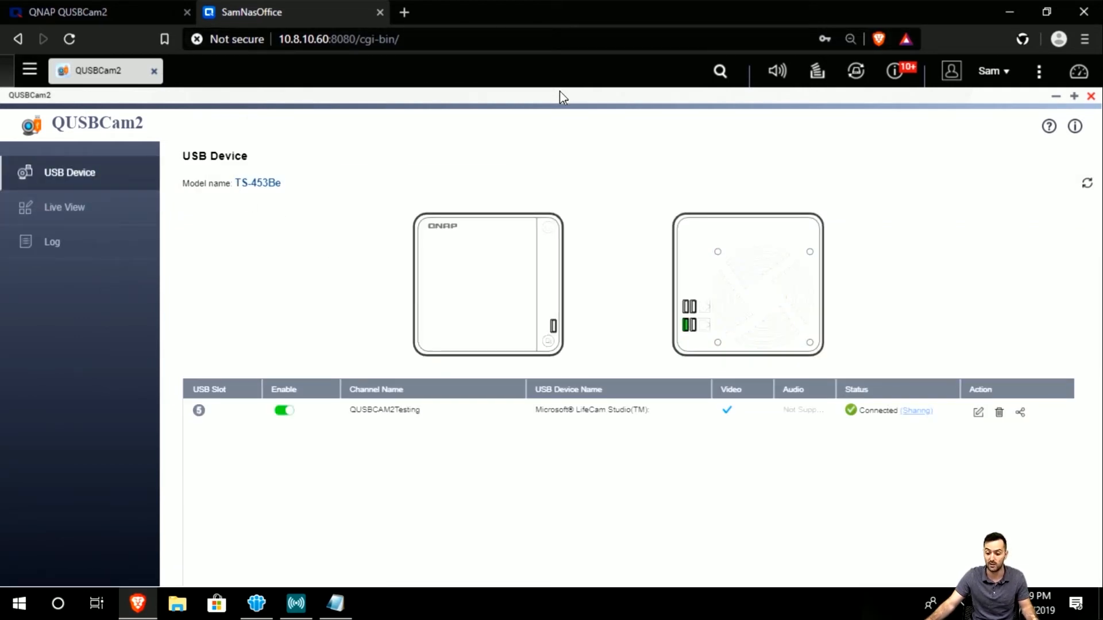
click(108, 211)
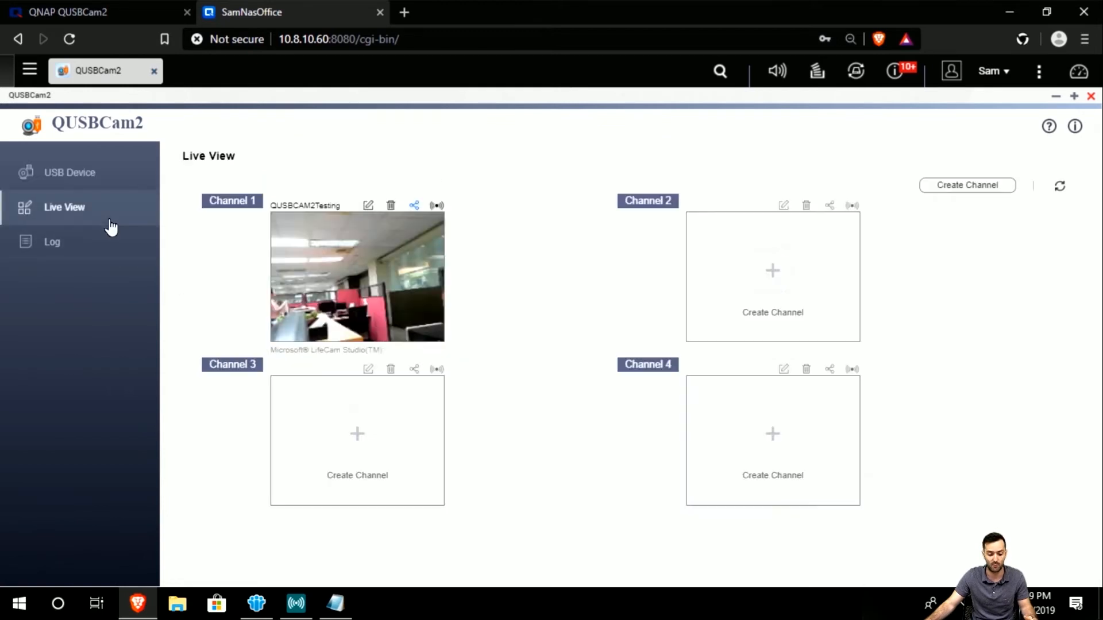
click(112, 250)
click(118, 214)
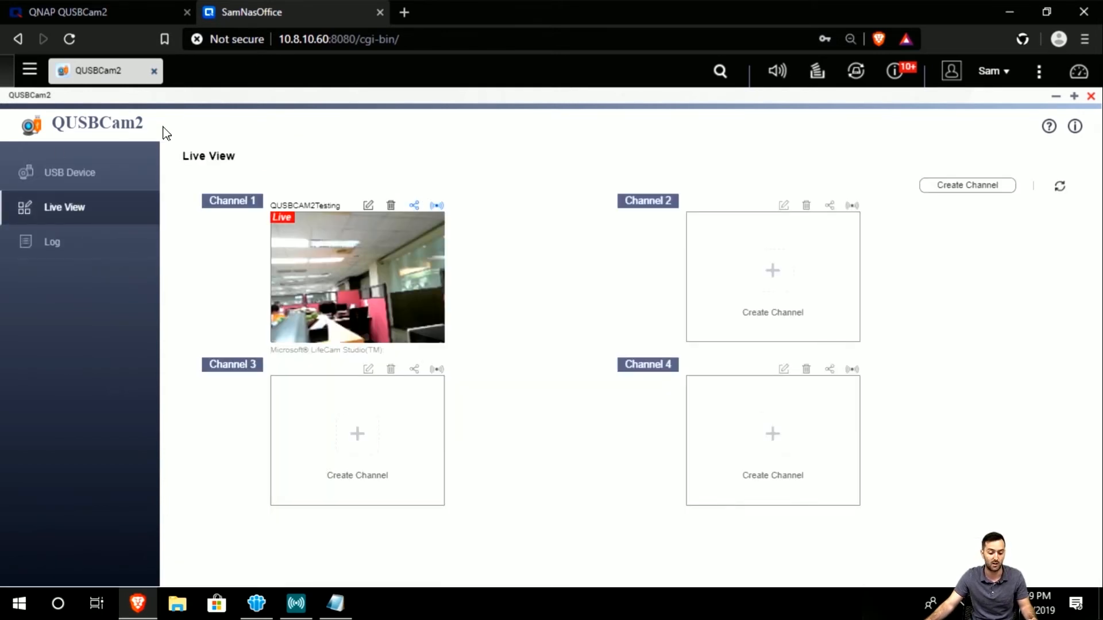
click(1056, 96)
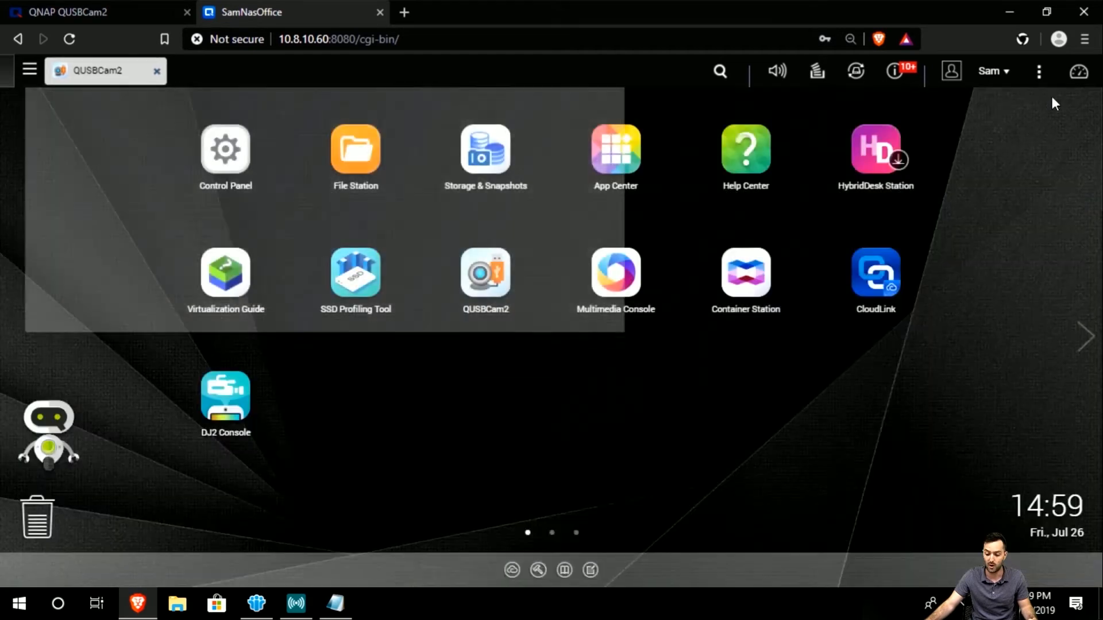
Search the QTS desktop for 'qvr' and launch QVR Pro from the results.
click(719, 73)
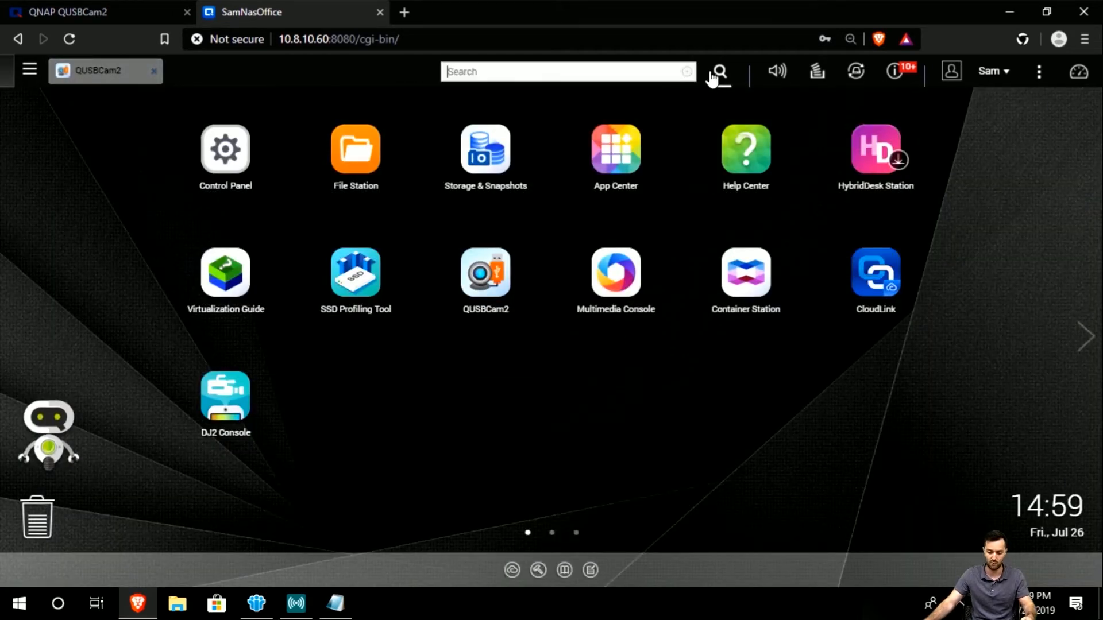
text(qvr)
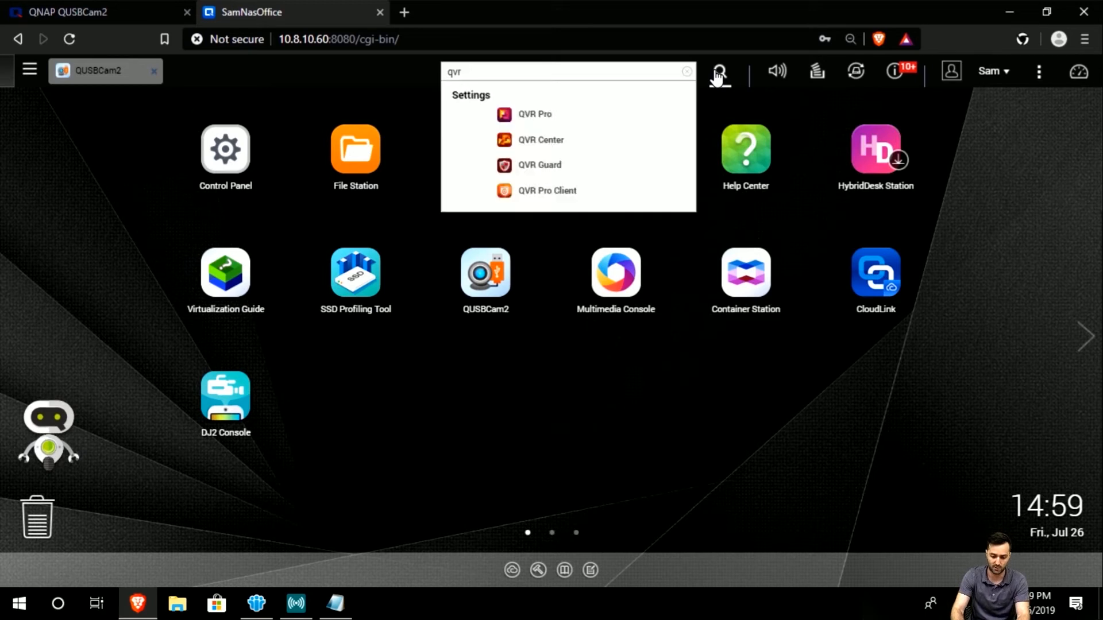
click(592, 116)
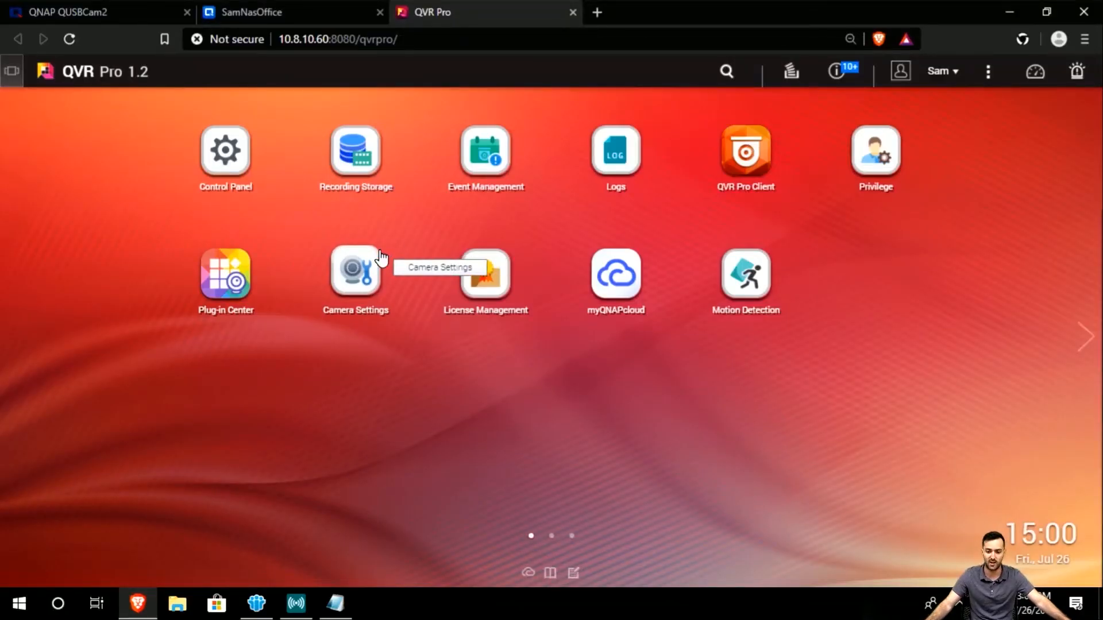
Open QVR Pro's Camera Settings from its home screen.
click(380, 257)
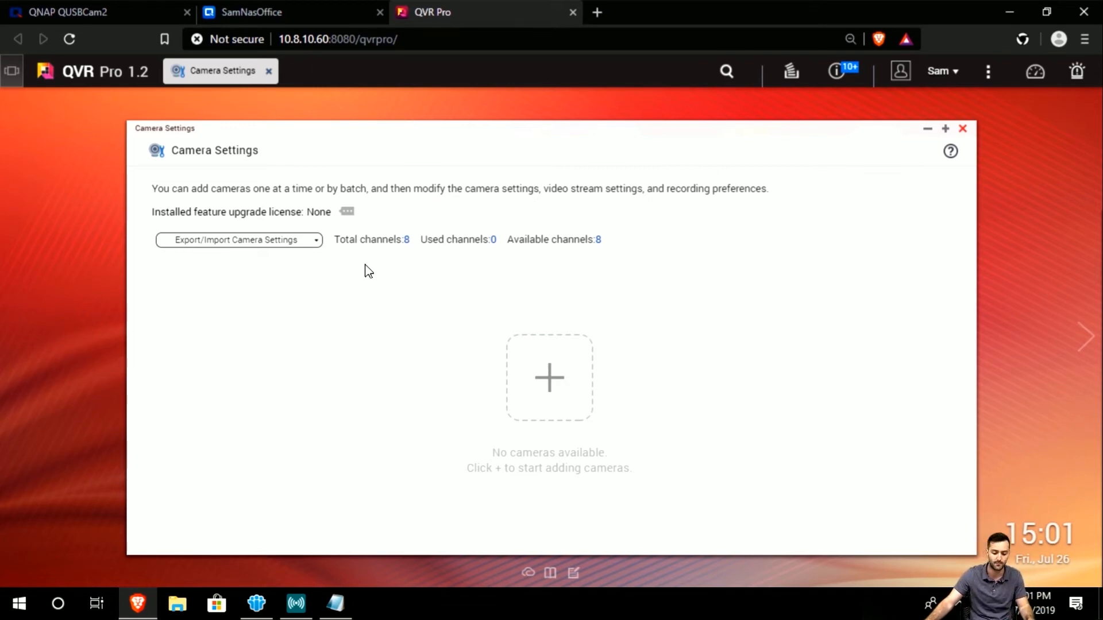
Launch the Add Camera wizard and tick the scanned ONVIF QUSBCam2 (ch1) row at 10.8.10.60.
click(540, 384)
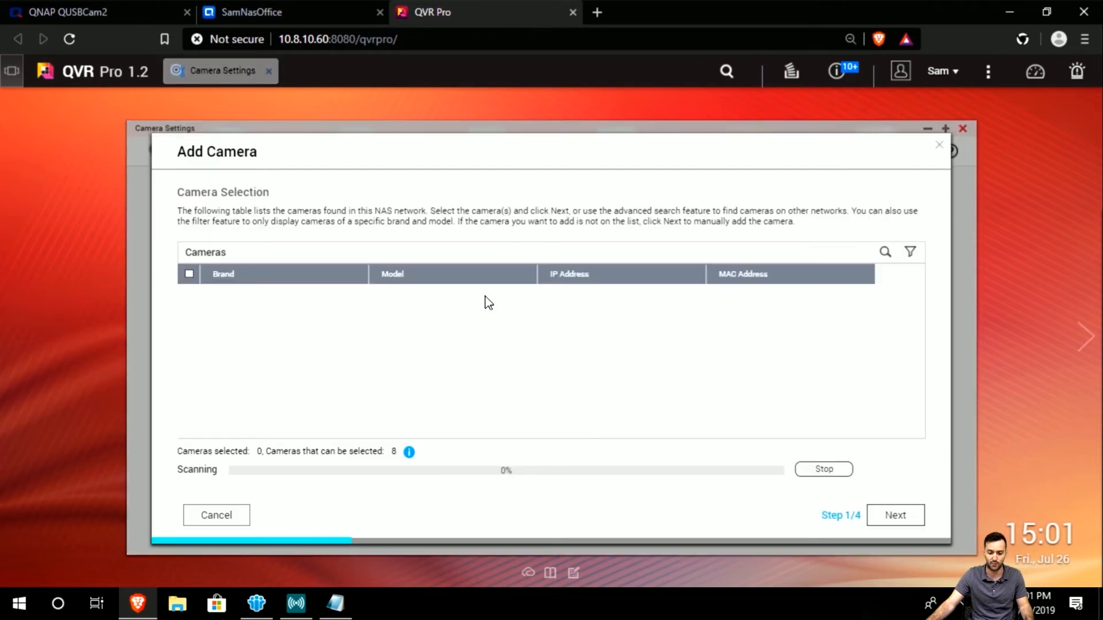
drag(362, 153, 326, 149)
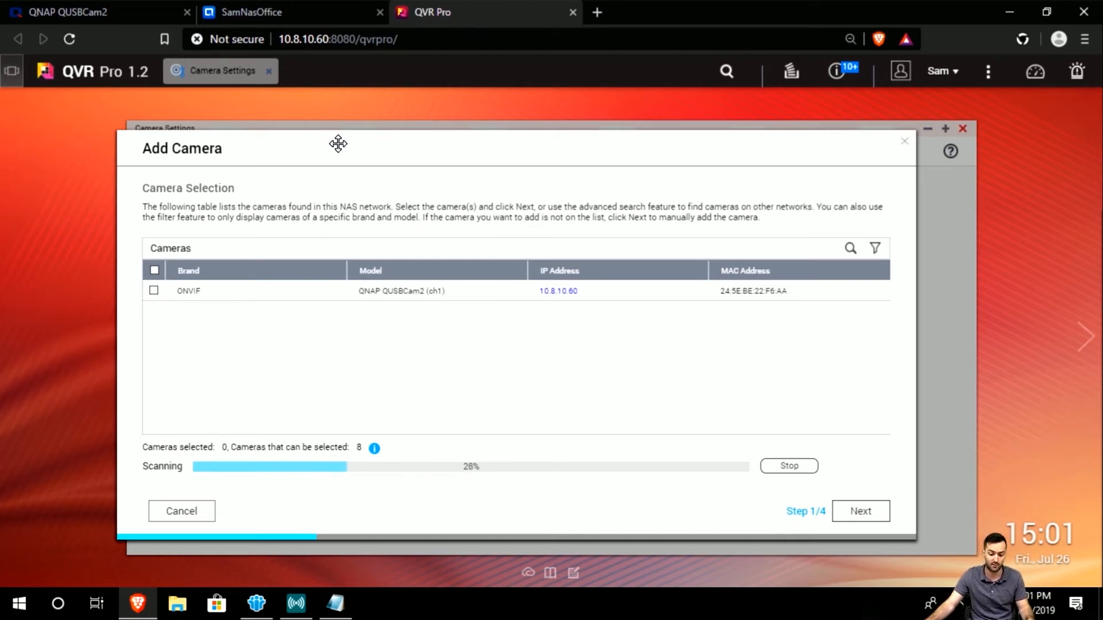
drag(338, 144, 362, 148)
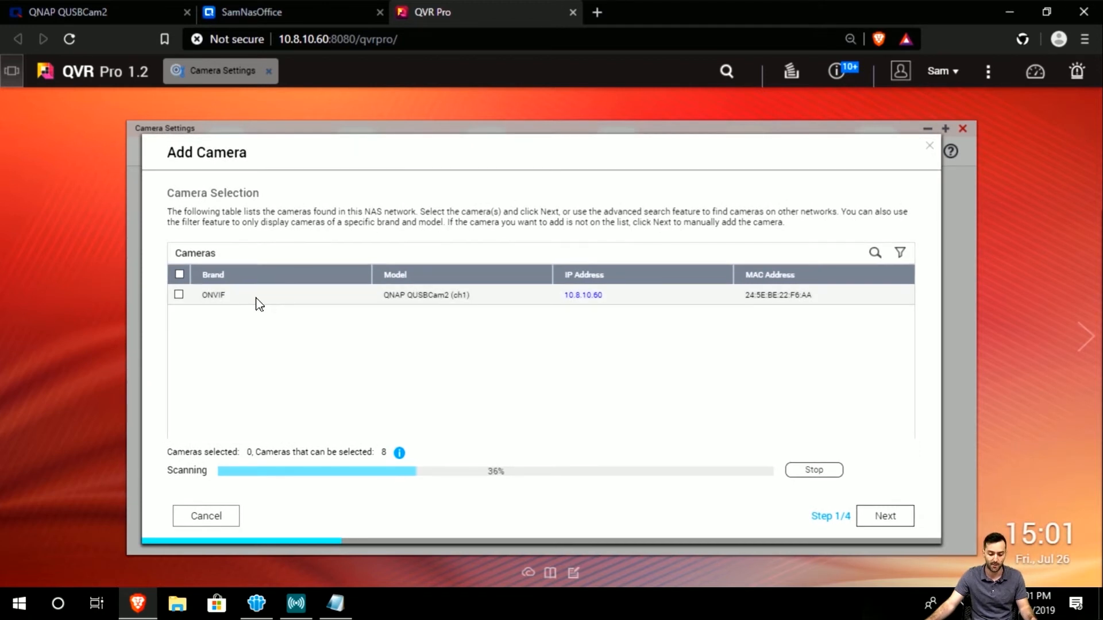
click(179, 295)
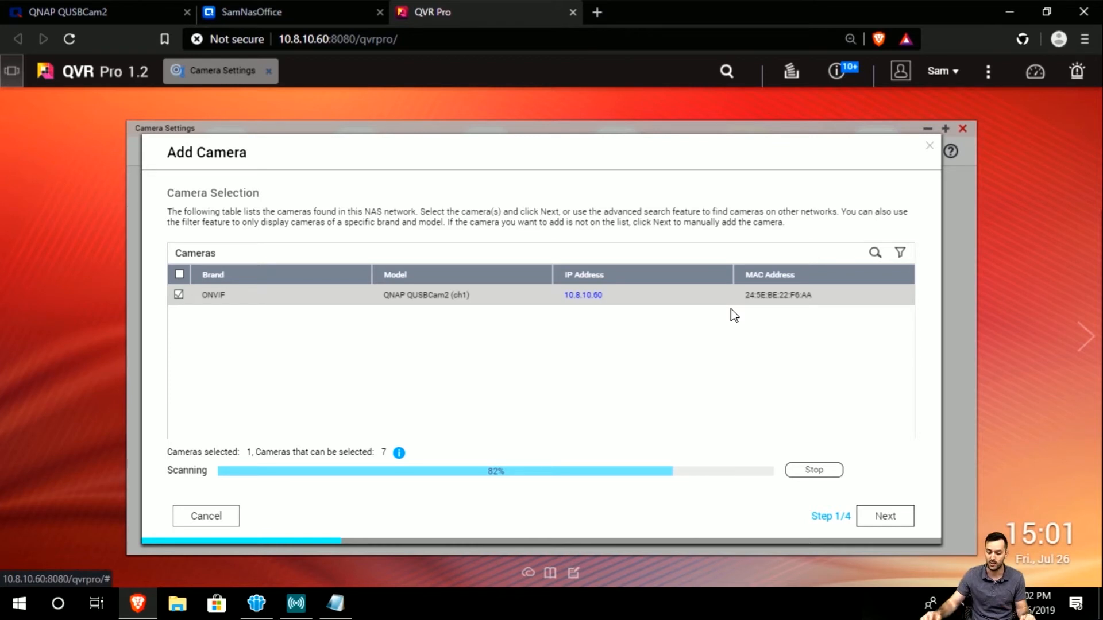
Advance the Add Camera wizard to step 2 and inspect the camera's full name.
click(884, 515)
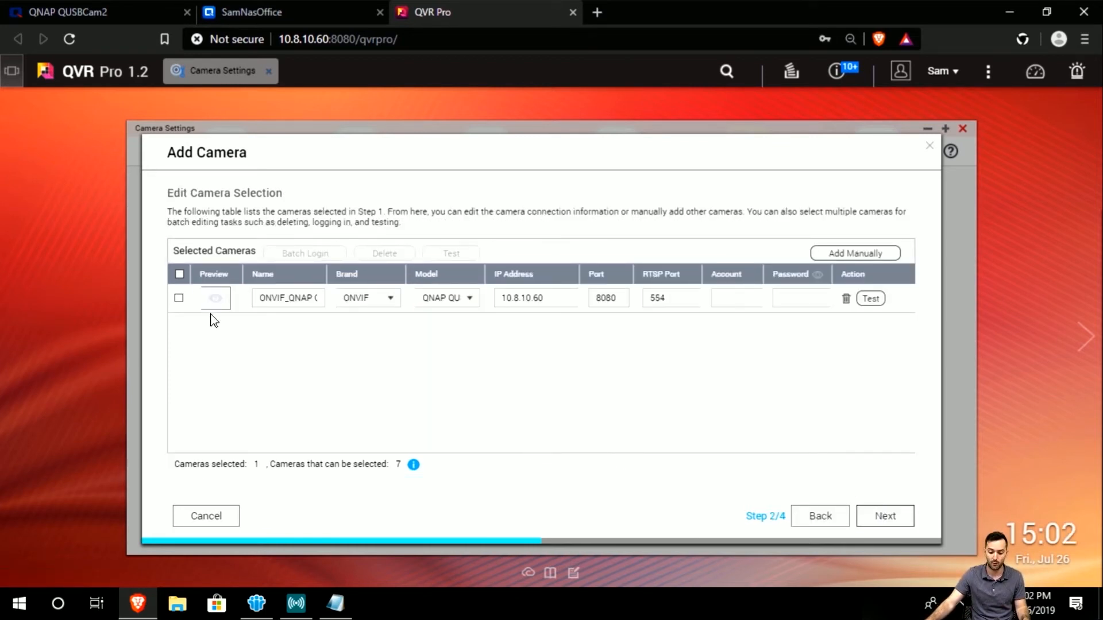
drag(347, 166, 341, 159)
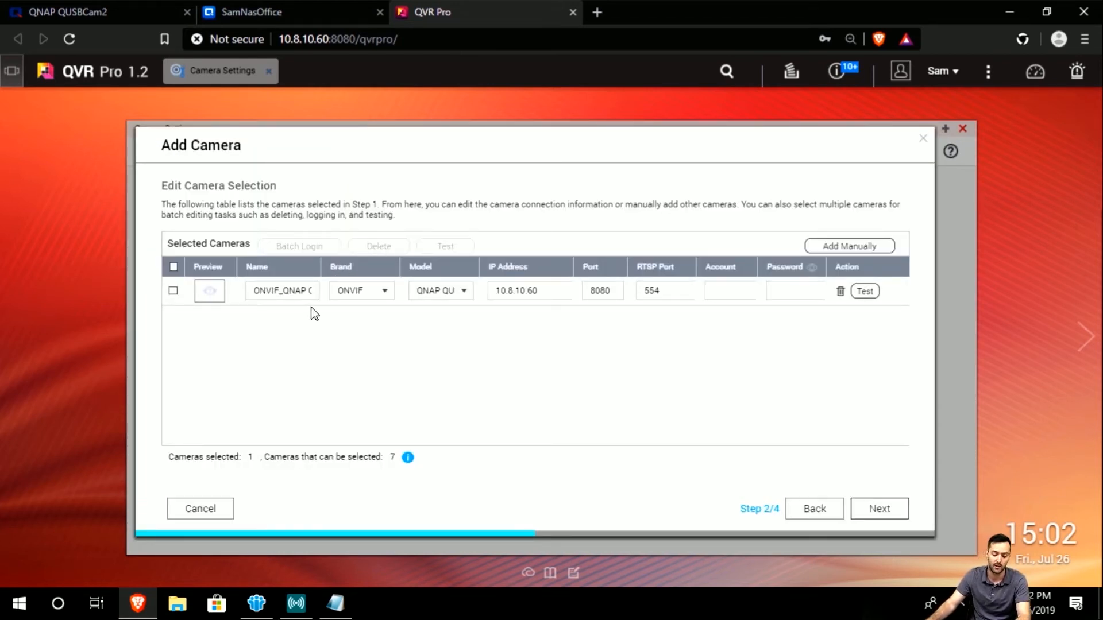
click(289, 295)
drag(259, 293, 329, 298)
click(302, 292)
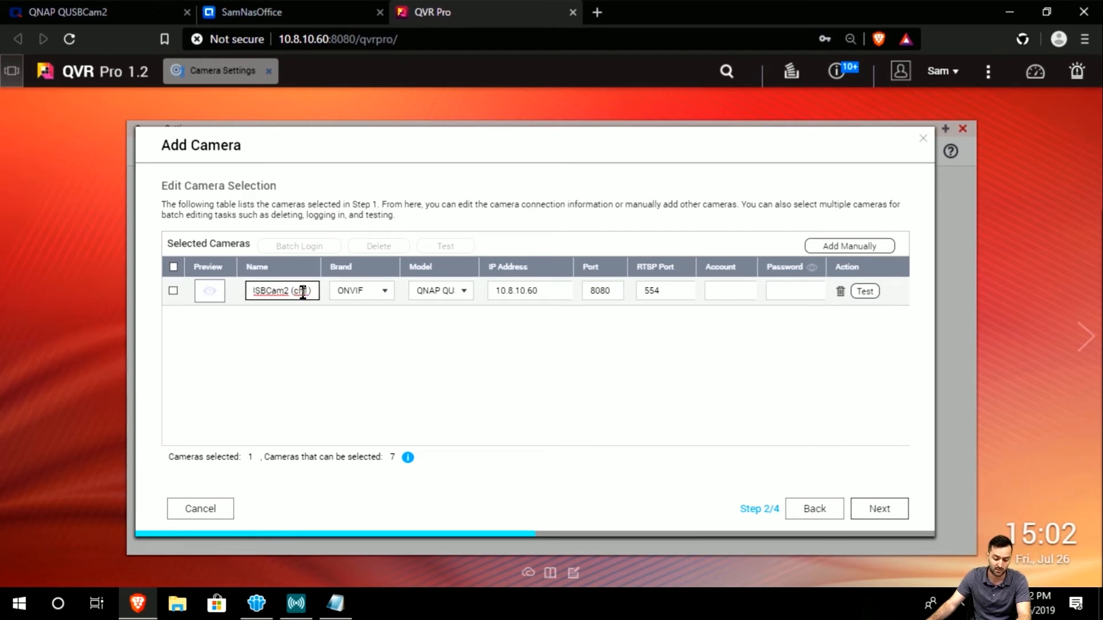
Keep ONVIF as the brand, check the model and IP 10.8.10.60, and begin entering the login account.
click(383, 294)
click(383, 294)
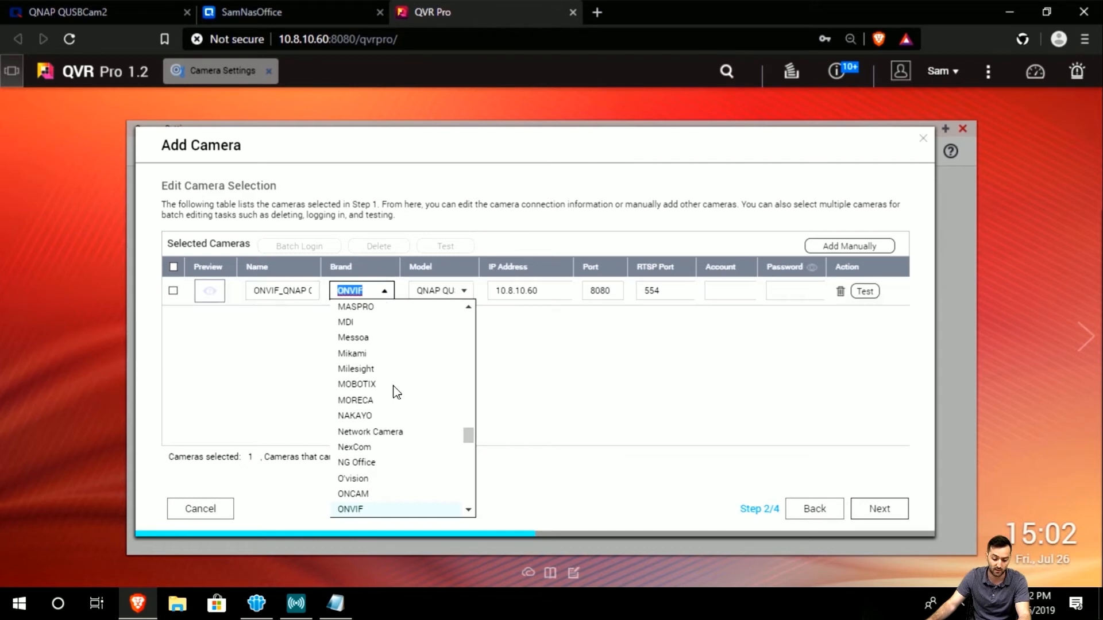
click(395, 510)
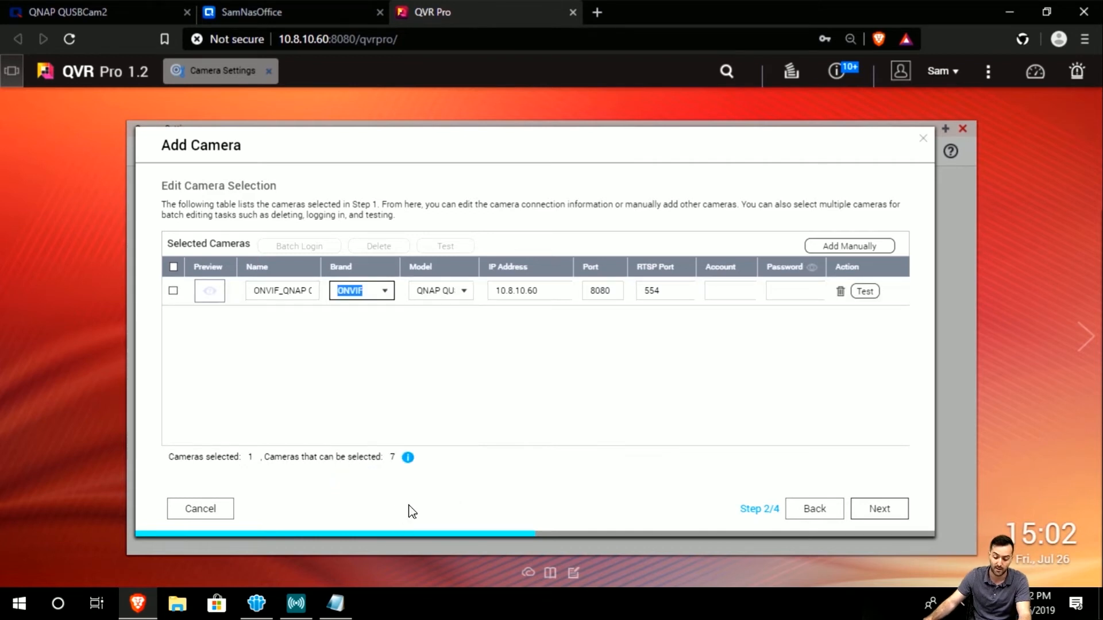
click(439, 369)
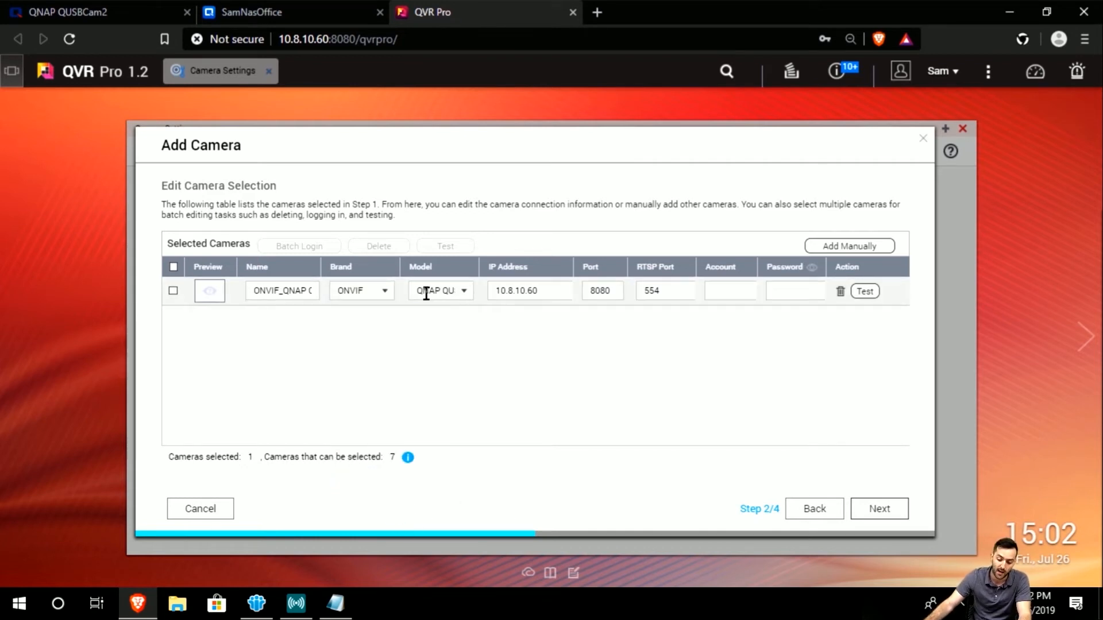
click(426, 293)
click(437, 294)
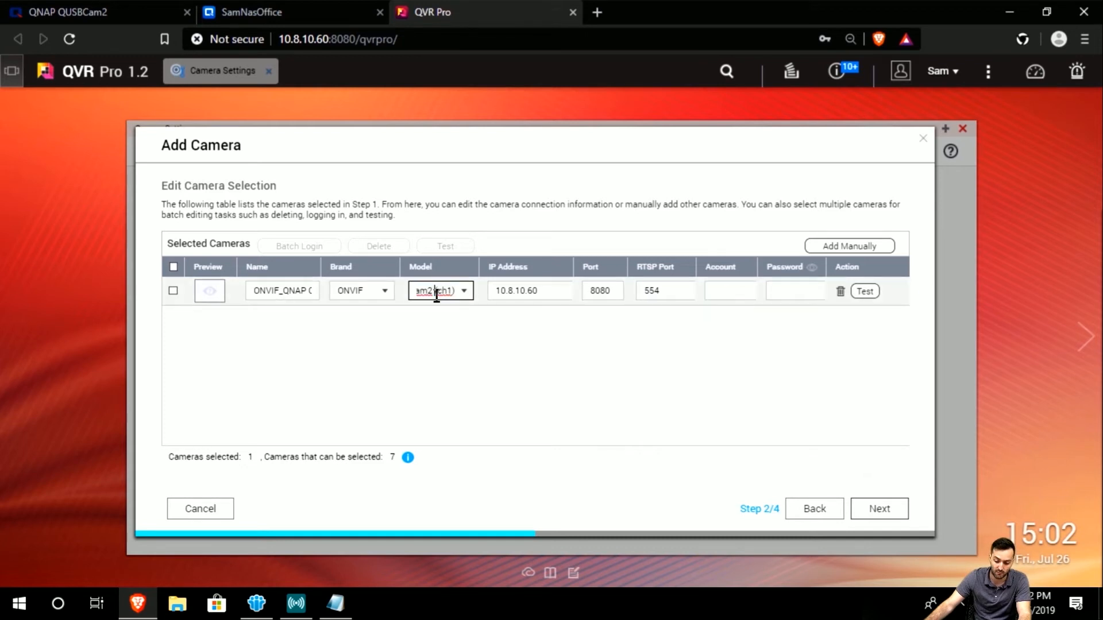
triple_click(437, 294)
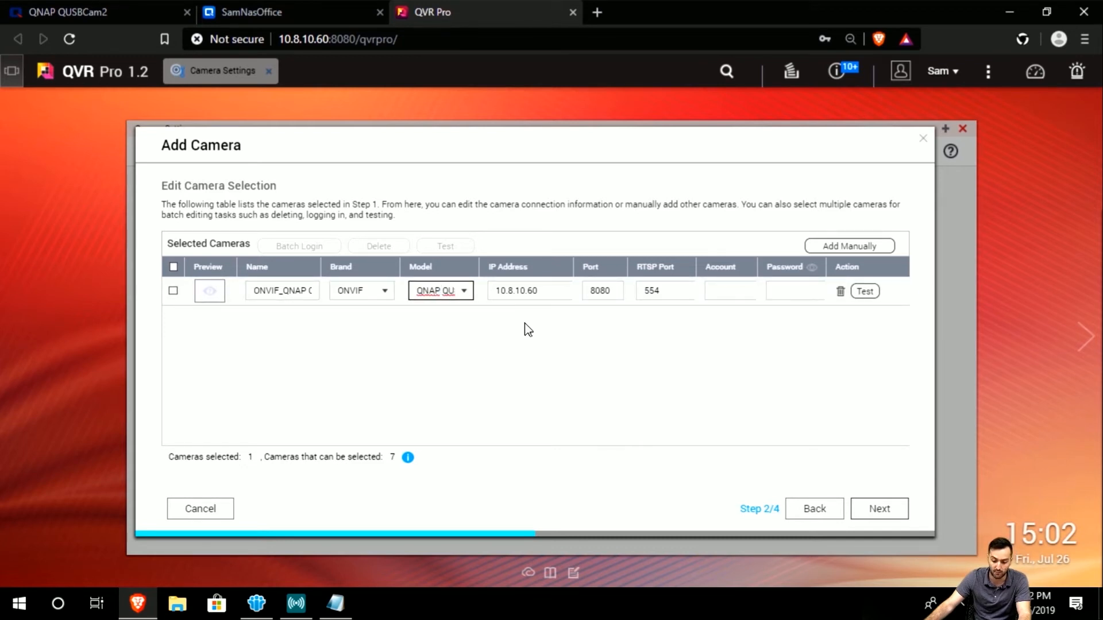
click(533, 290)
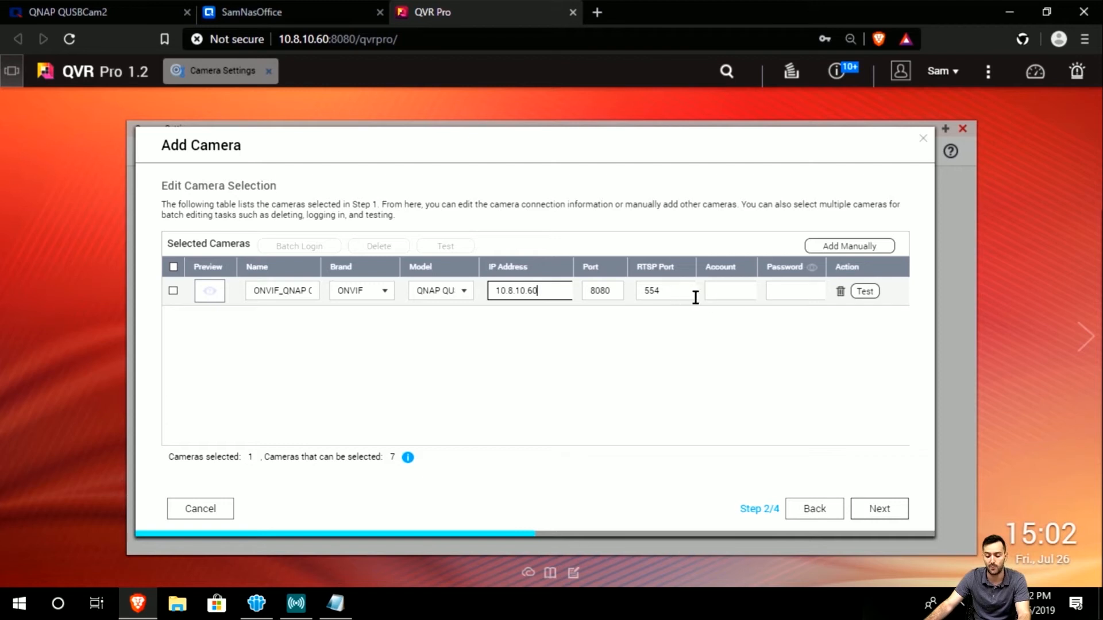
click(717, 293)
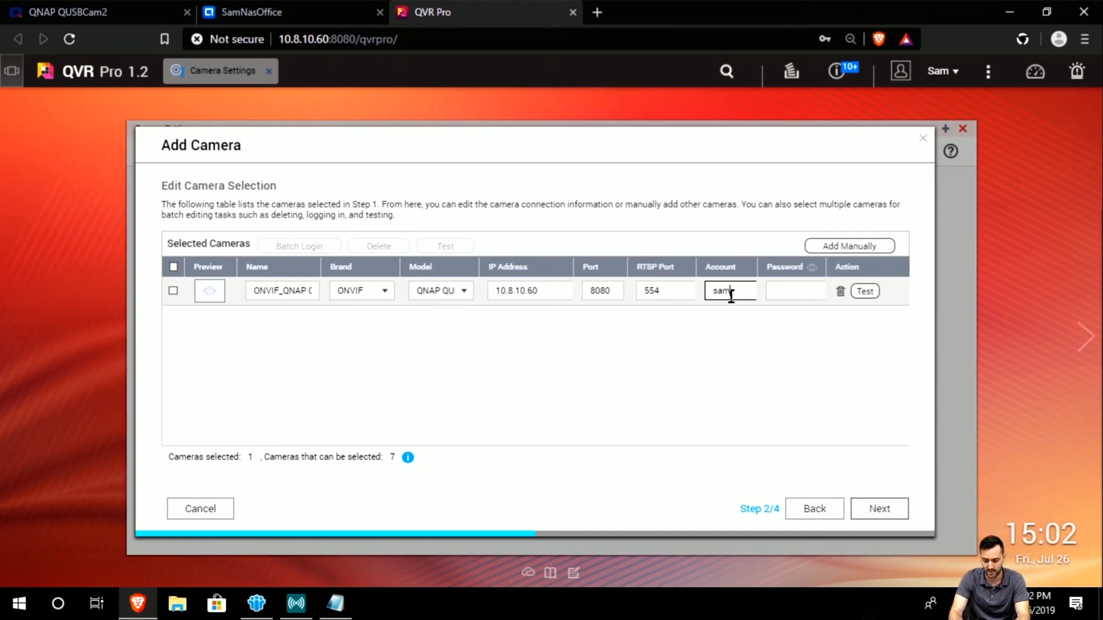
Enter the camera password, pass the connection test, tick the camera row, and choose Edit now.
key(Tab)
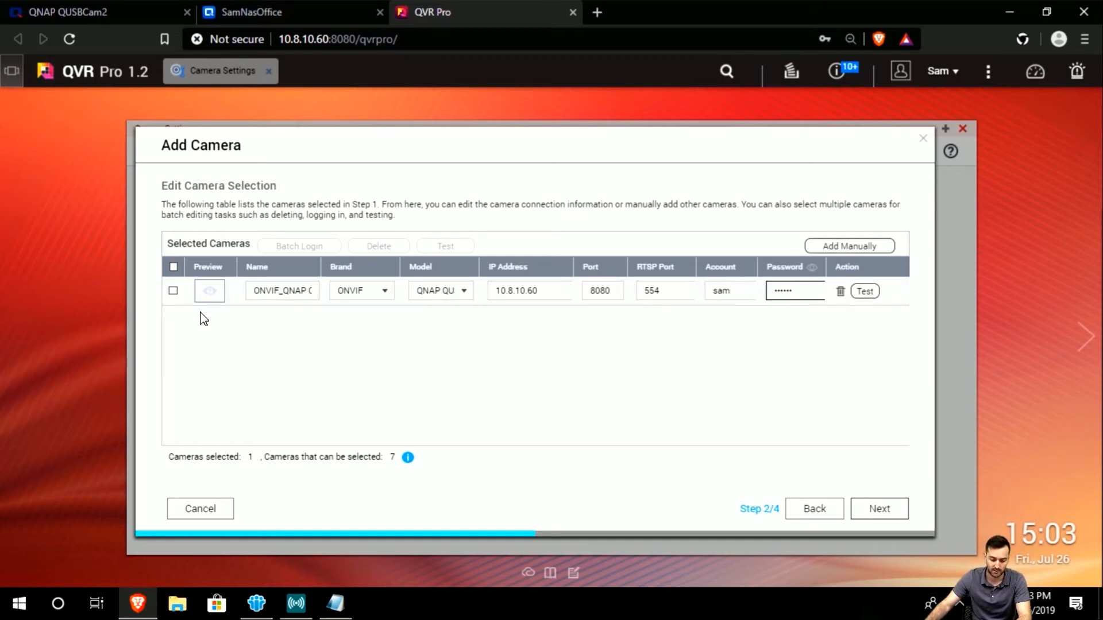
click(865, 291)
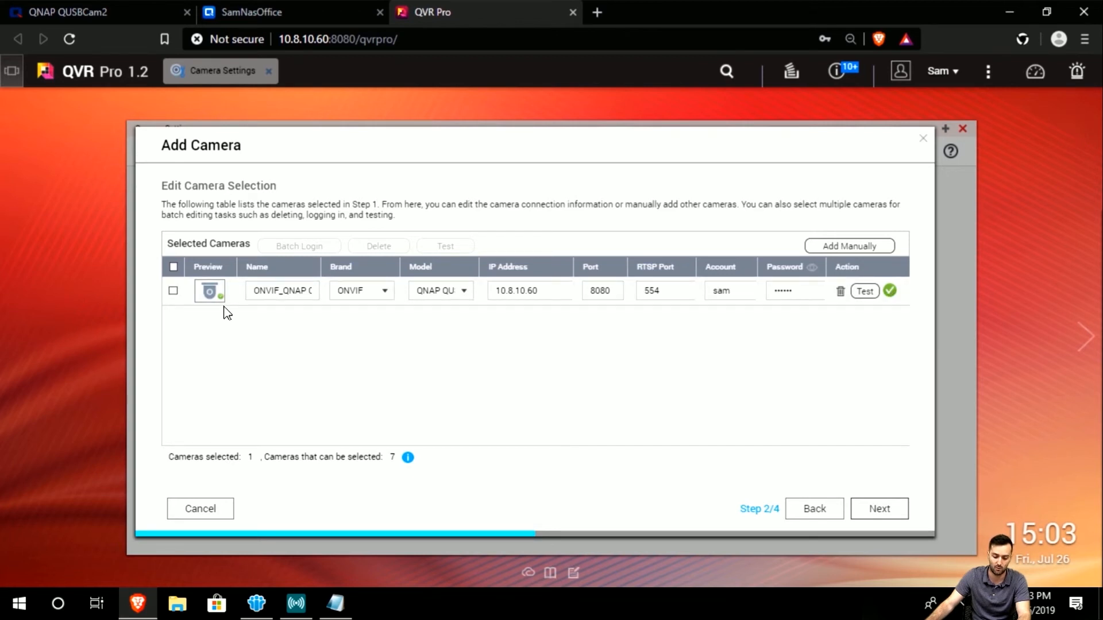
mouse_move(223, 305)
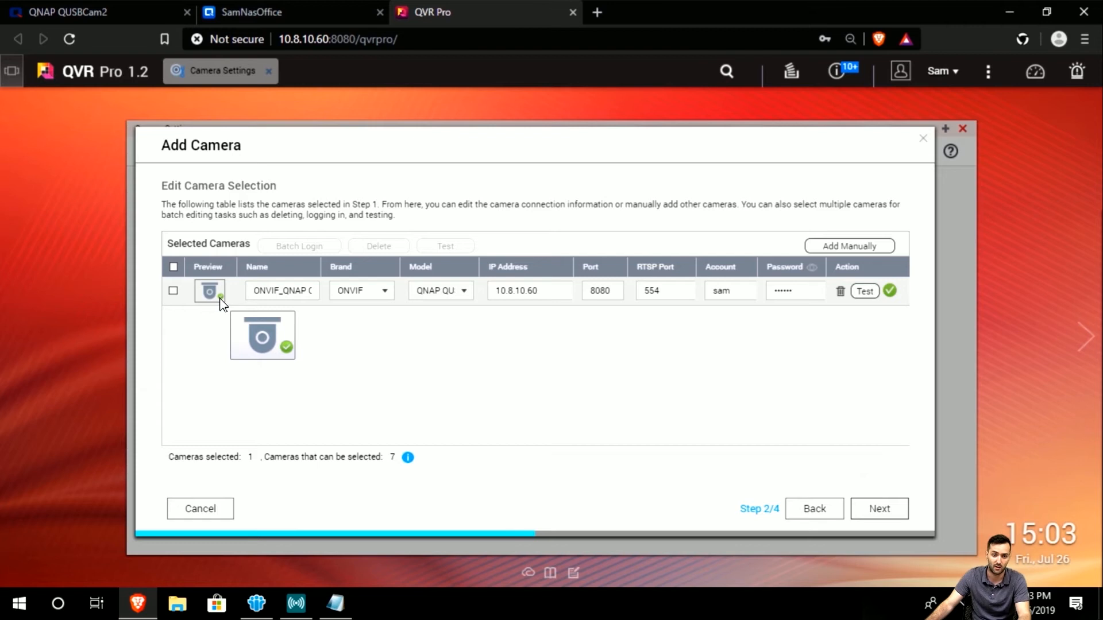
click(173, 291)
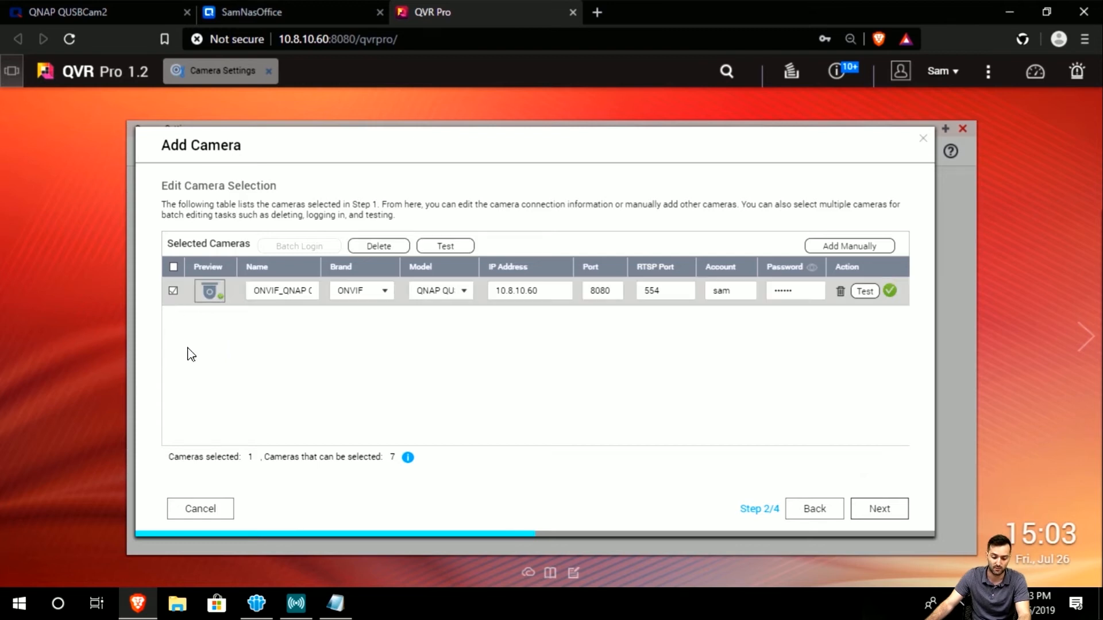
click(892, 513)
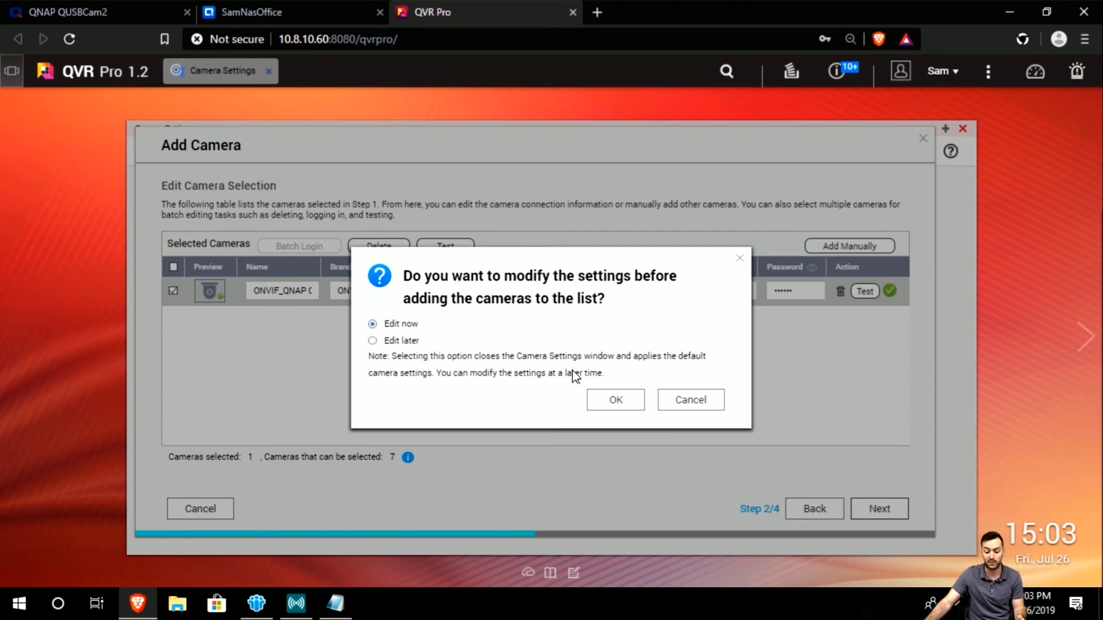
click(633, 407)
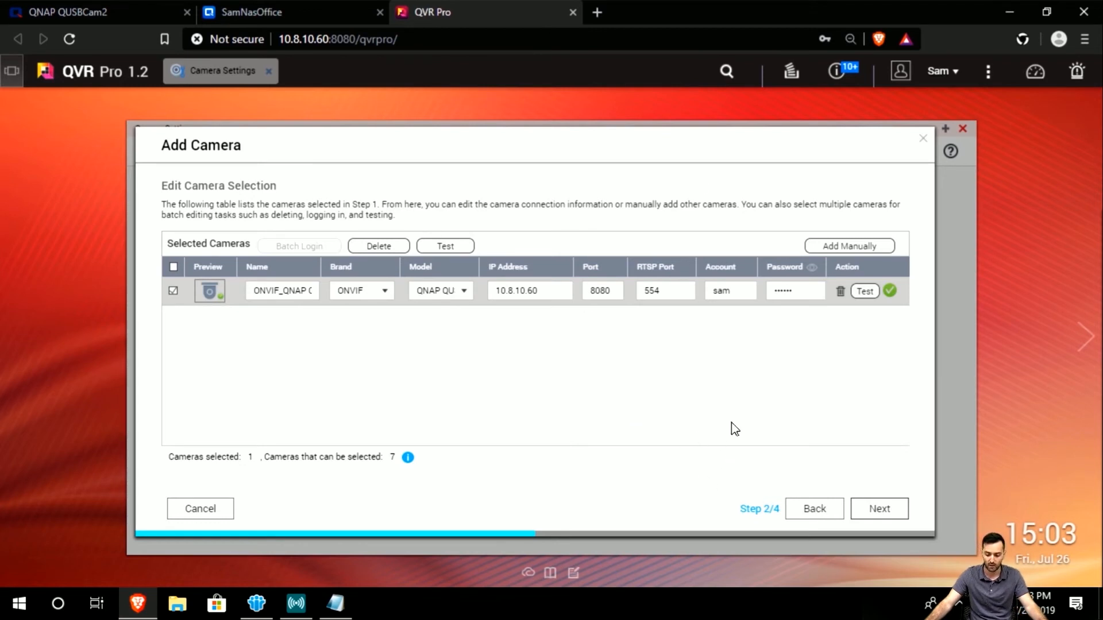
Dismiss the browser's save-password prompt, keep normal recording on Every day, and apply the camera settings.
click(880, 509)
drag(683, 145, 700, 145)
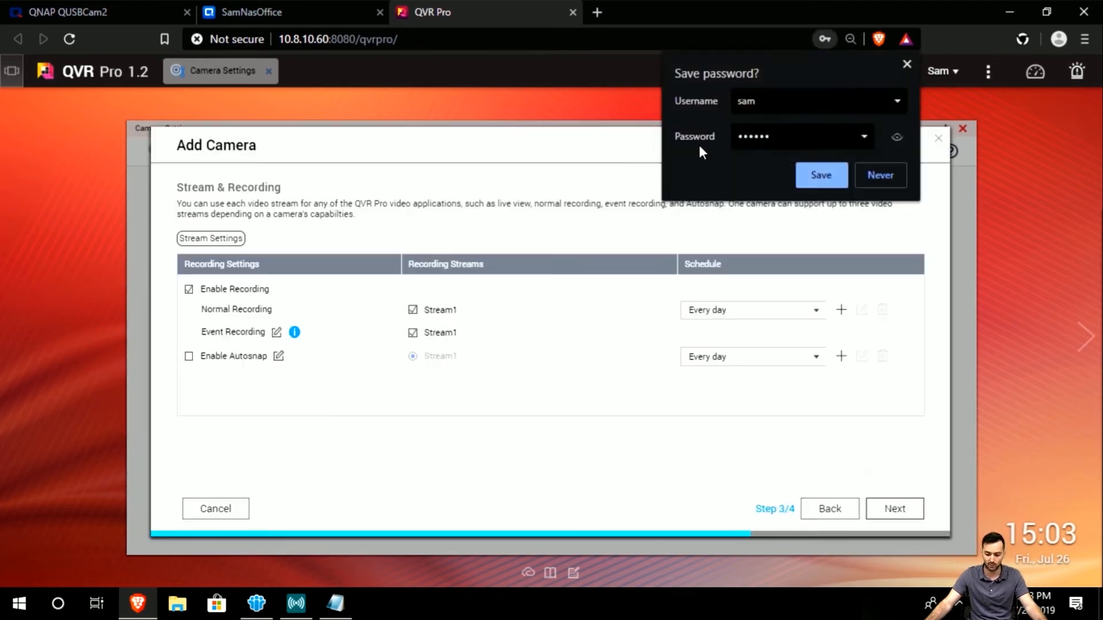
click(907, 64)
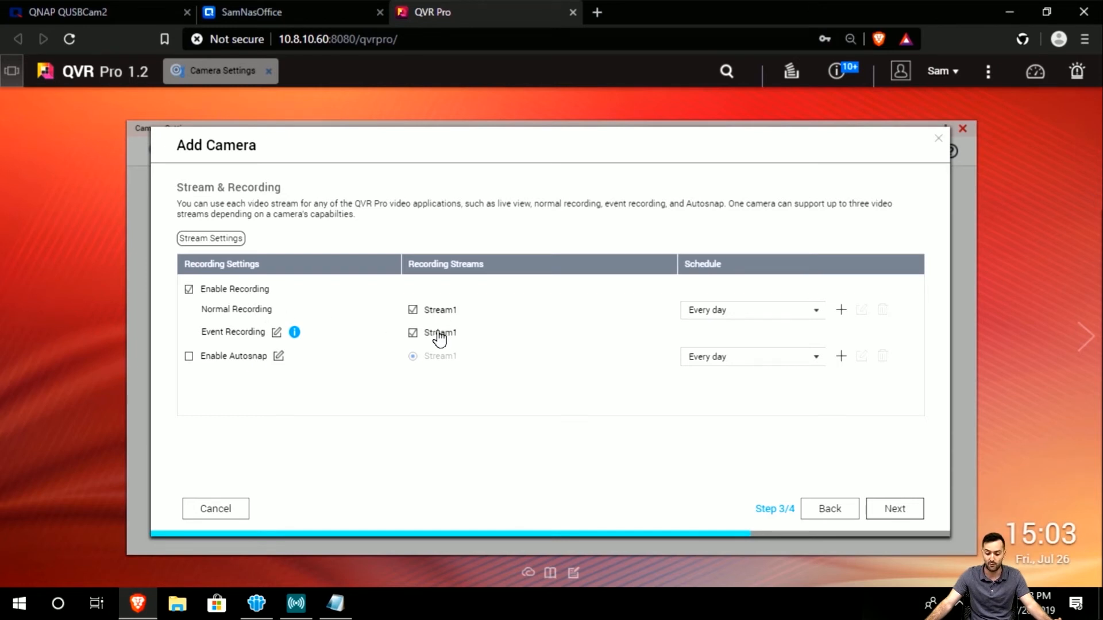
click(811, 316)
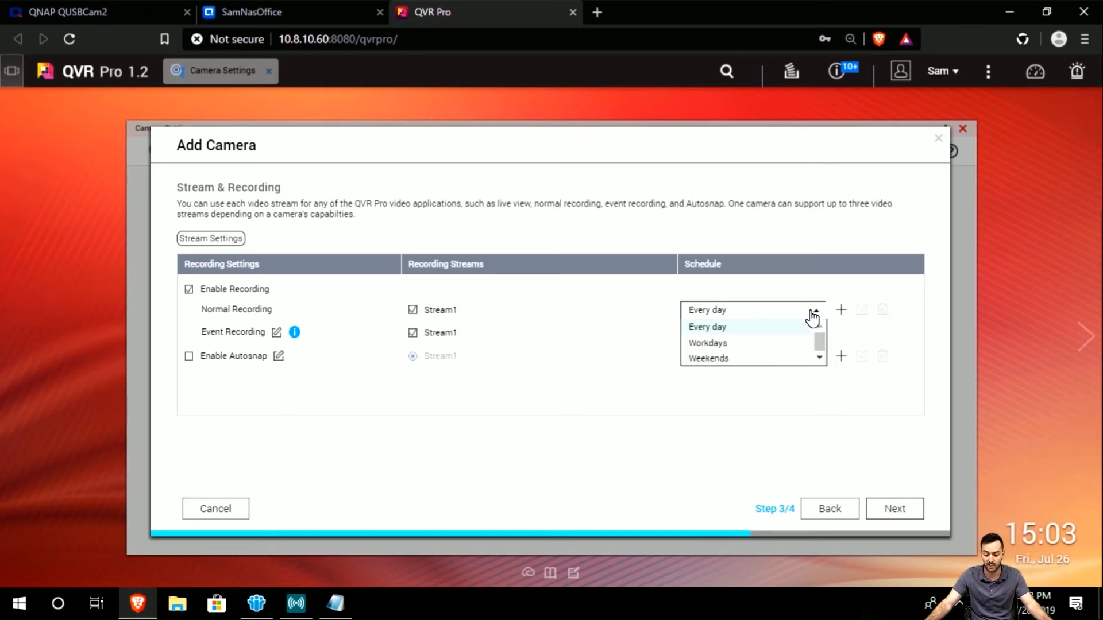
click(811, 315)
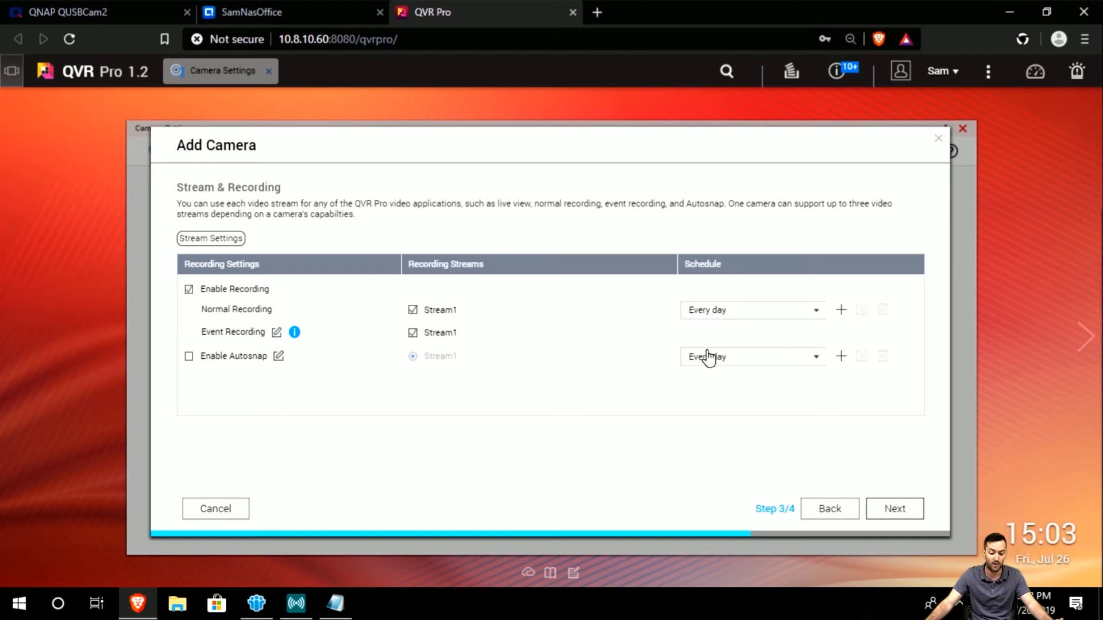
click(894, 510)
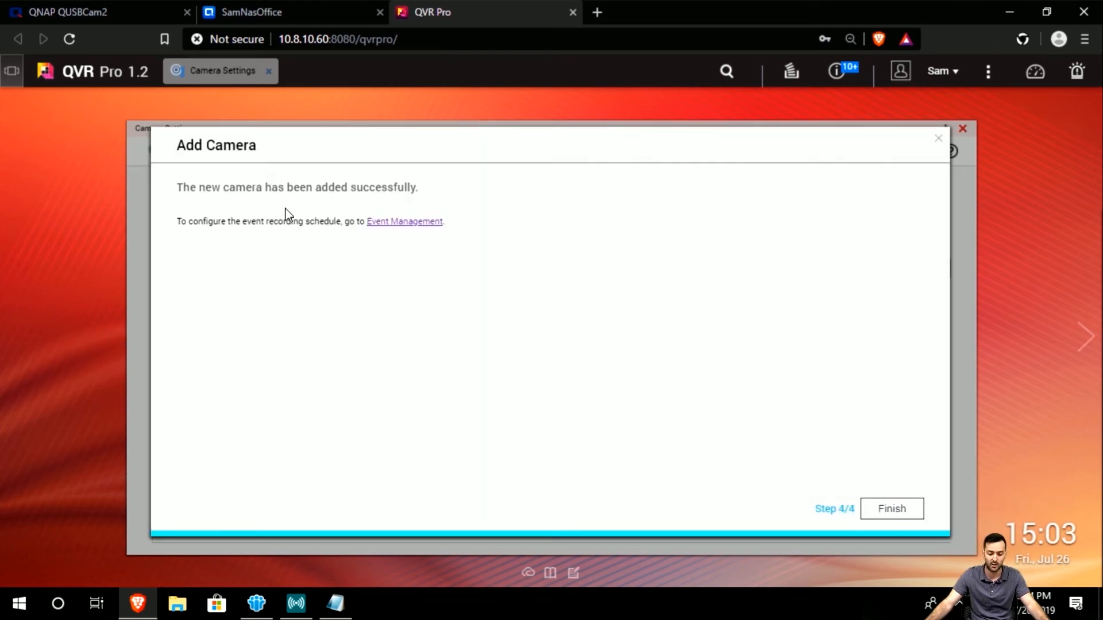
click(908, 511)
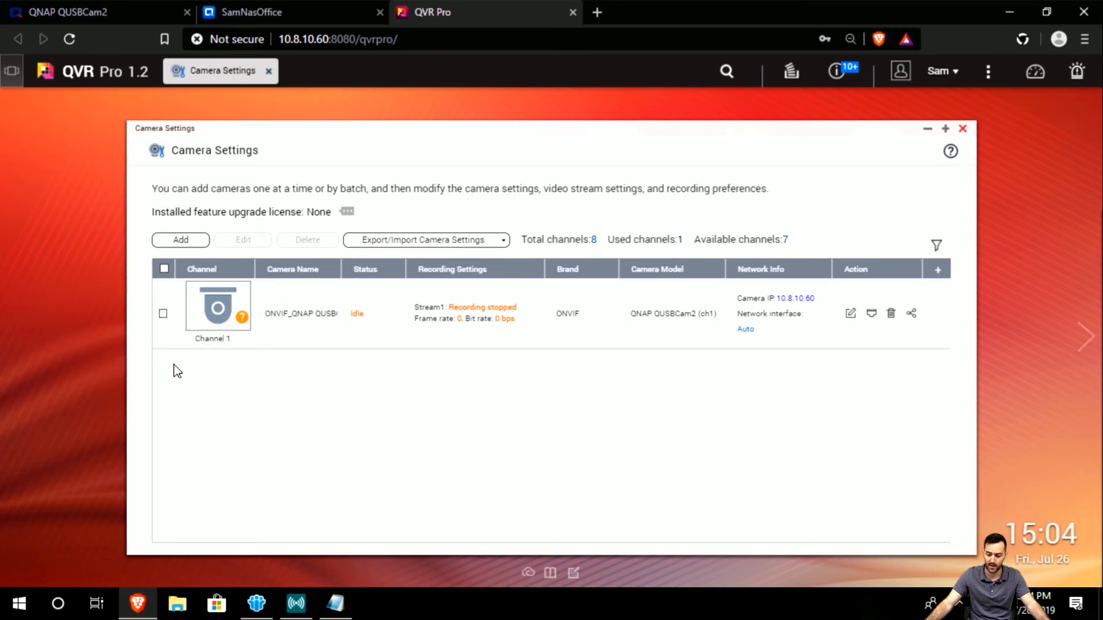
Check the live QUSBCam2 feed, confirm Channel 1 is Connected and recording, and close Camera Settings.
mouse_move(201, 307)
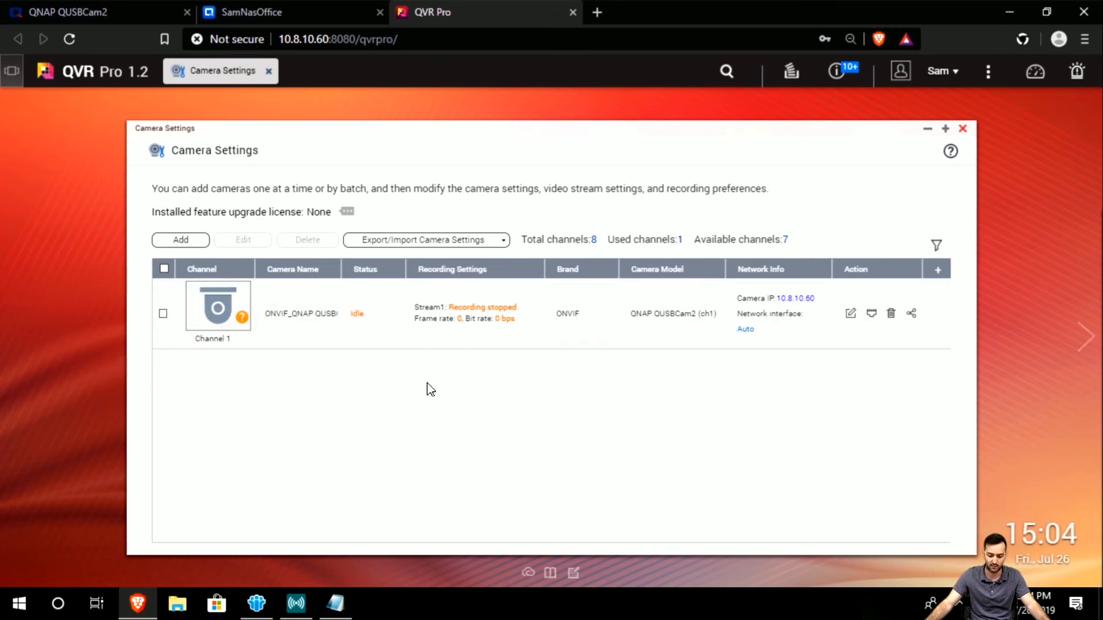
mouse_move(486, 325)
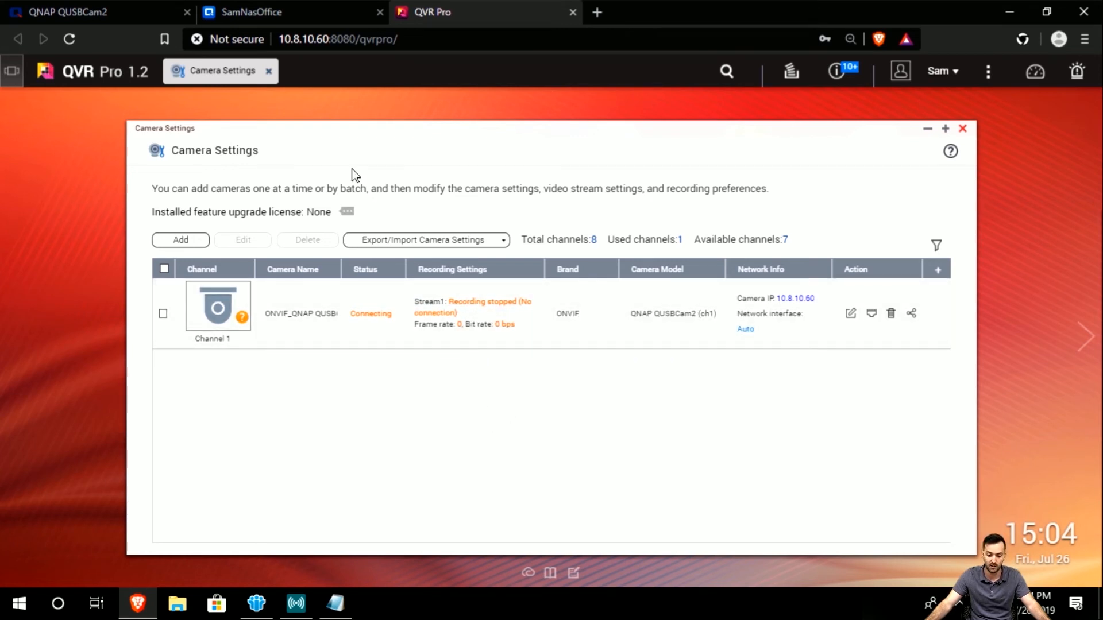
click(246, 16)
click(500, 311)
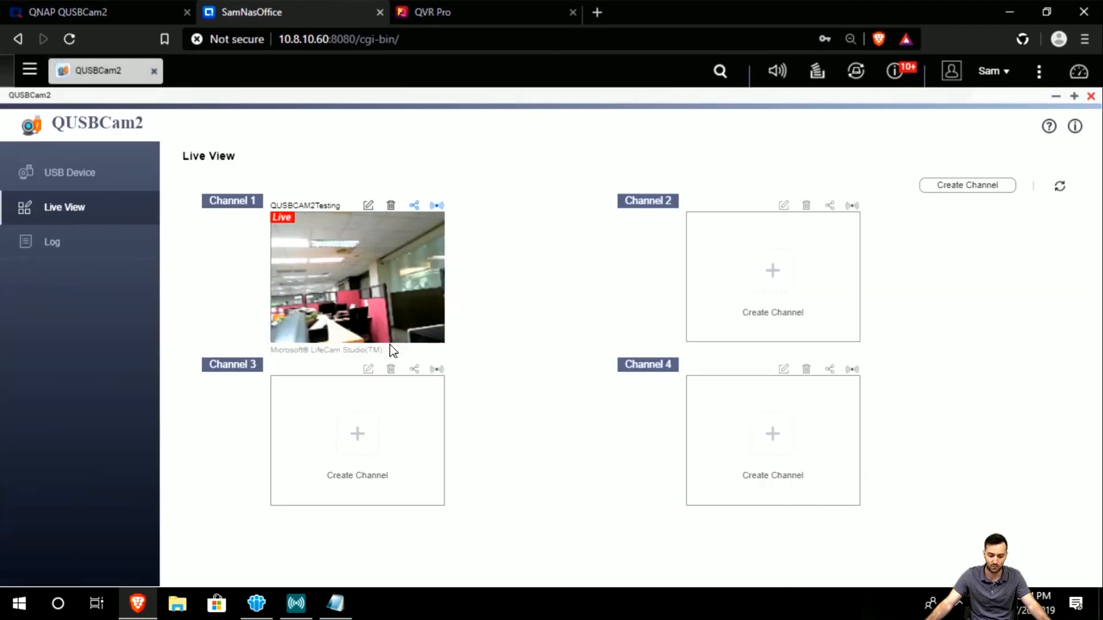
click(454, 13)
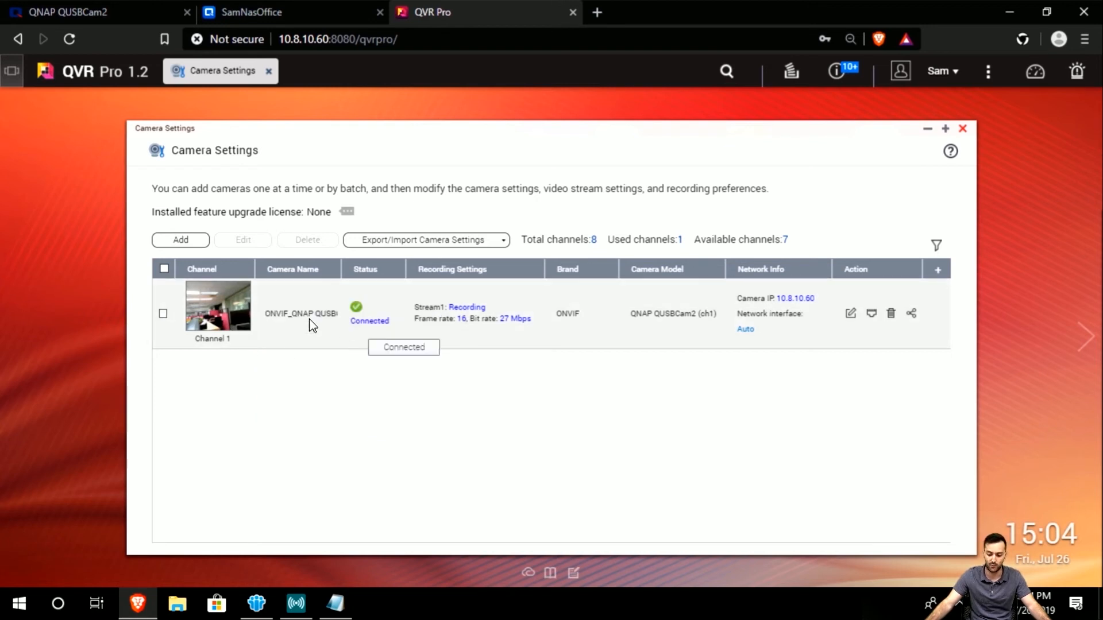
mouse_move(238, 314)
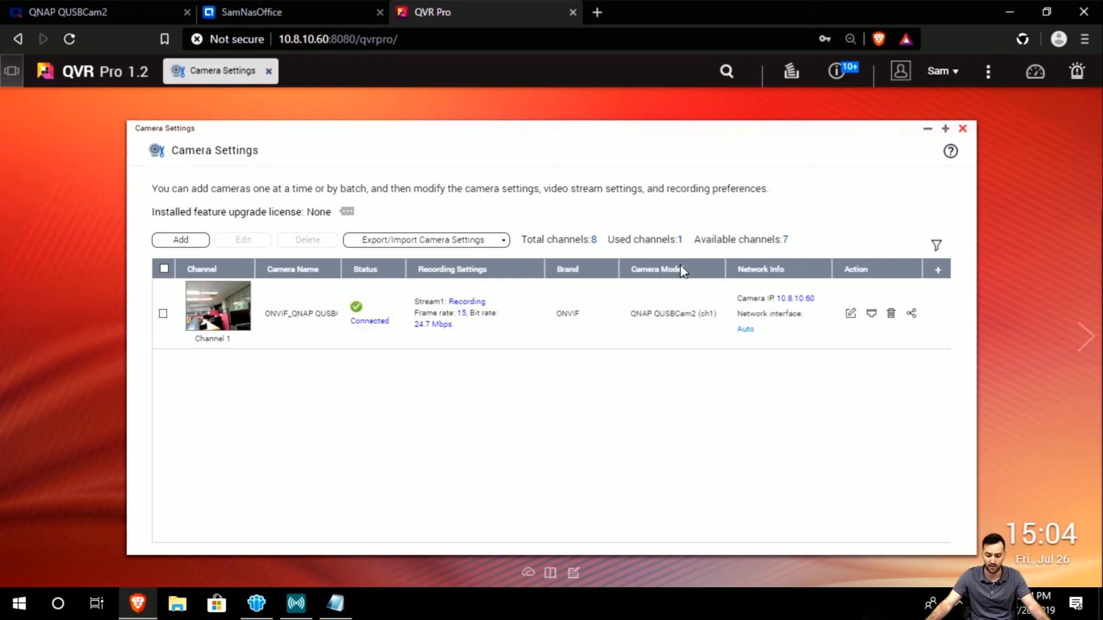
click(964, 130)
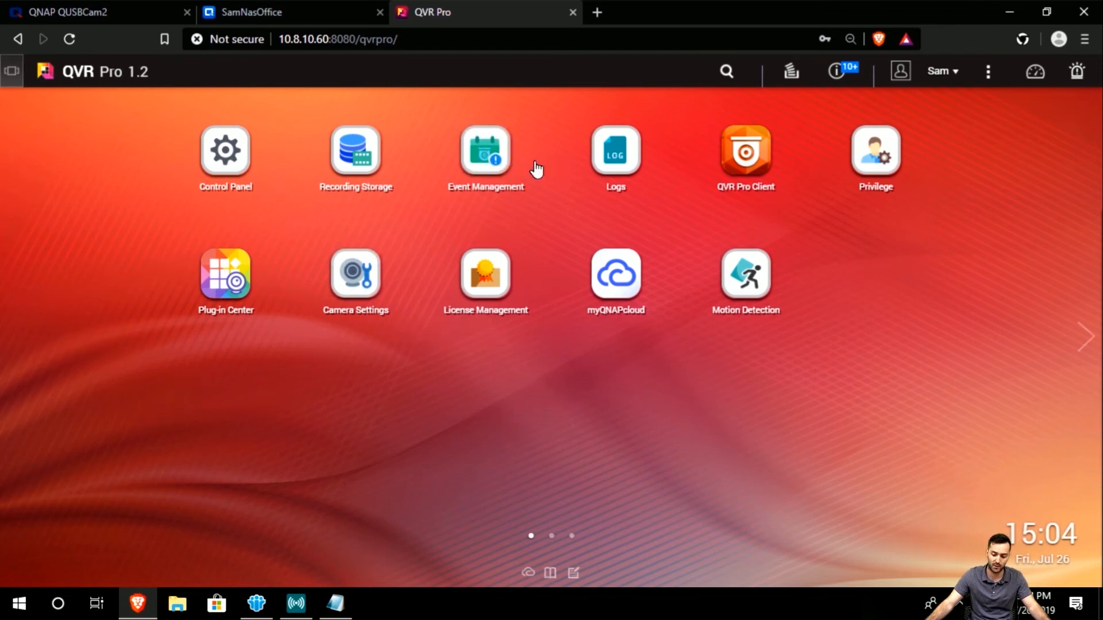
Open Event Management, start a new rule, and try Workdays and Weekends before returning to Every day.
click(496, 165)
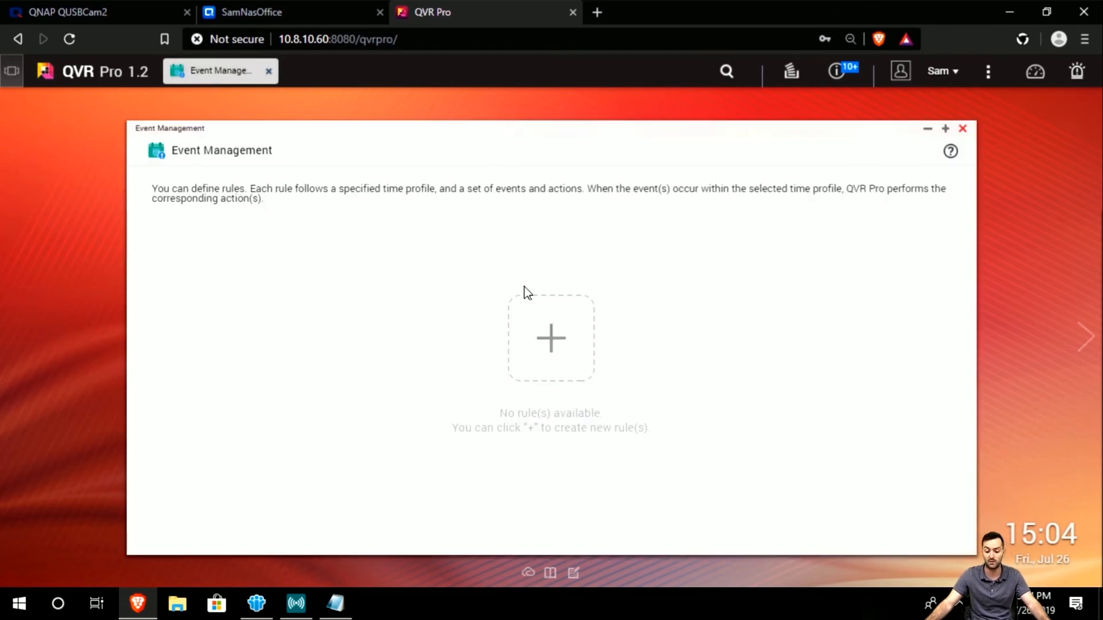
click(538, 358)
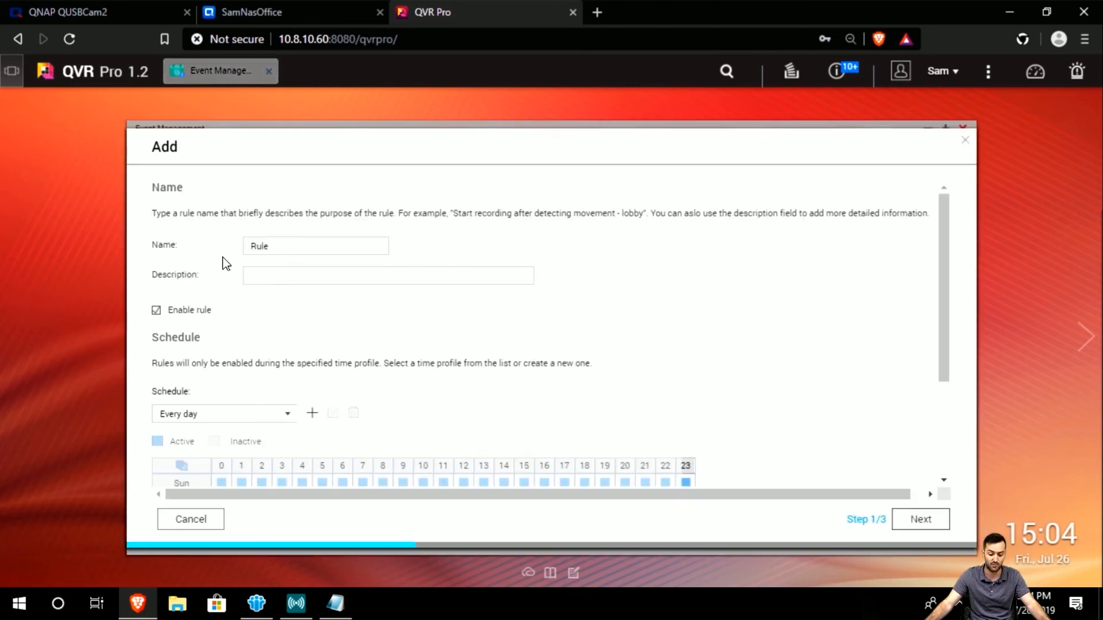
drag(310, 247, 225, 246)
scroll(304, 328, down, 3)
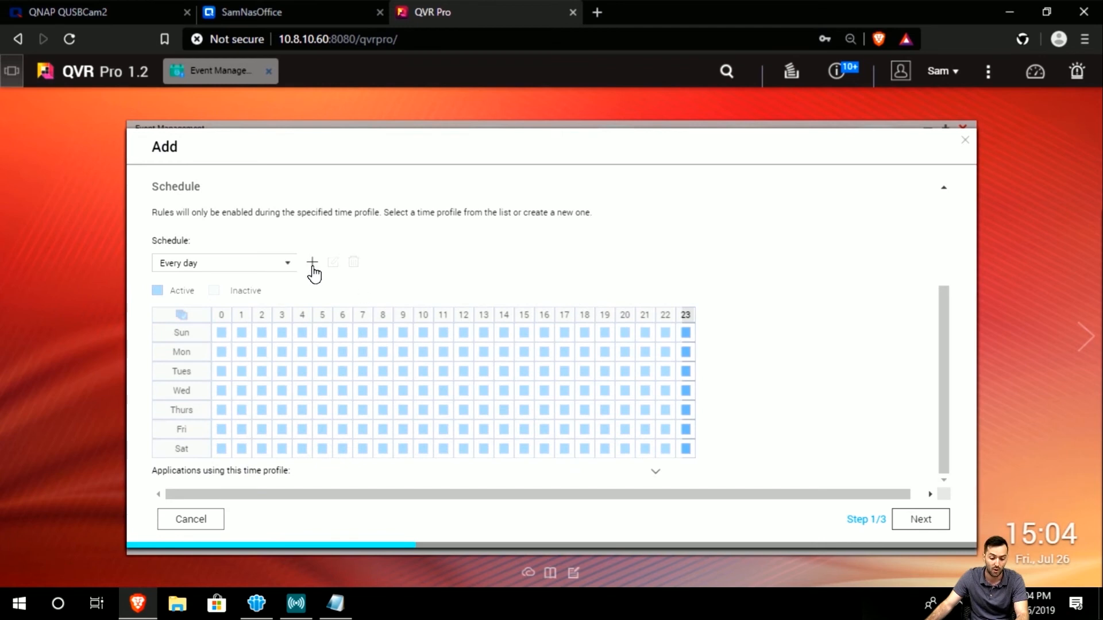
click(288, 263)
click(281, 296)
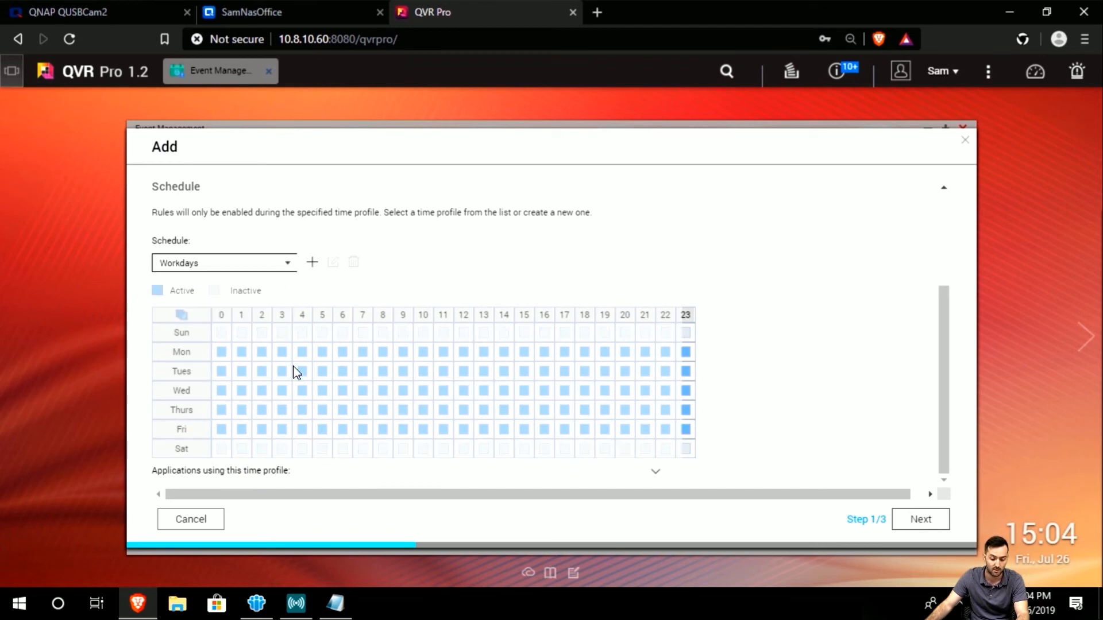
click(262, 265)
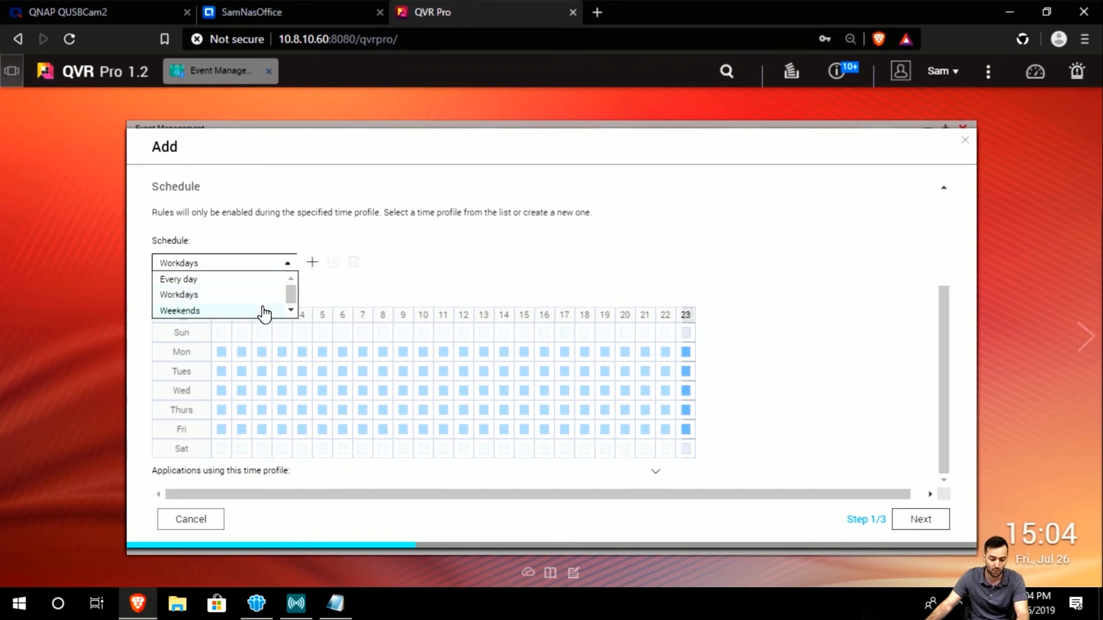
click(264, 313)
click(211, 265)
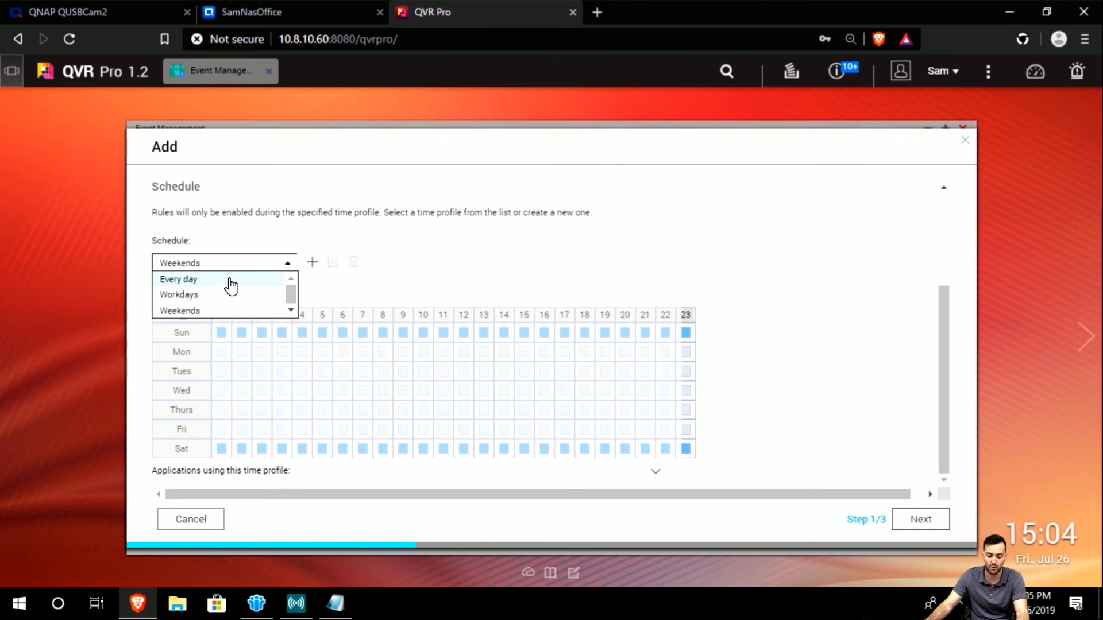
click(230, 281)
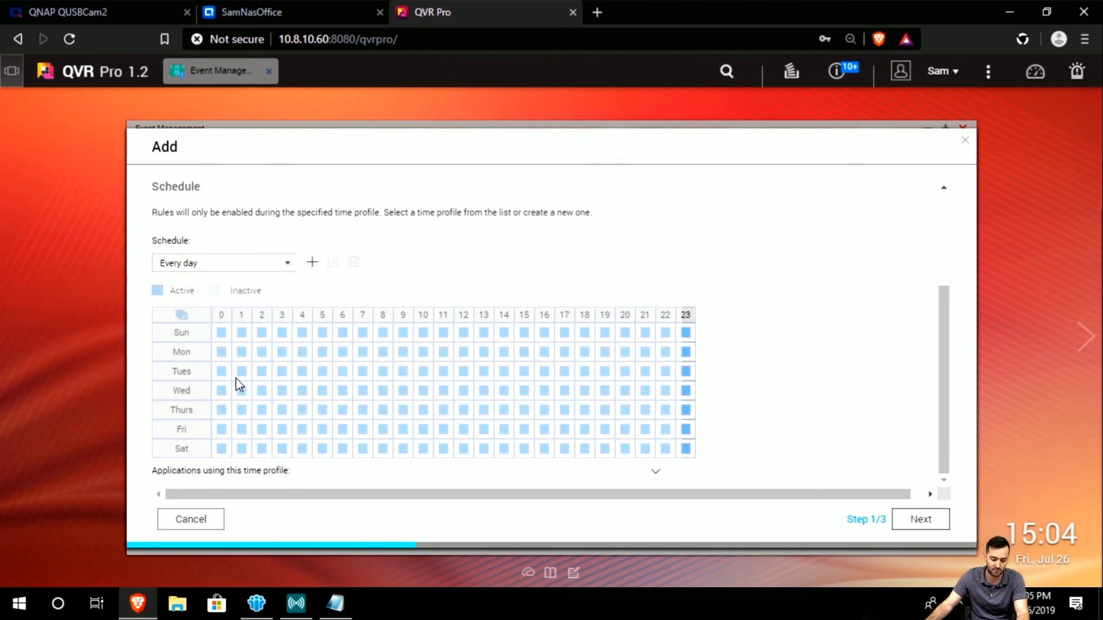
Discard a new time profile, cancel the event rule, and close Event Management.
scroll(214, 316, up, 3)
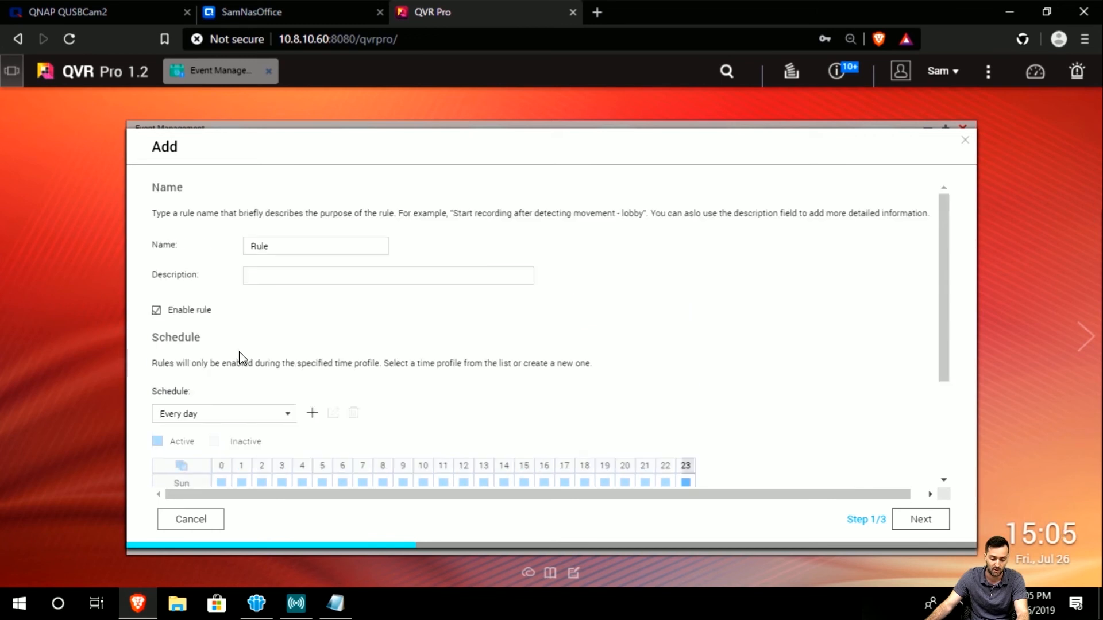
scroll(242, 357, down, 2)
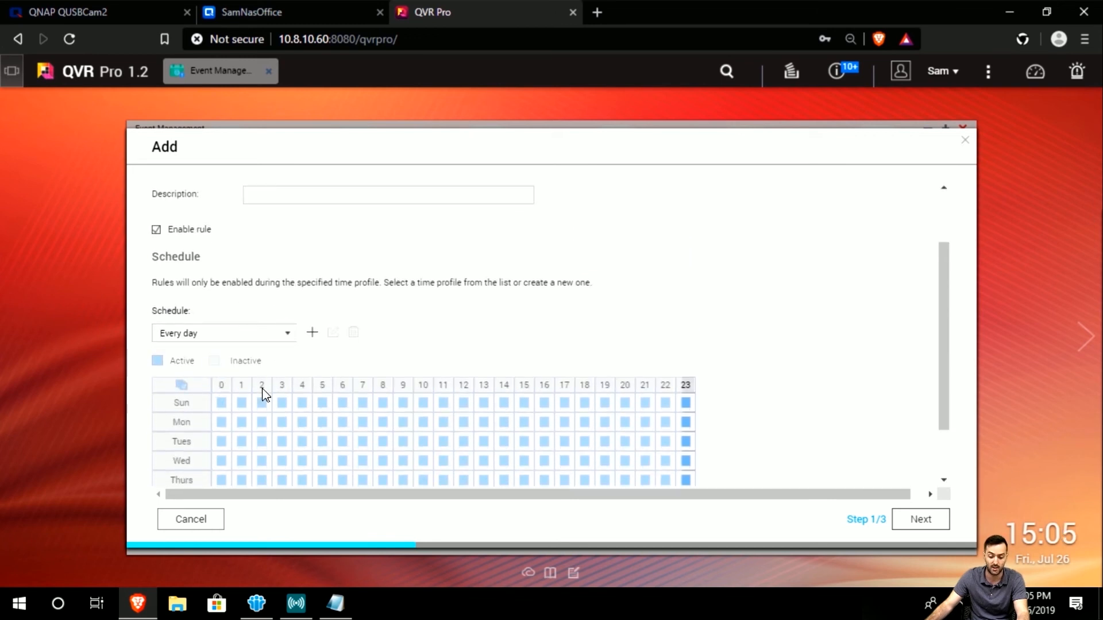
scroll(264, 389, down, 1)
scroll(266, 389, up, 2)
click(313, 343)
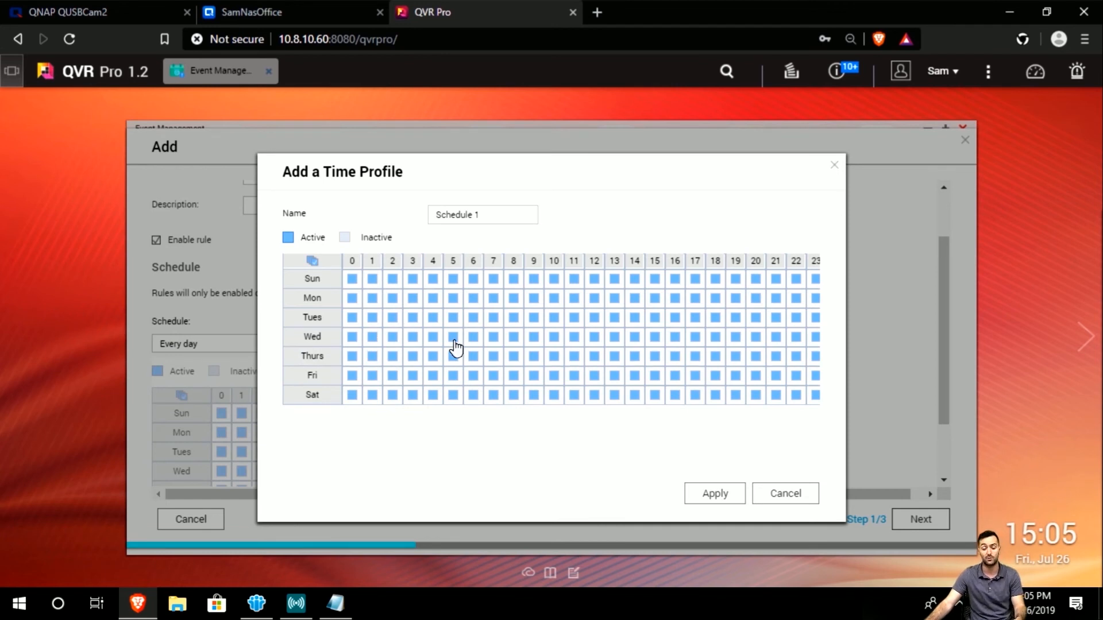
click(780, 495)
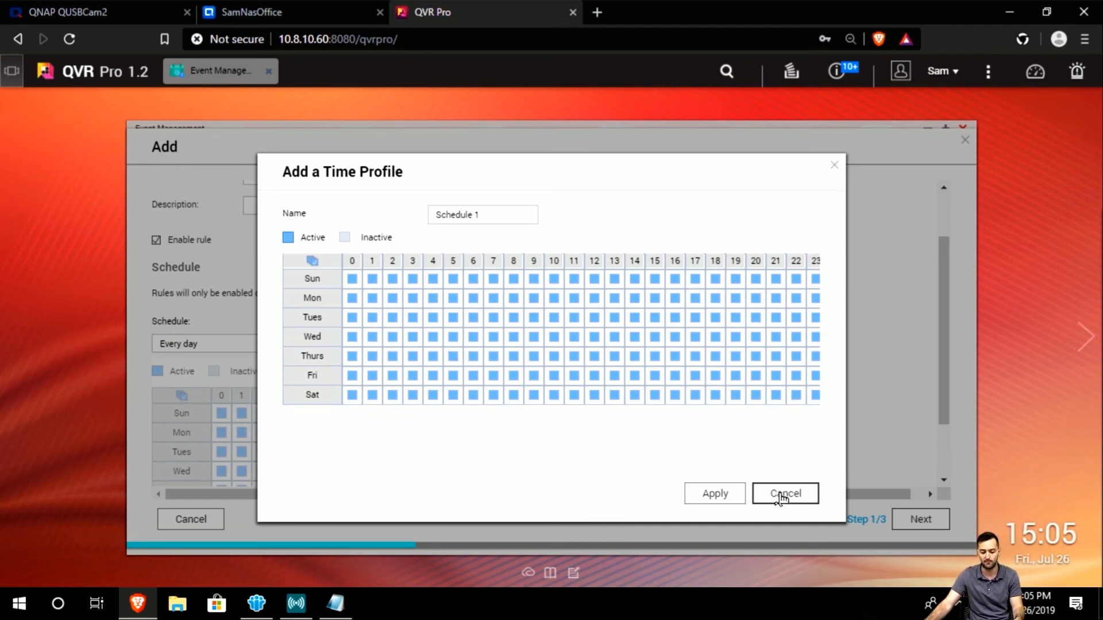
scroll(661, 354, down, 2)
scroll(402, 414, up, 3)
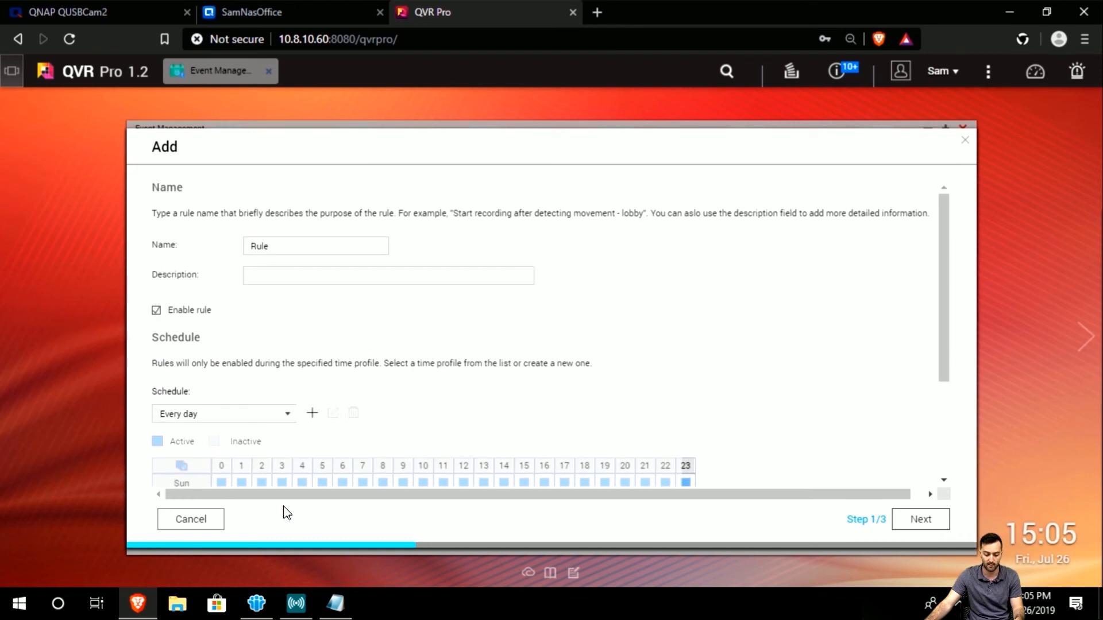
click(209, 520)
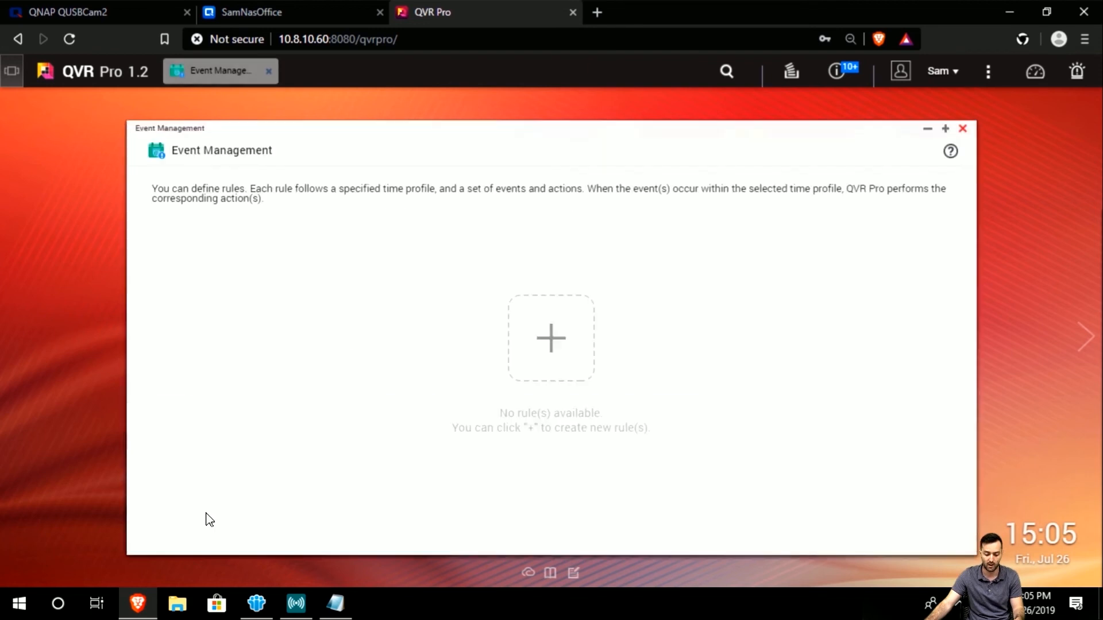
click(963, 130)
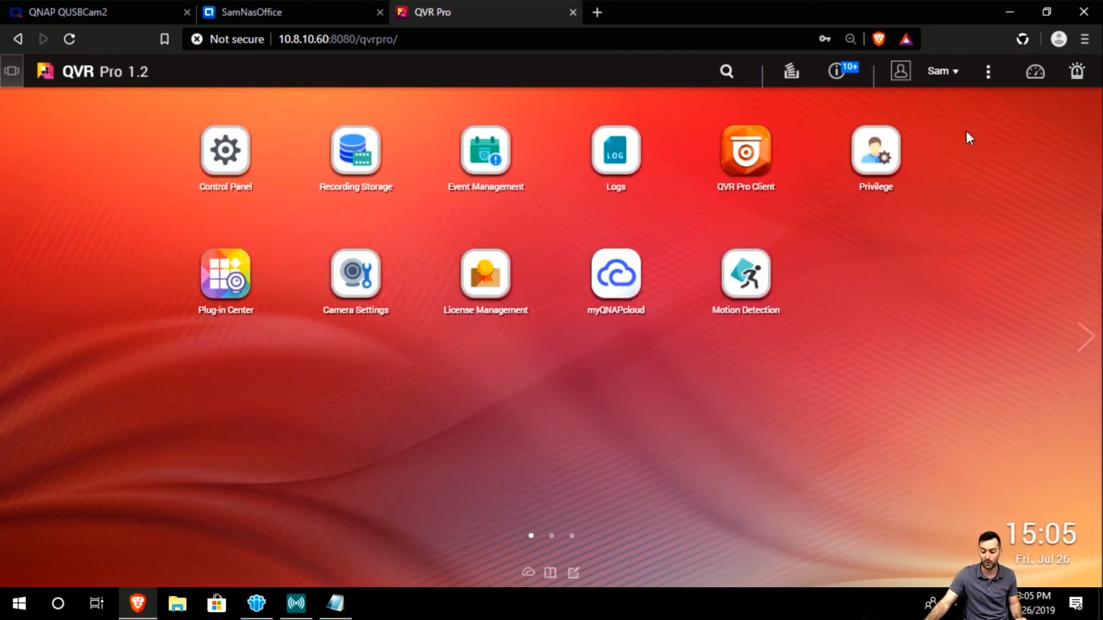
Launch QVR Pro Client and step through its three-page introduction to the main window.
click(747, 176)
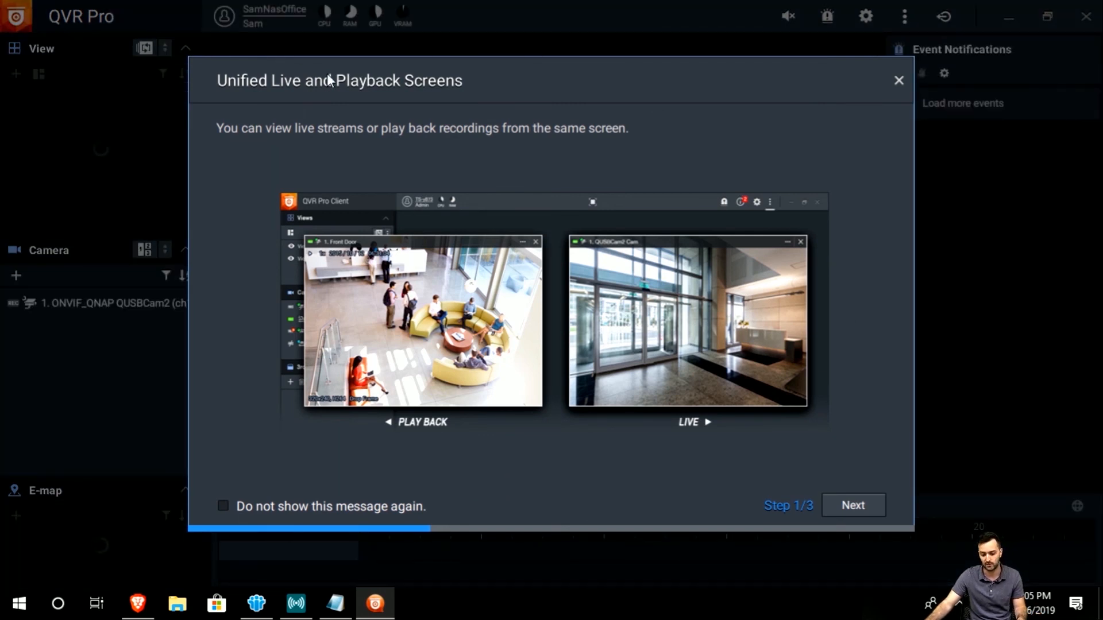
click(850, 500)
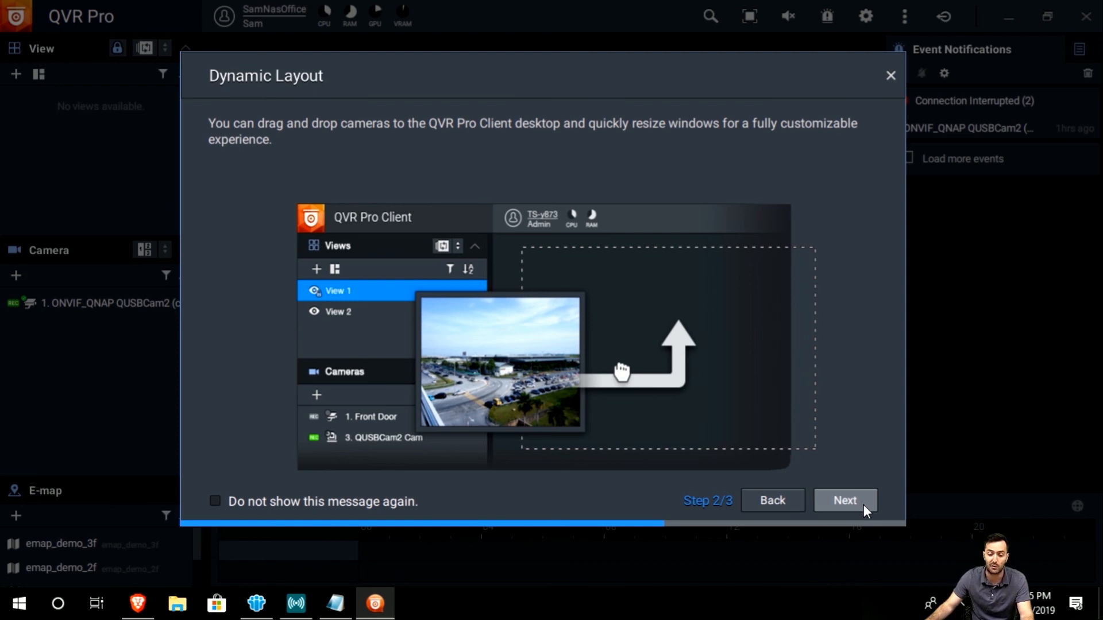
click(863, 504)
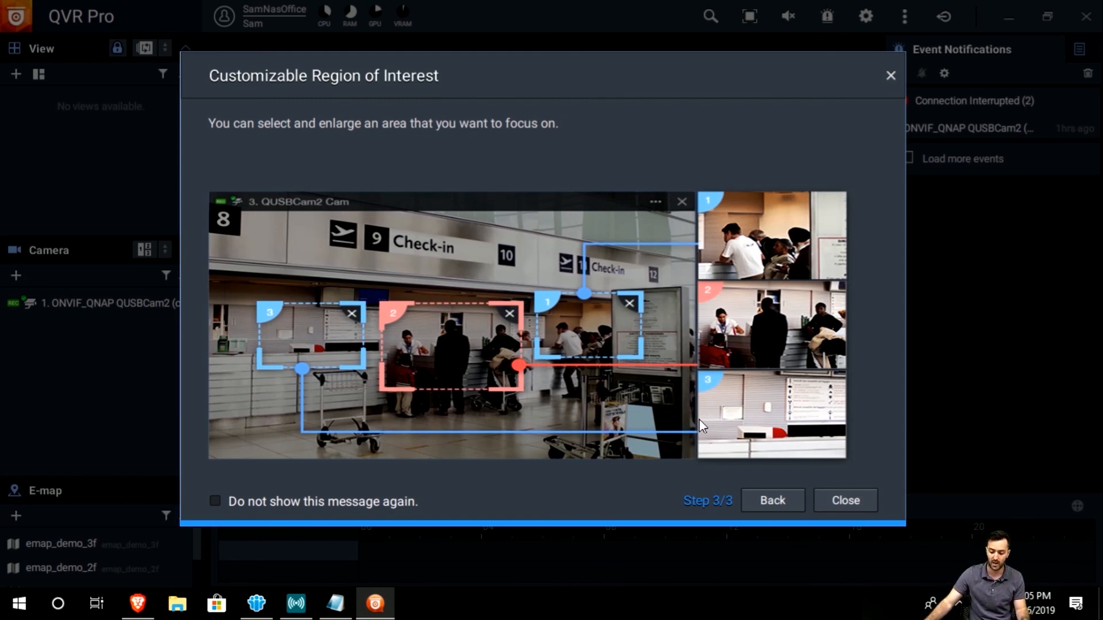
click(856, 500)
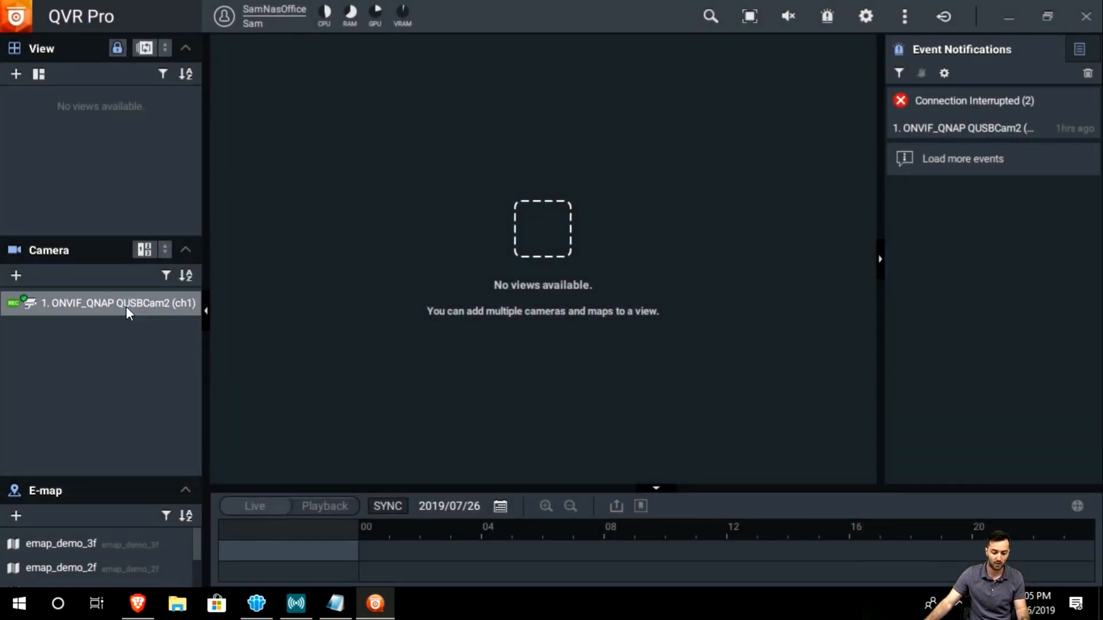
click(16, 278)
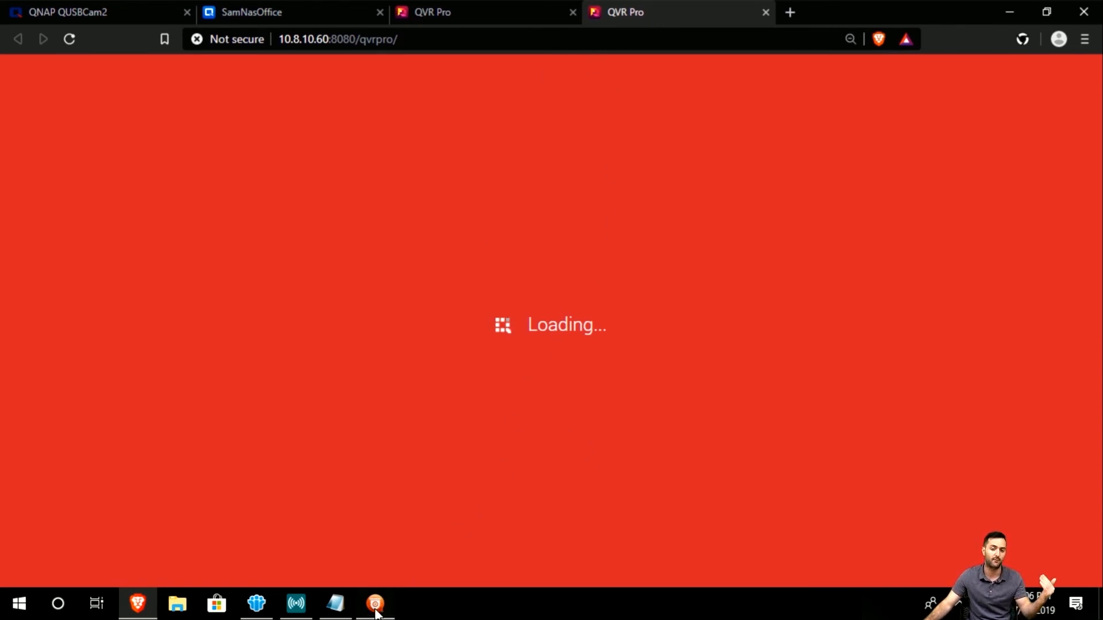
mouse_move(376, 610)
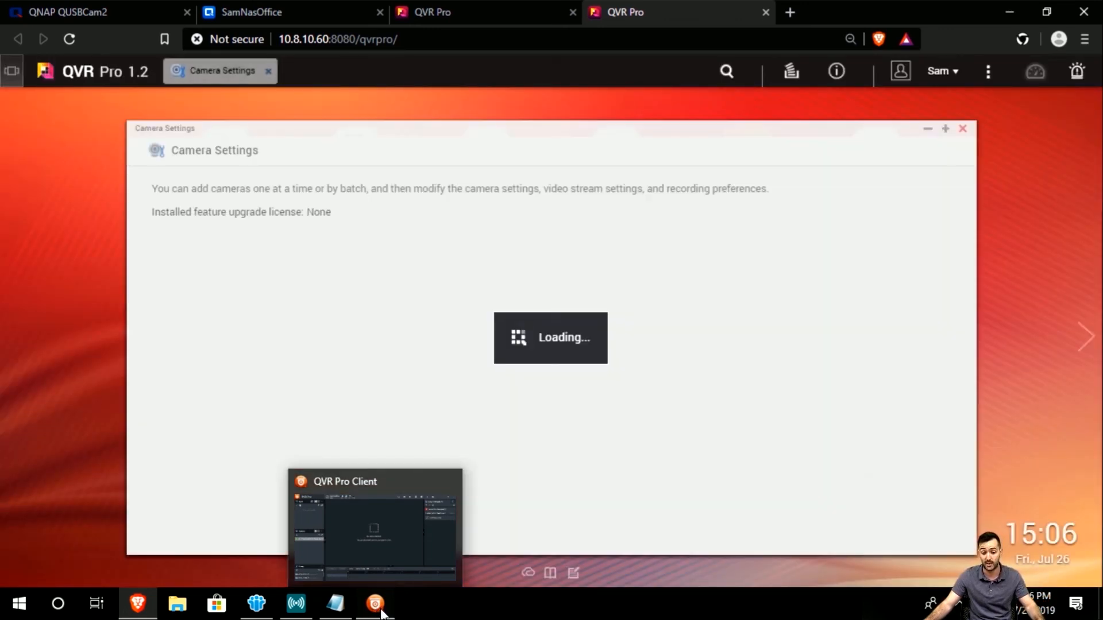
click(376, 606)
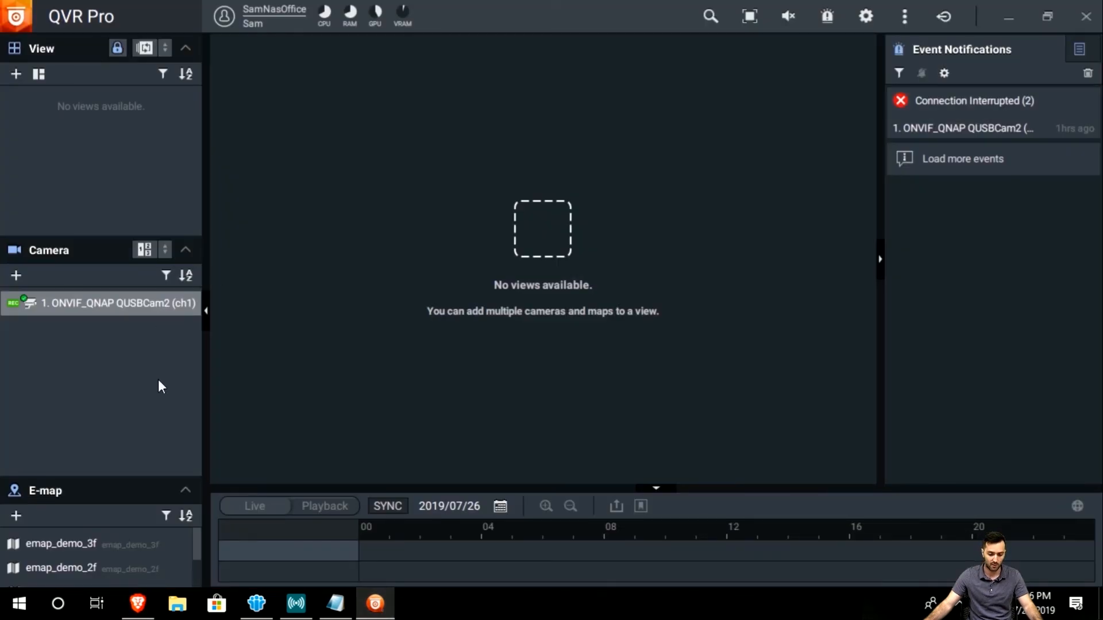
Fill a 2x2 grid with four QUSBCam2 tiles and clear the Connection Interrupted notifications.
drag(141, 300, 314, 309)
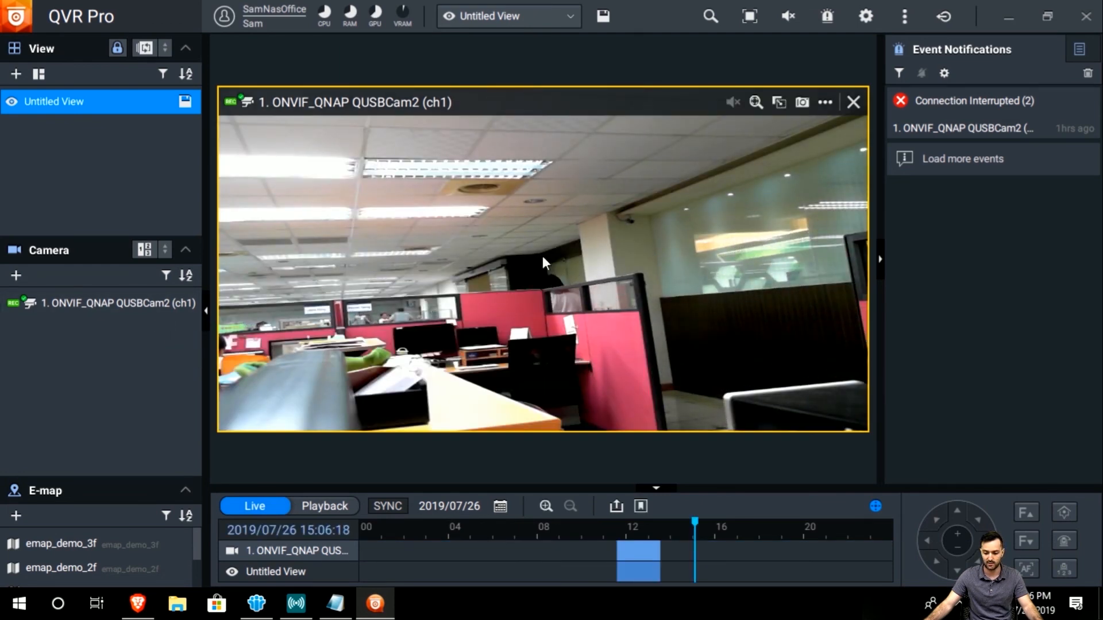
mouse_move(976, 102)
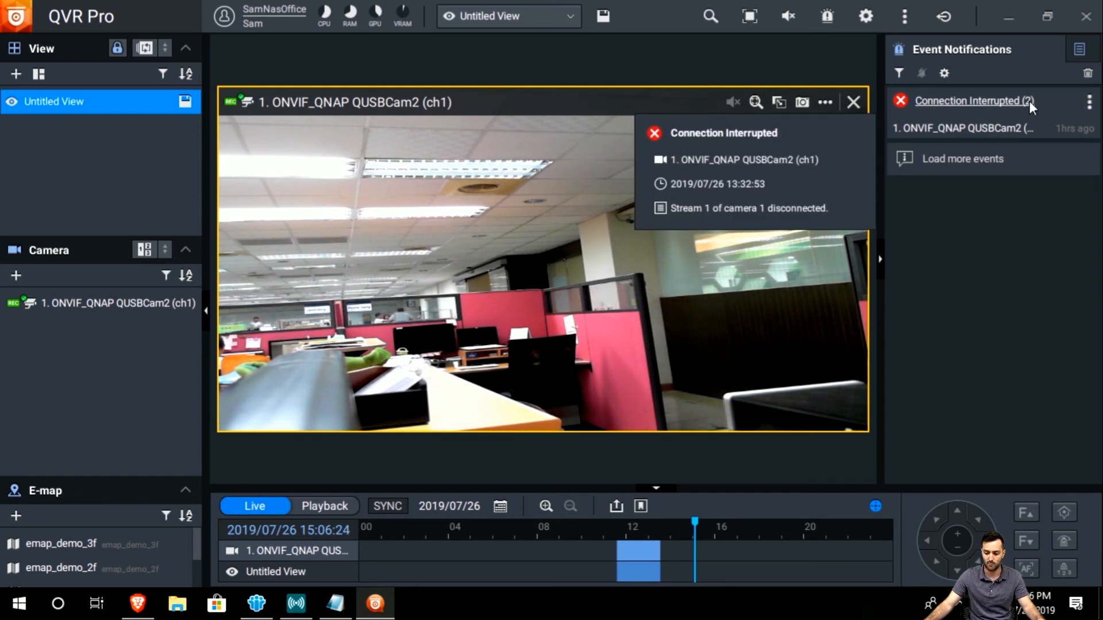
click(1082, 78)
drag(144, 309, 360, 459)
drag(130, 304, 660, 305)
drag(102, 306, 597, 149)
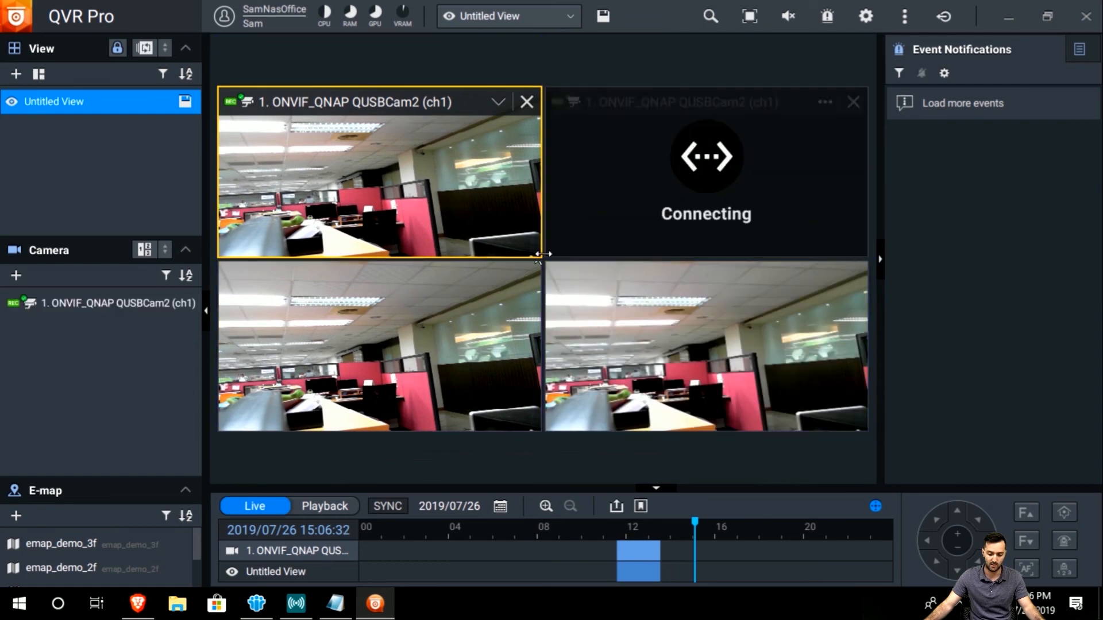
Enlarge the top-left tile, digitally zoom the image in and back out, then close it.
double_click(387, 179)
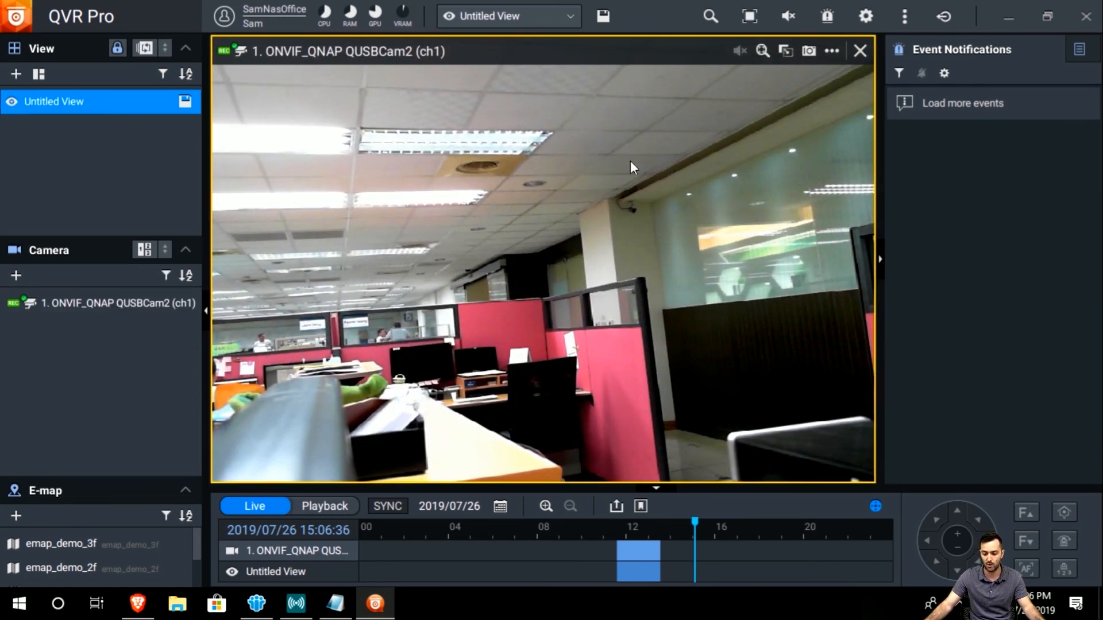
click(762, 51)
drag(760, 87, 821, 88)
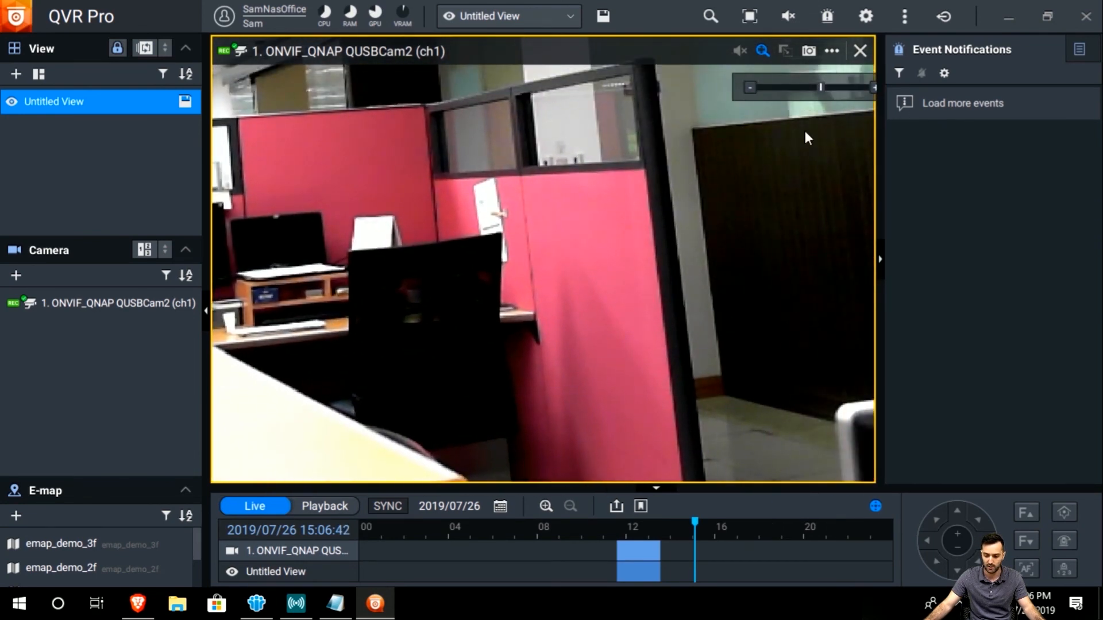
drag(819, 88, 760, 88)
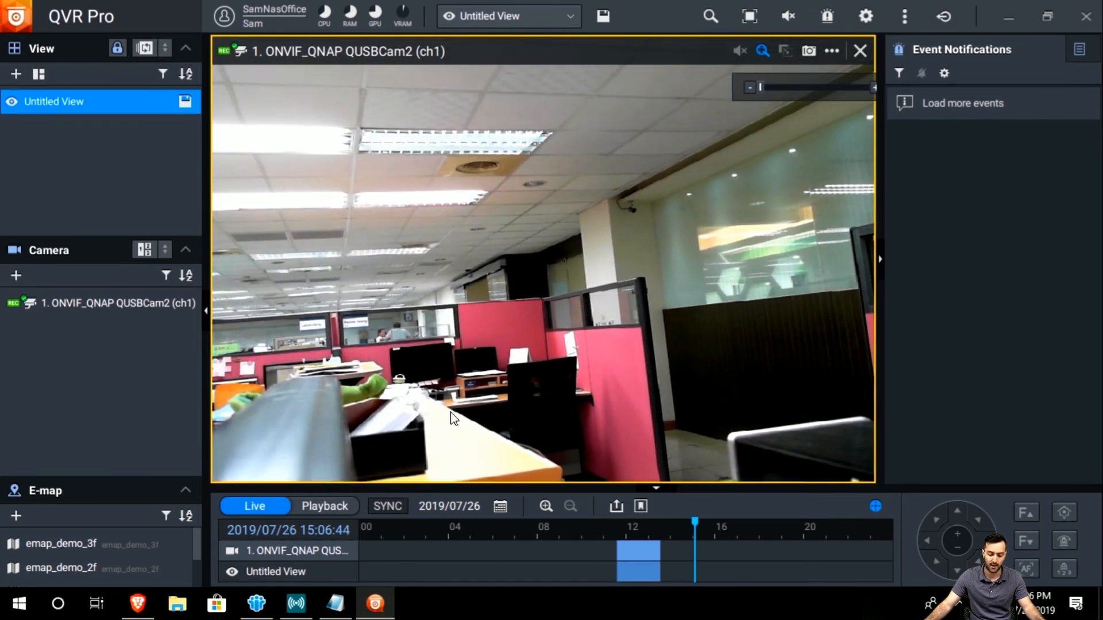
mouse_move(172, 301)
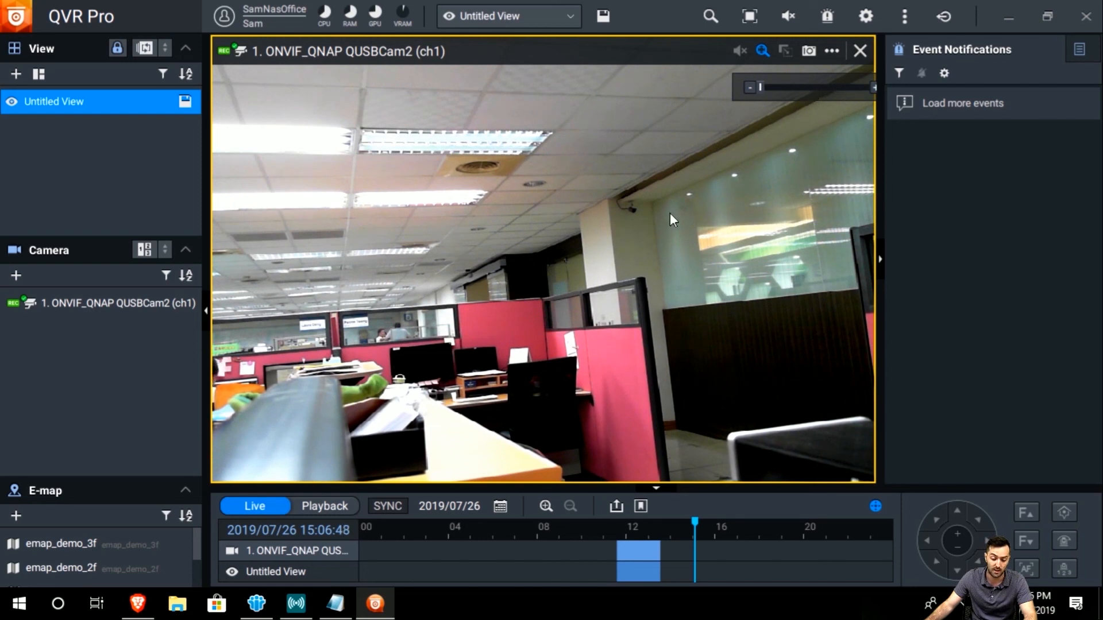
scroll(603, 273, up, 1)
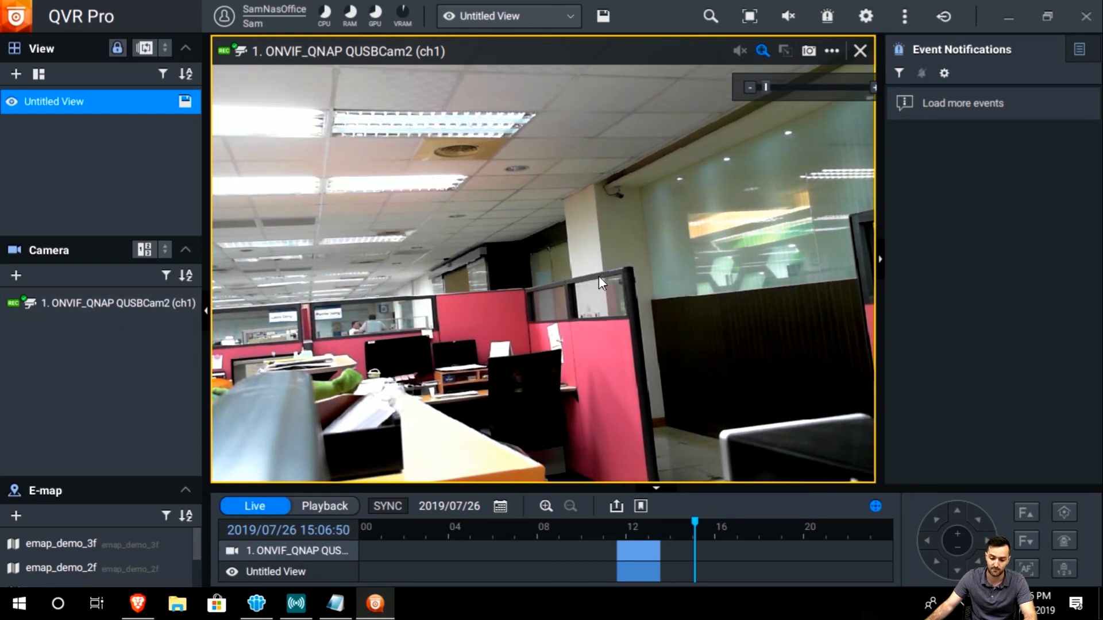
click(860, 51)
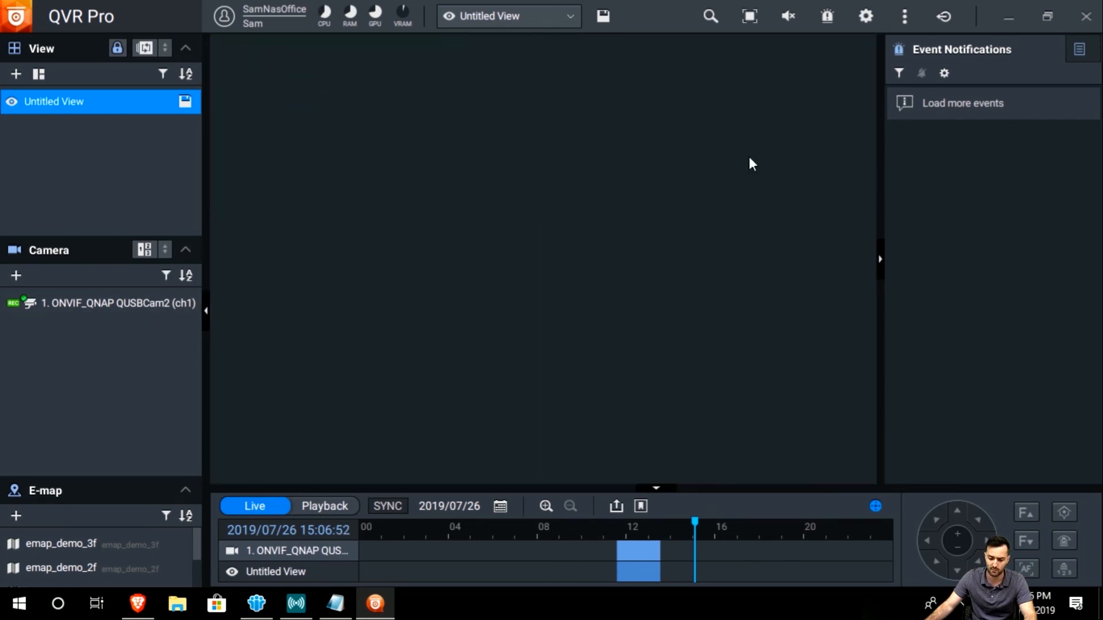
Refill the top-left tile with the camera, switch the lower-left tile to Playback, and reselect the other tiles.
drag(75, 292, 356, 184)
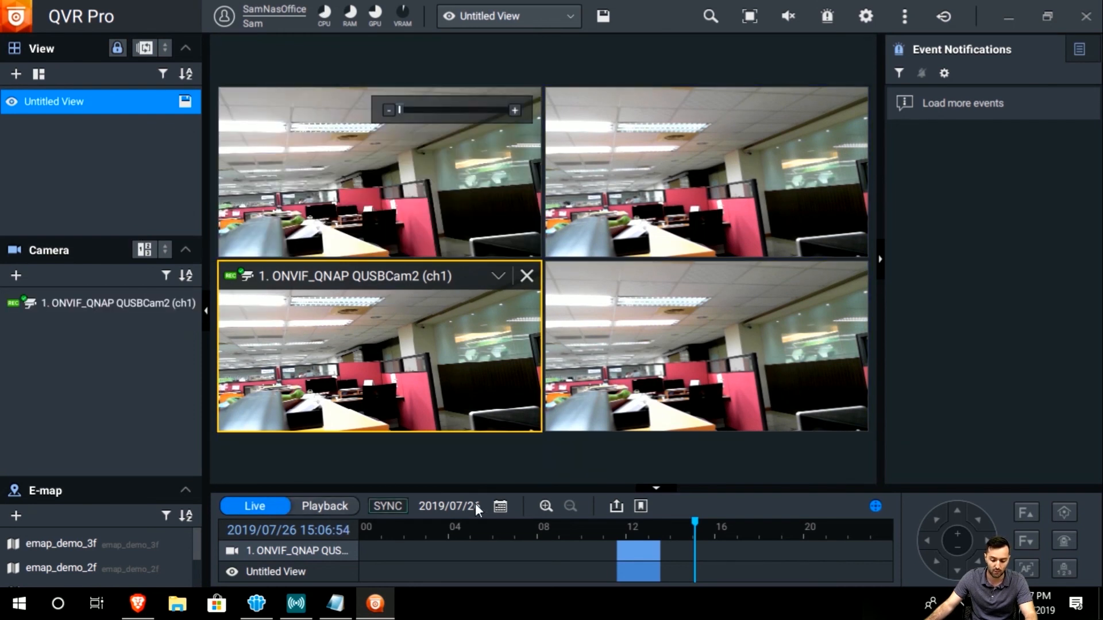
click(272, 508)
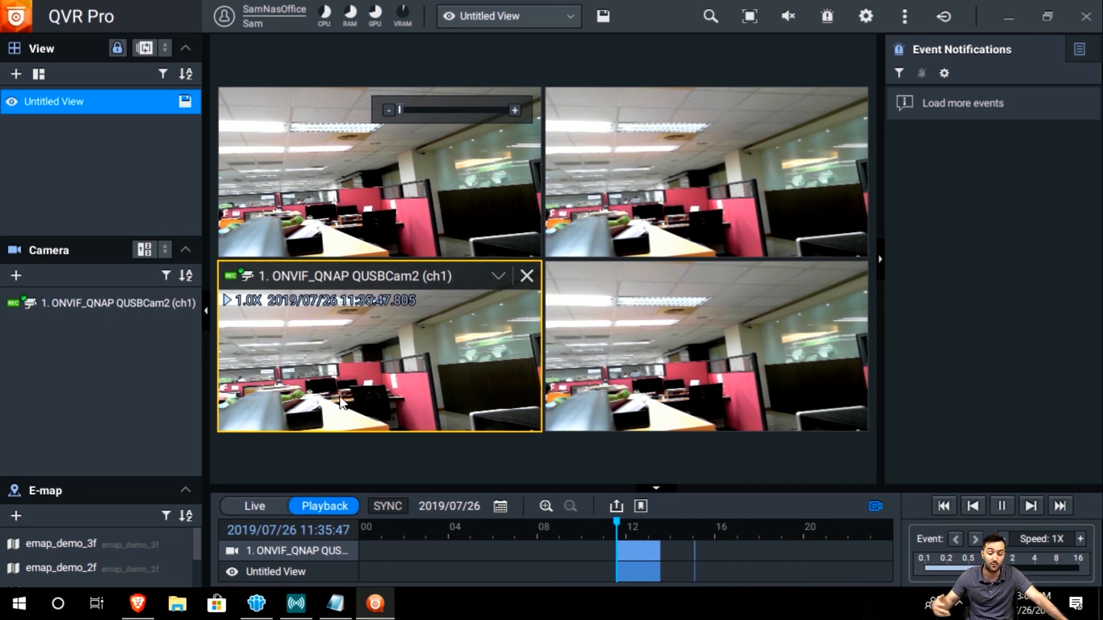
click(463, 192)
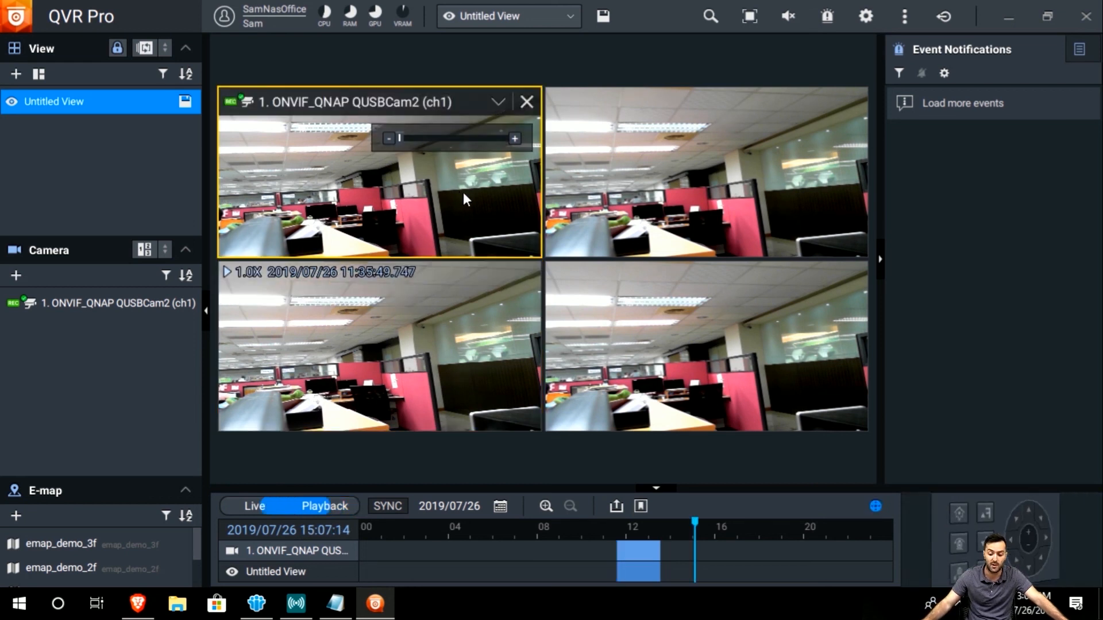
click(621, 200)
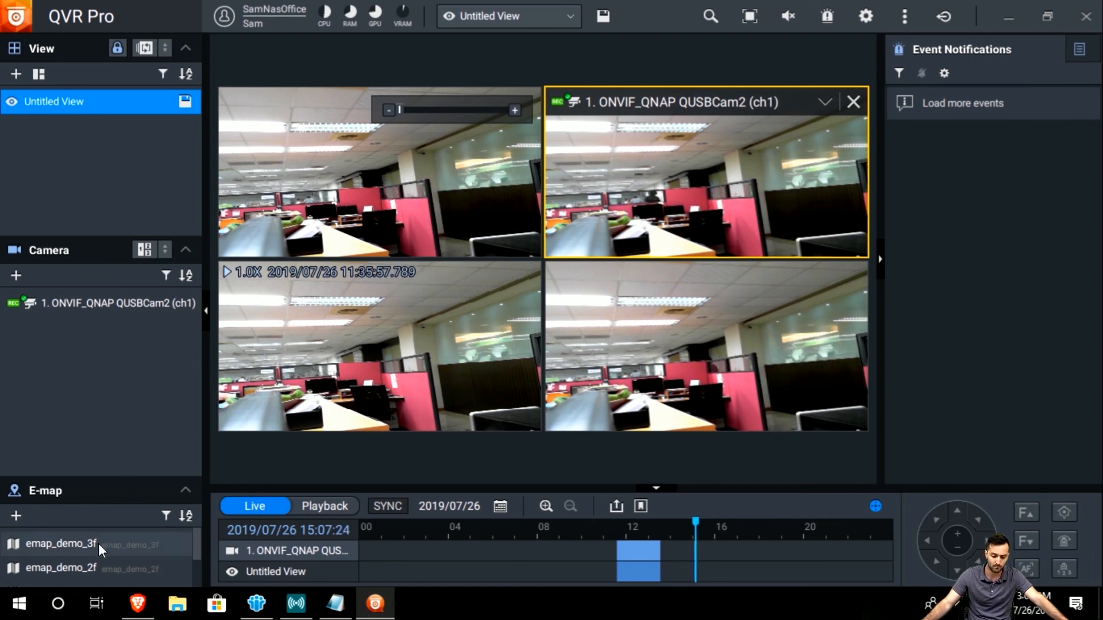
Add the emap_demo_3f and emap_demo_2f floor plans, then enlarge and remove the 3f map.
drag(99, 542, 317, 463)
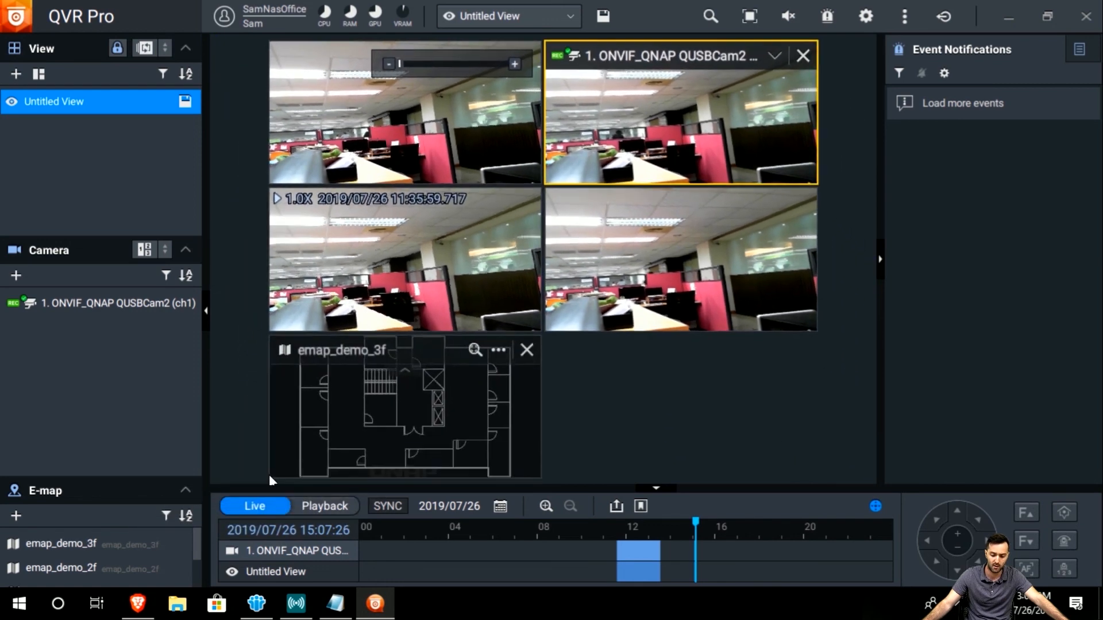
drag(91, 563, 642, 379)
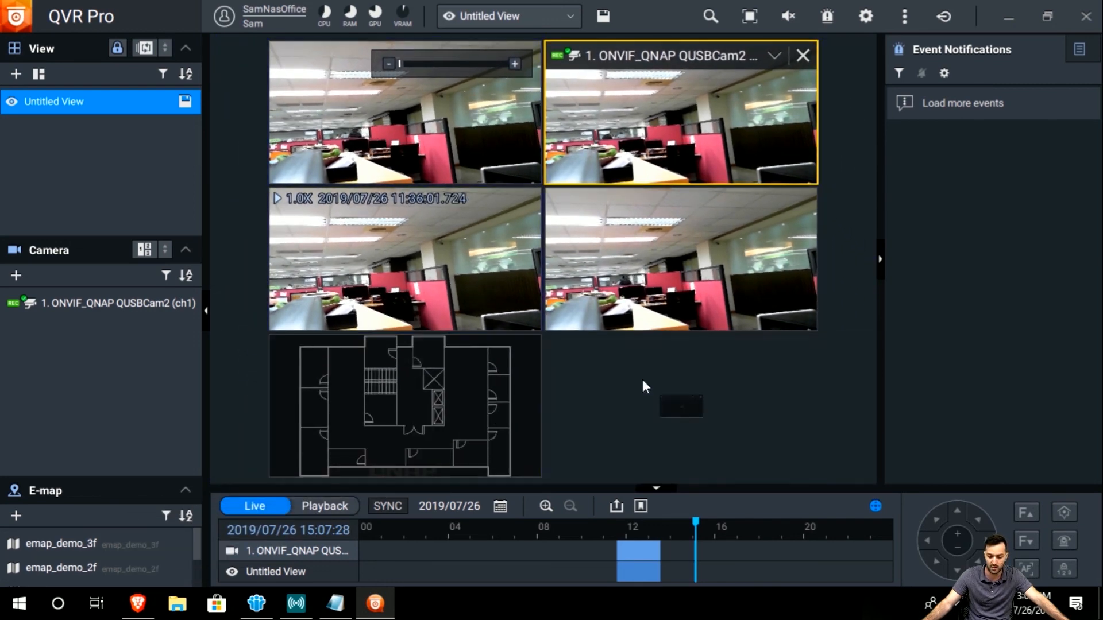
double_click(441, 421)
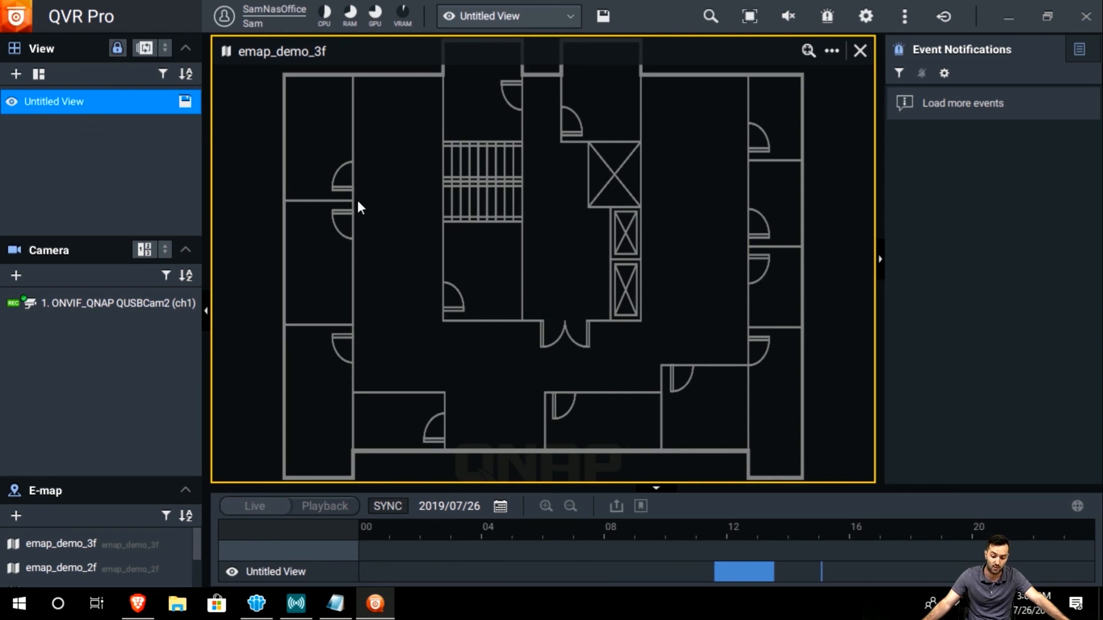
click(860, 50)
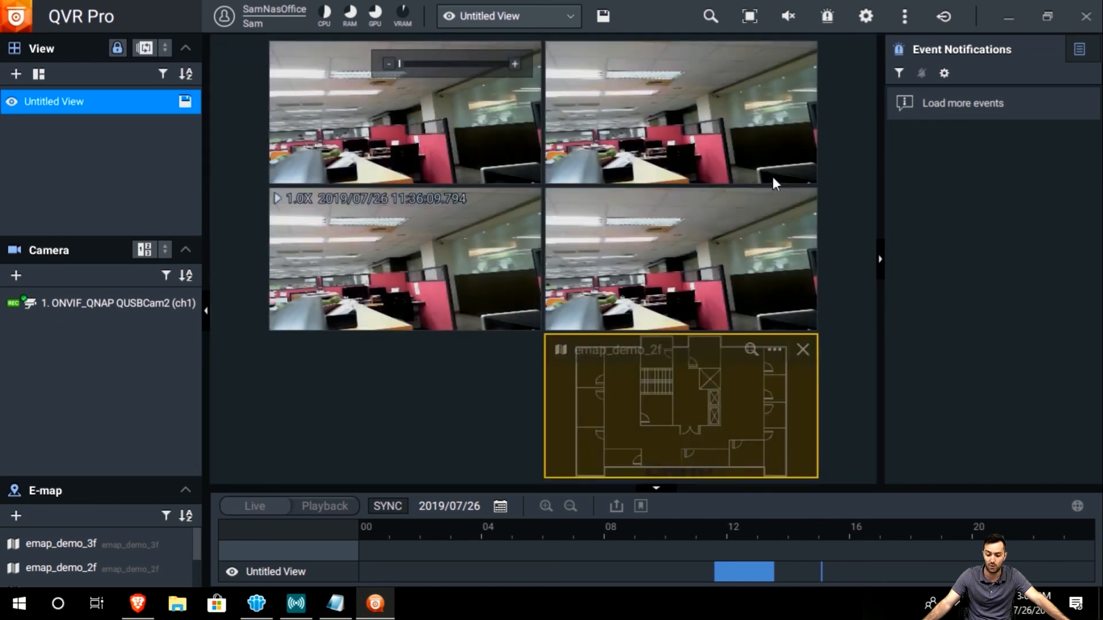